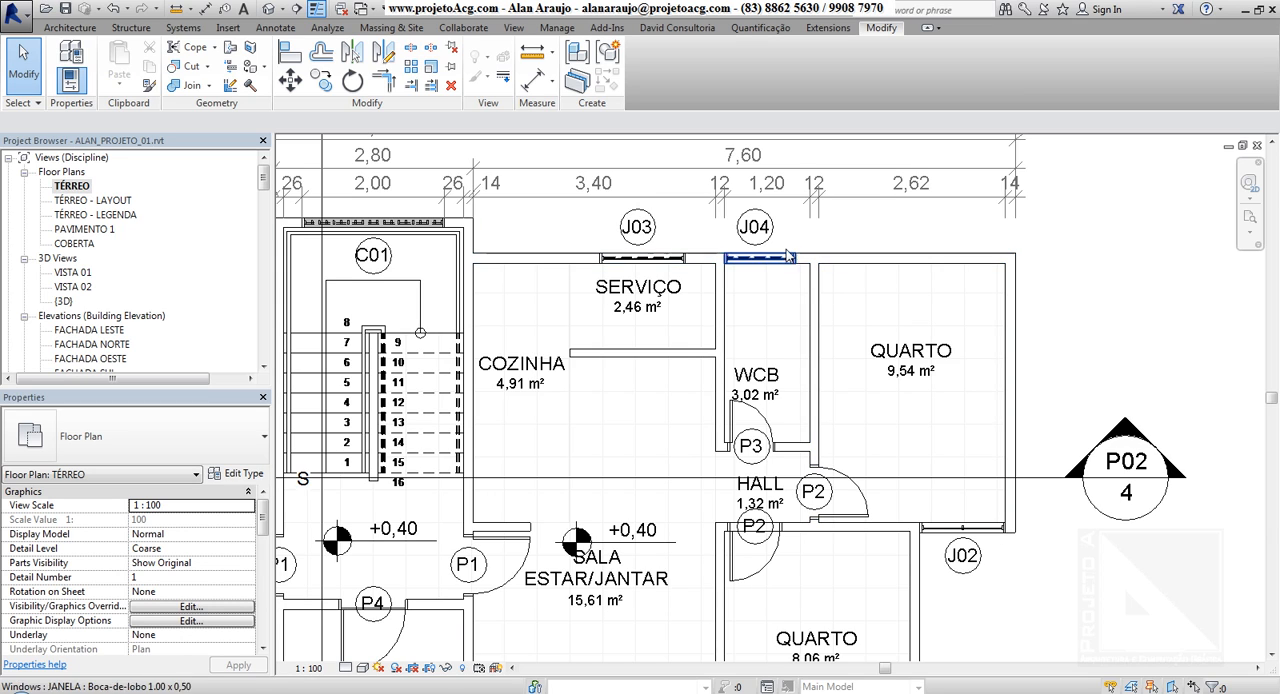
Select the top exterior wall, the wall between WCB and QUARTO and QUARTO's outer wall together, and clear the selection
click(849, 260)
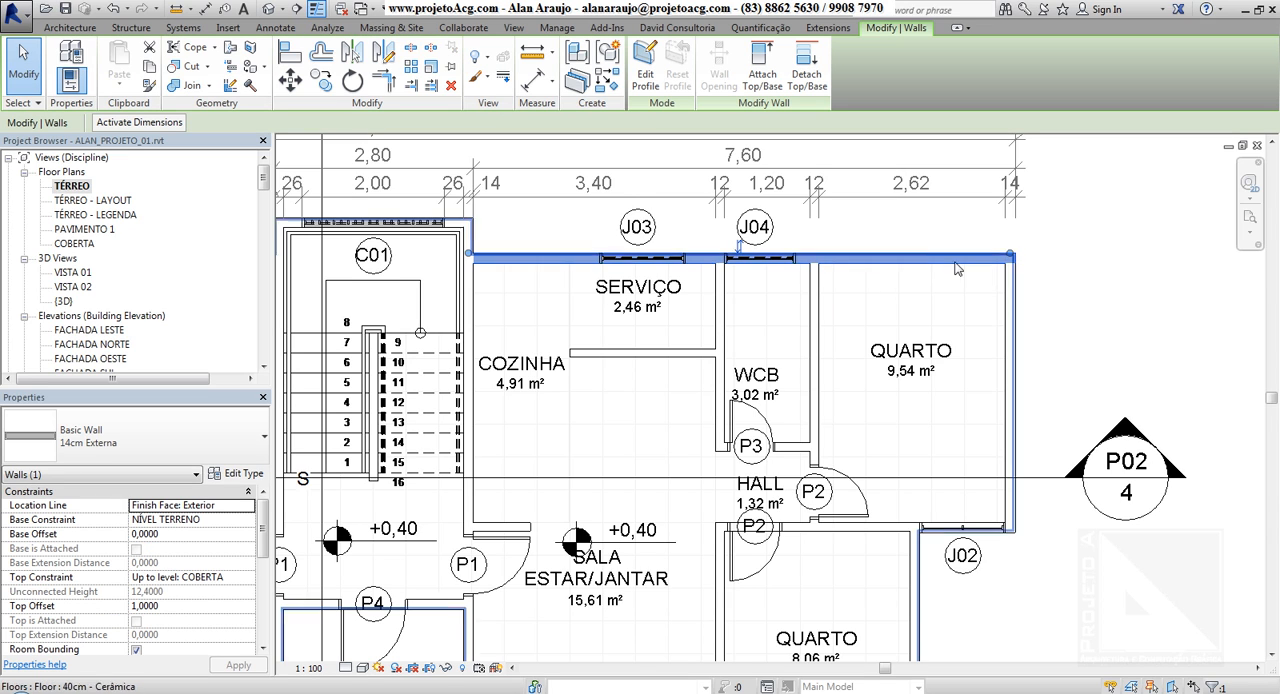
ctrl+click(822, 311)
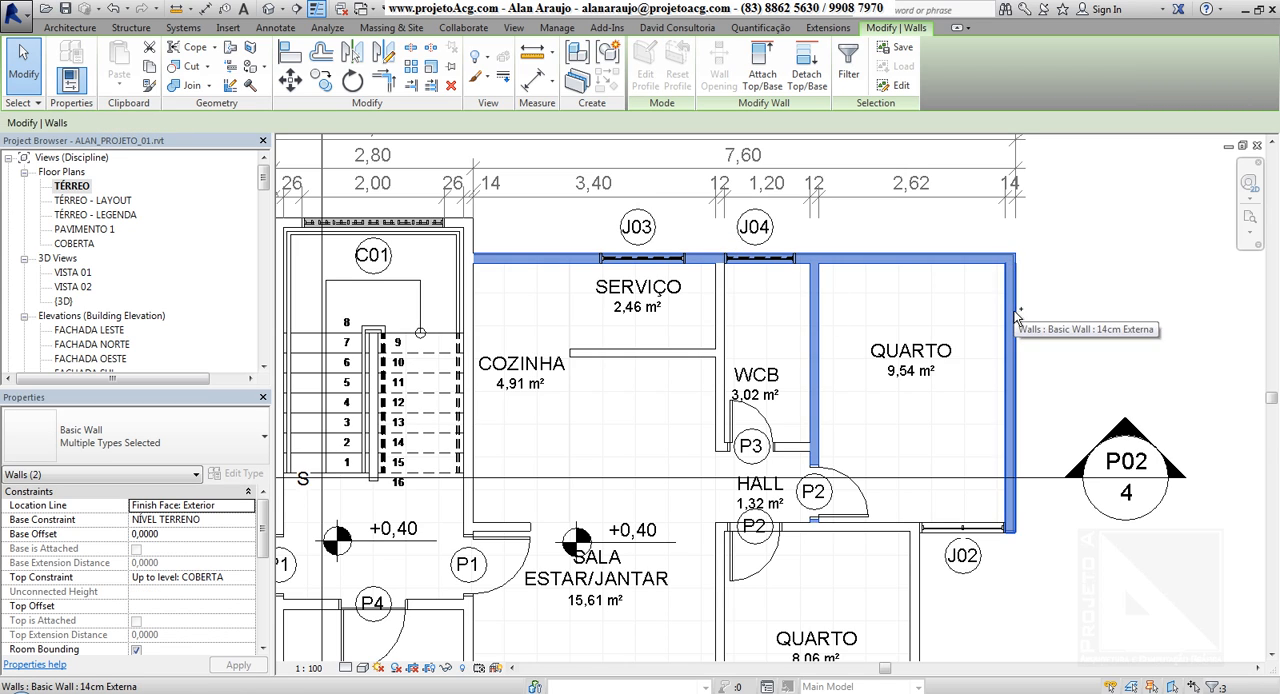
click(1038, 628)
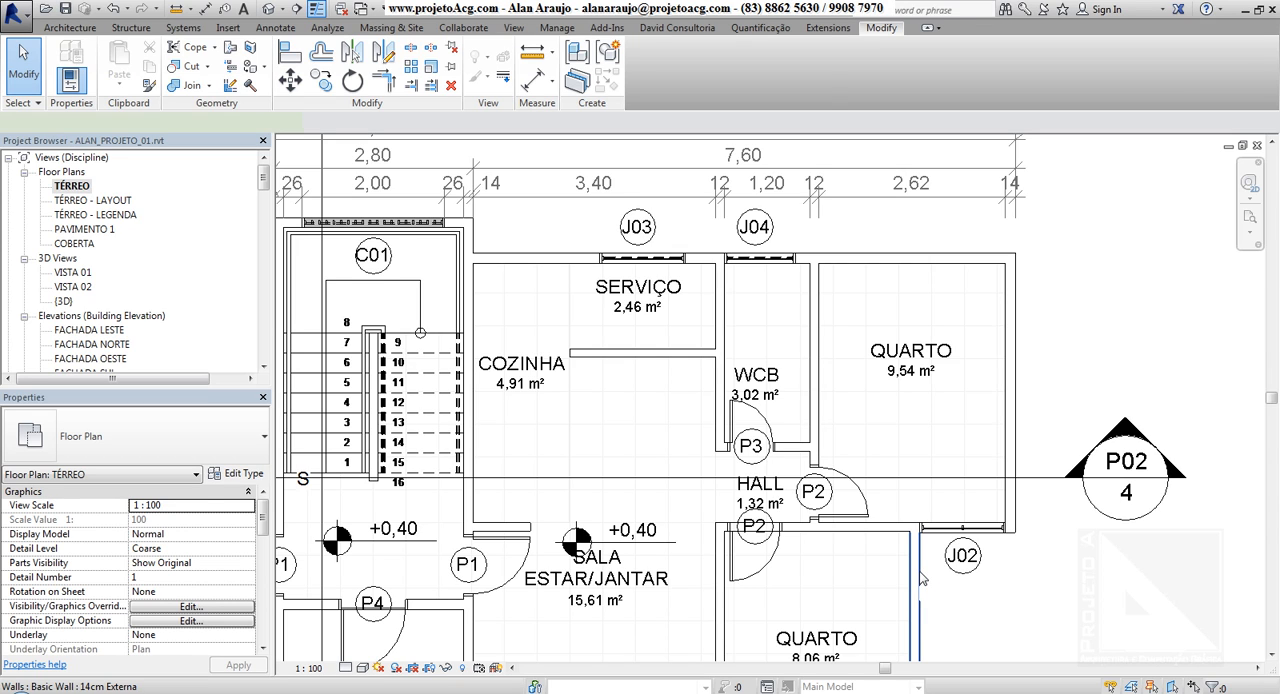
Select individual exterior and interior walls around QUARTO, WCB and SERVIÇO one at a time, each replacing the previous selection, and deselect
click(921, 578)
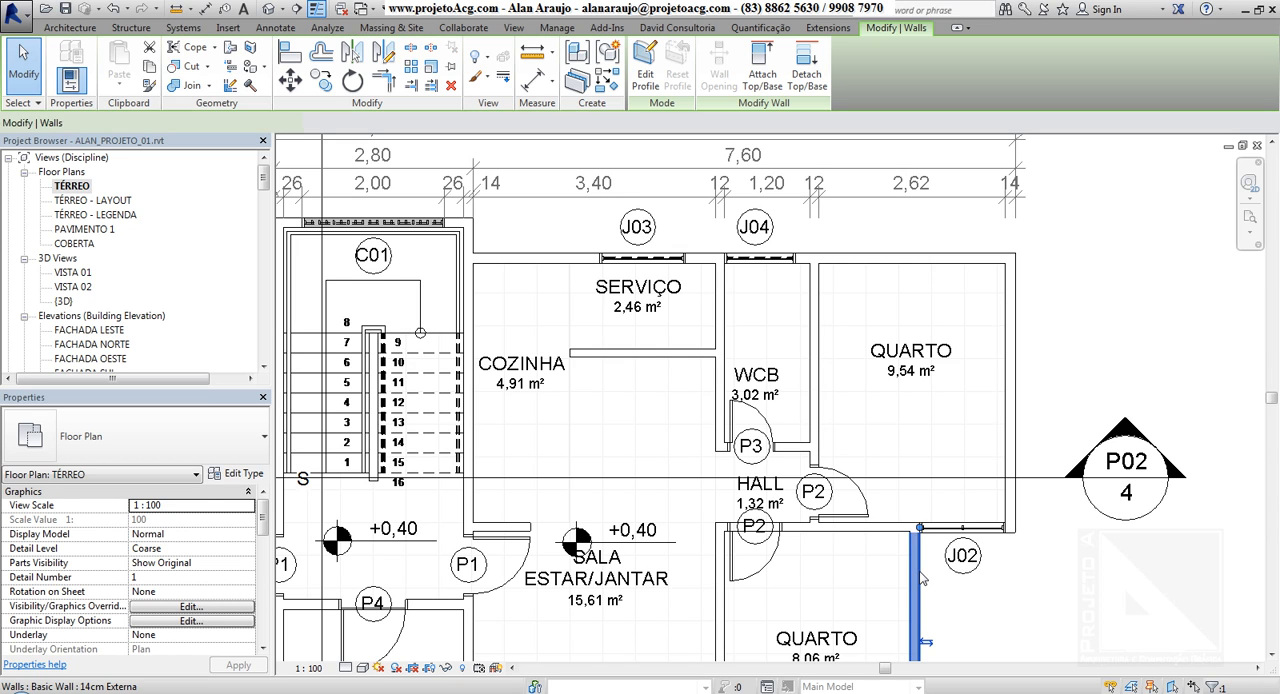
click(1097, 292)
click(1017, 302)
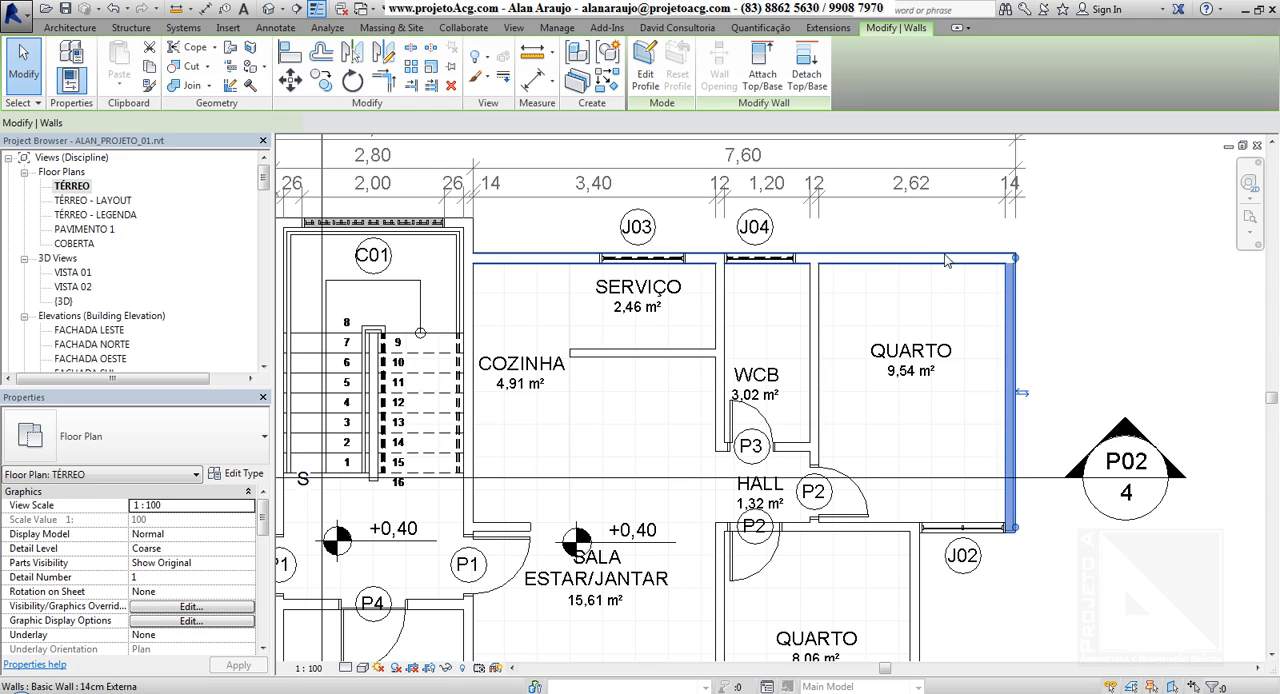
click(947, 260)
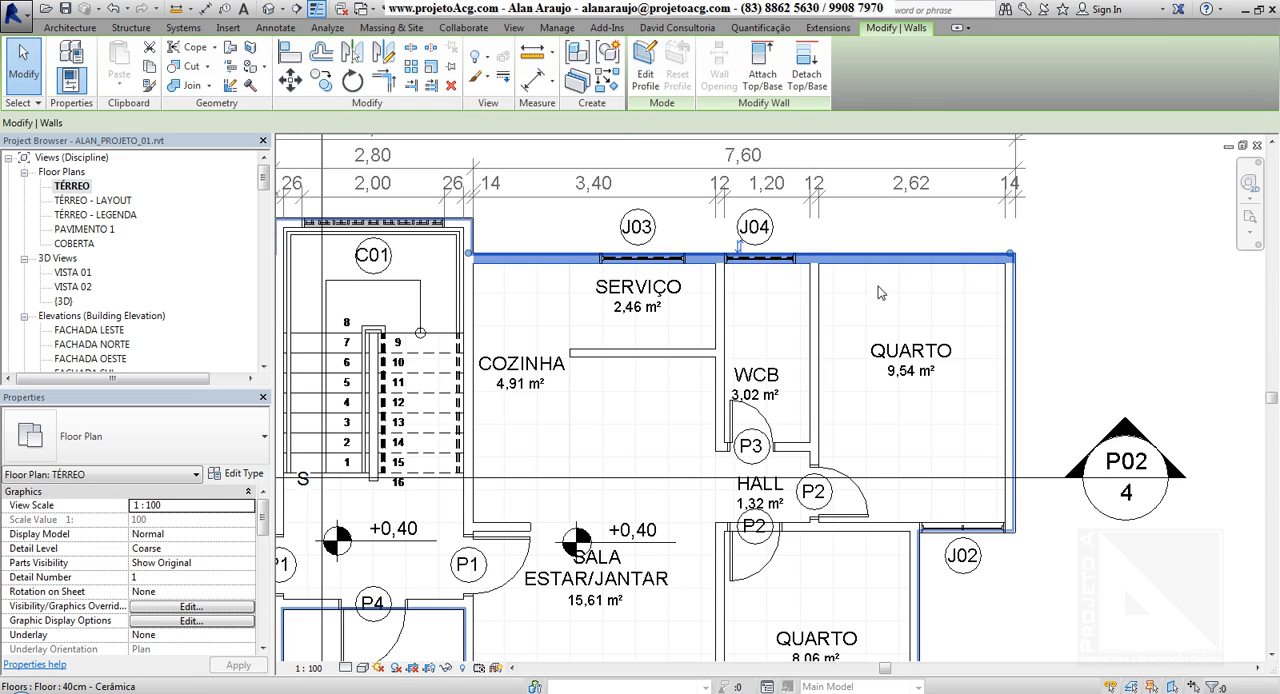
click(720, 310)
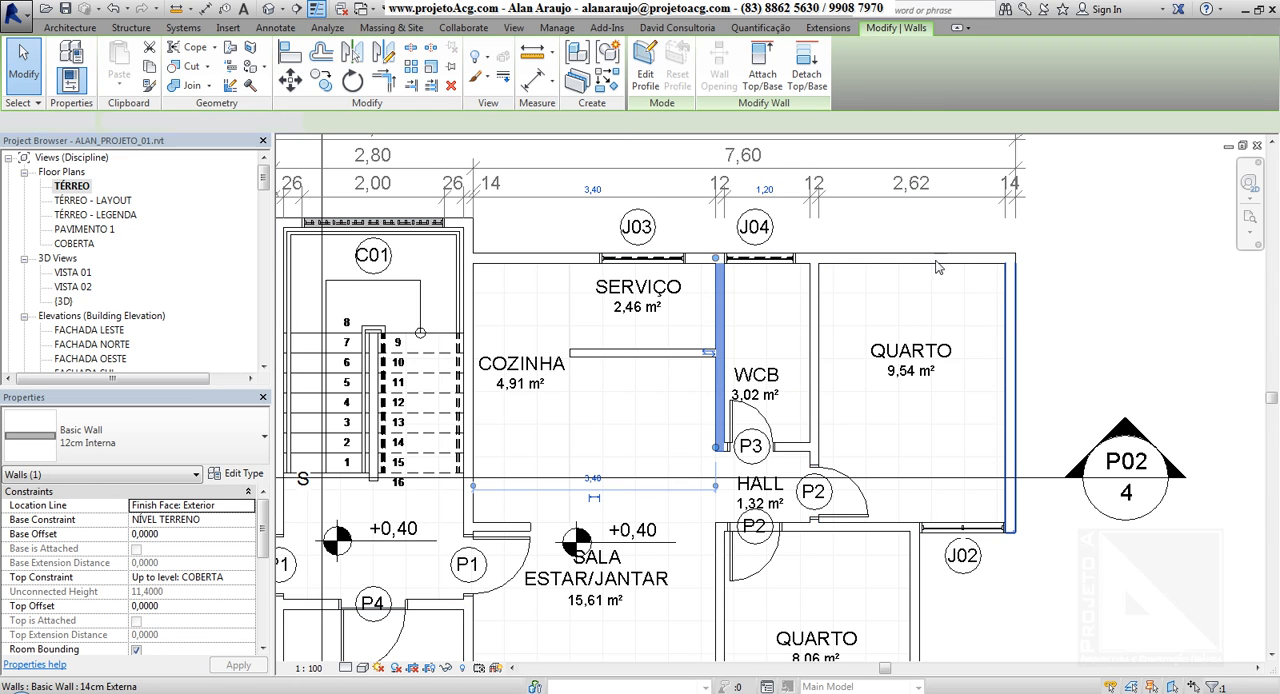
click(937, 265)
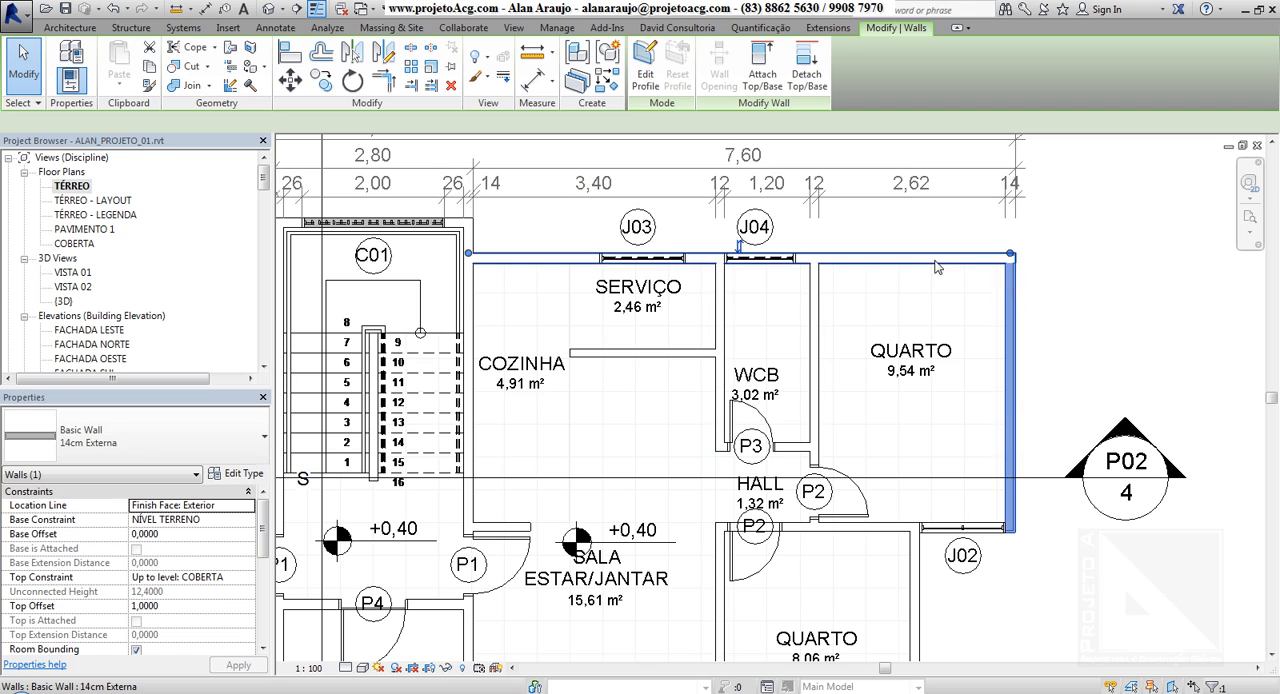
click(815, 300)
click(1048, 332)
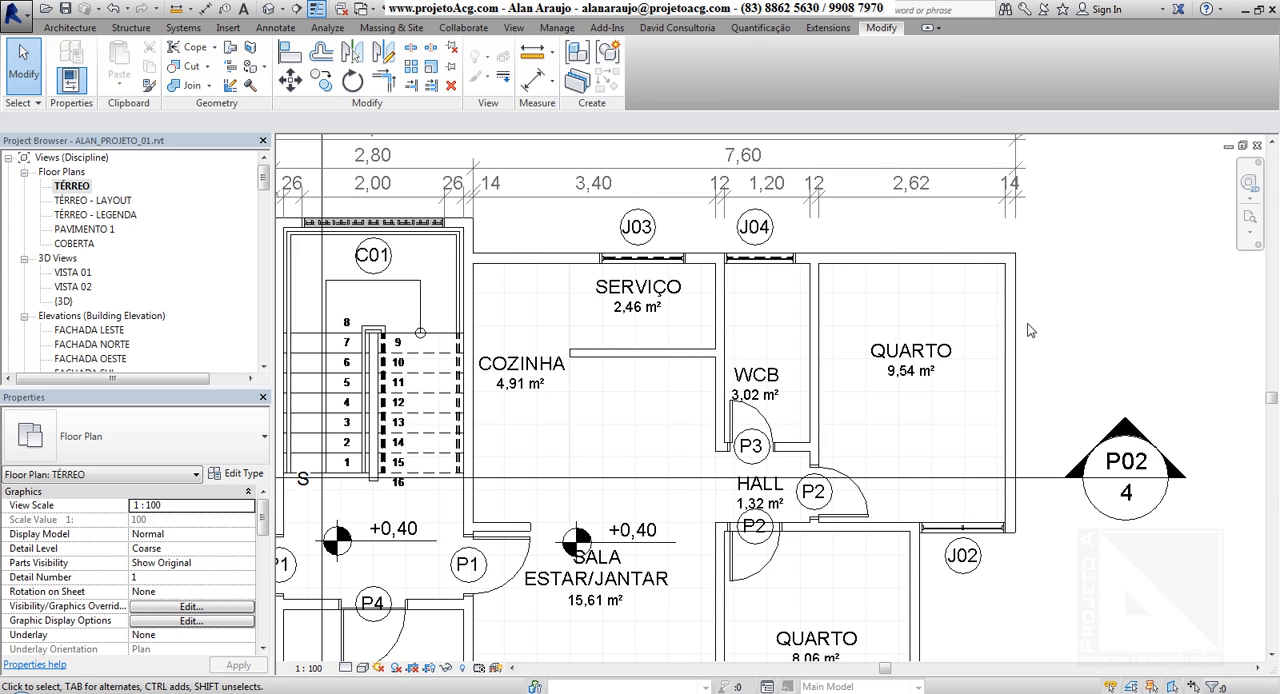
Build one selection from the exterior walls, the walls around SERVIÇO, WCB and HALL, doors P2 and P3, and the 40cm - Cerâmica floor
ctrl+click(952, 260)
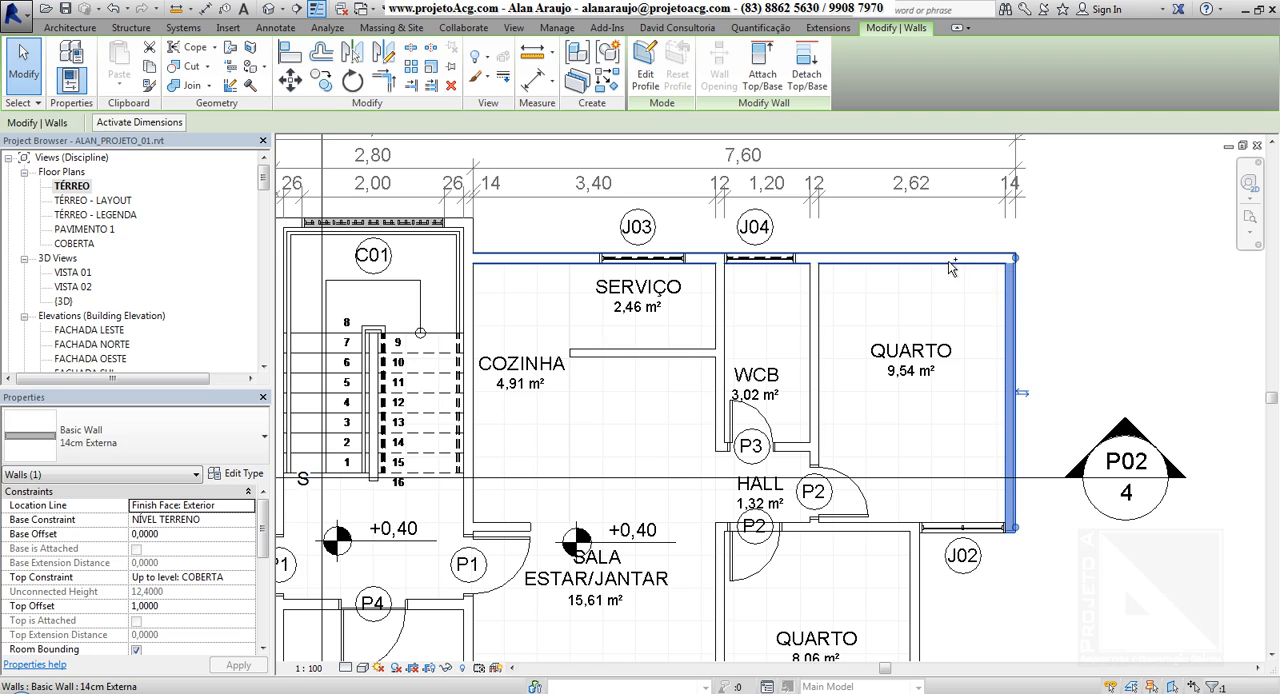
ctrl+click(718, 311)
ctrl+click(696, 354)
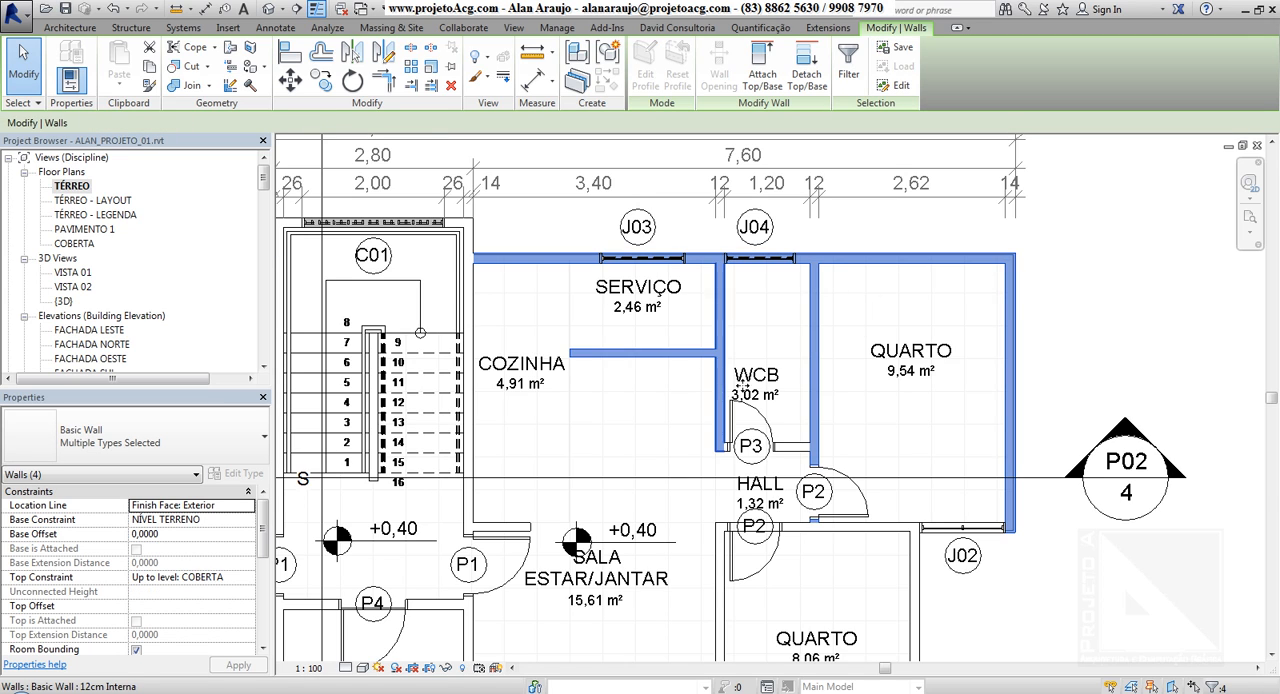
ctrl+click(801, 449)
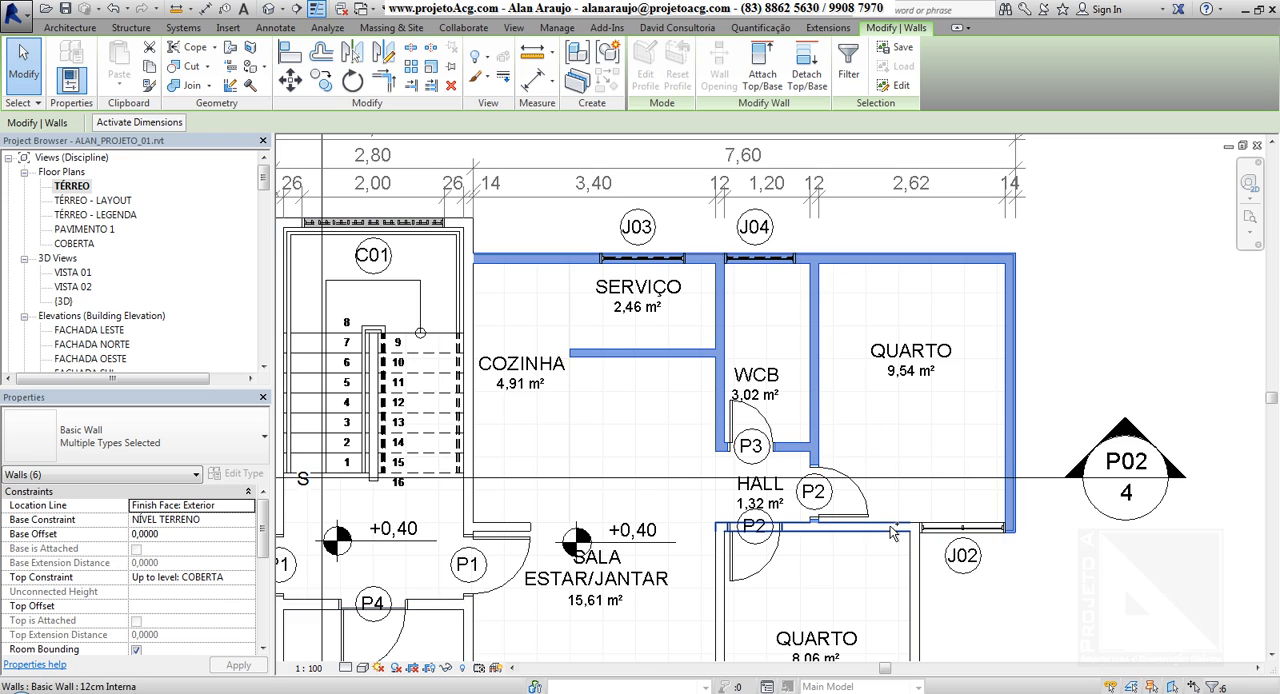
ctrl+click(842, 488)
ctrl+click(771, 426)
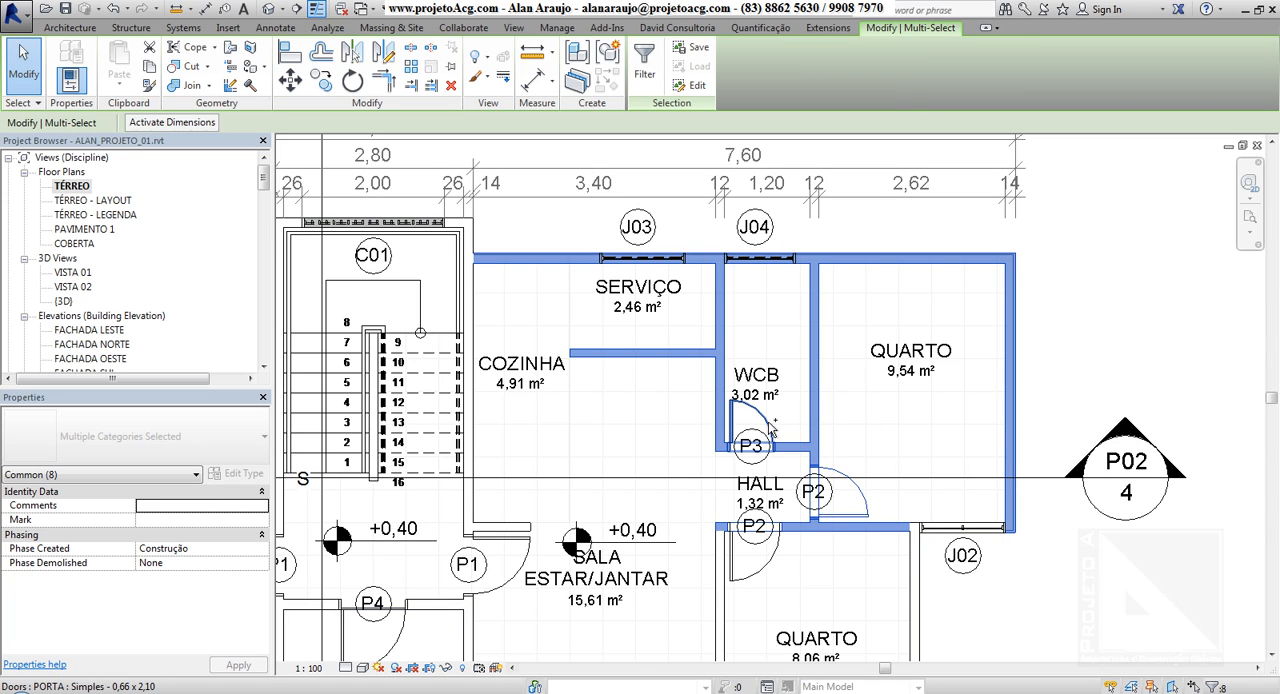
ctrl+click(870, 440)
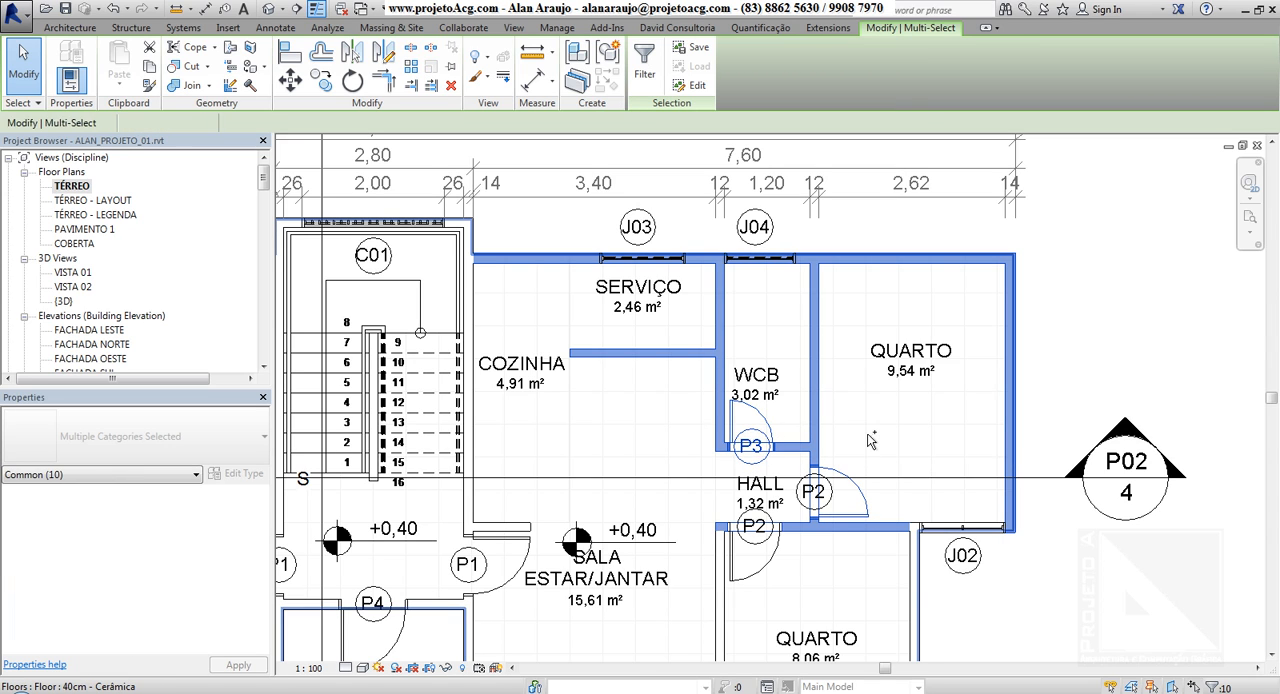
ctrl+click(870, 440)
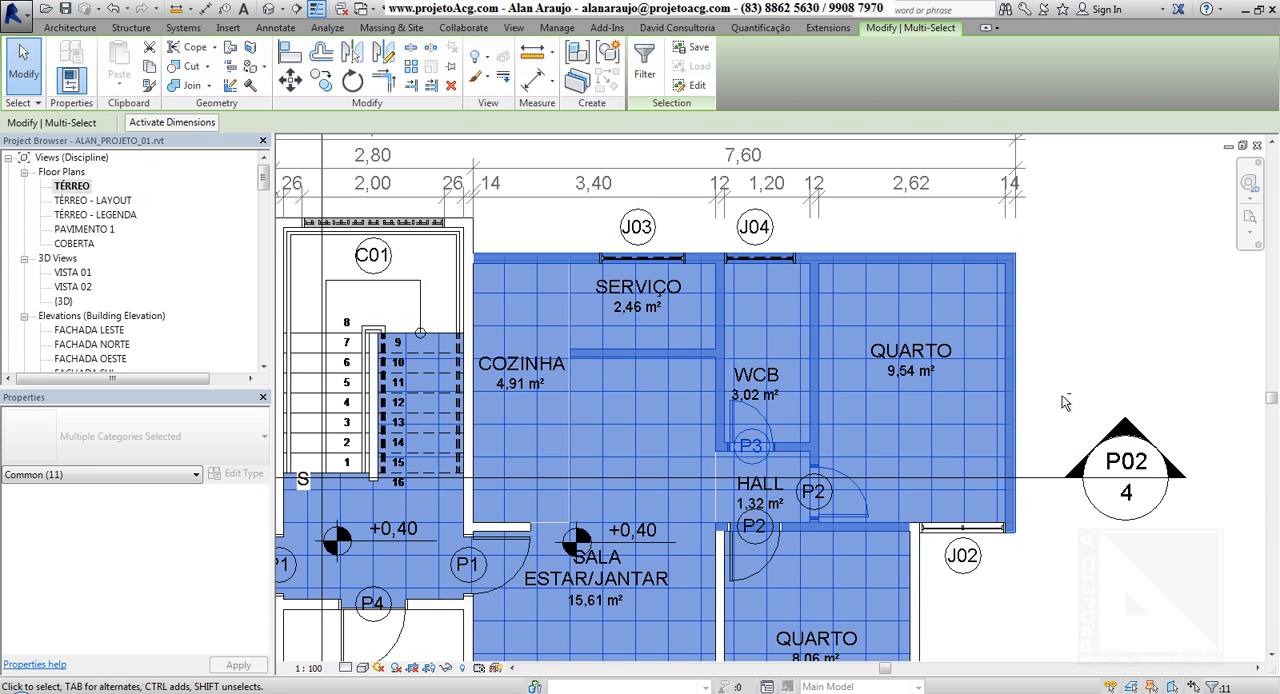
Remove the floor and the walls from the multiple selection one by one, and clear the remaining doors
shift+click(1010, 380)
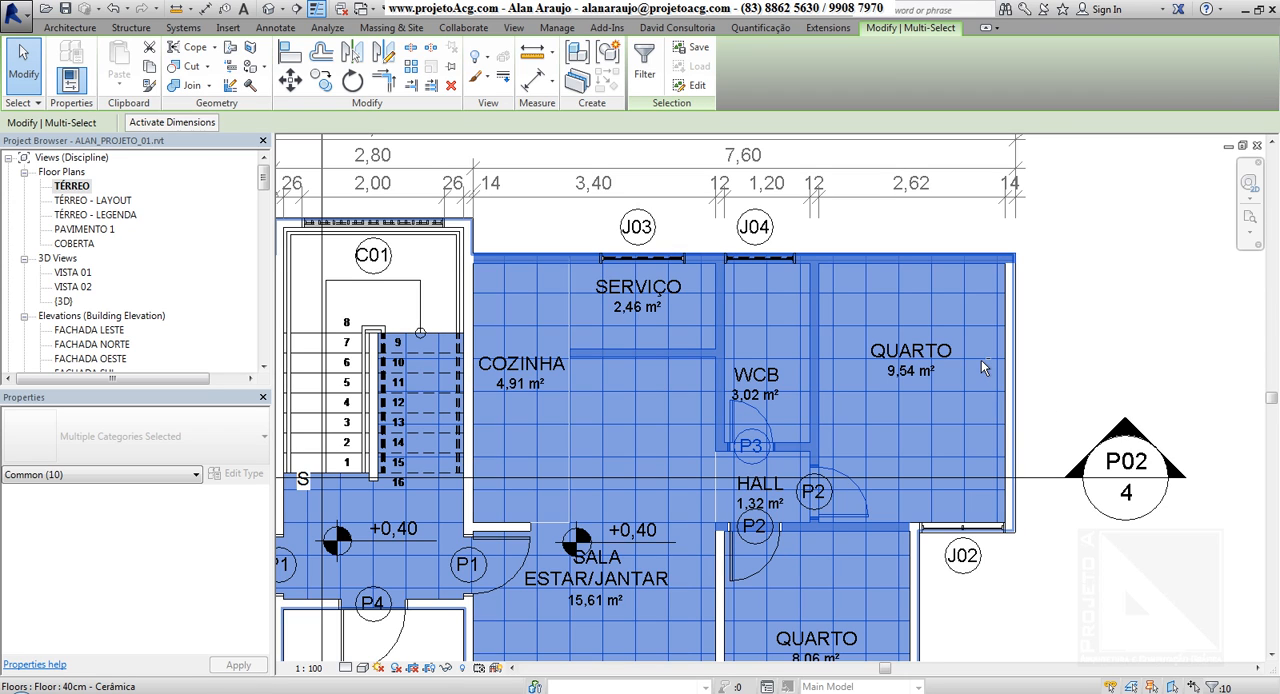
shift+click(981, 368)
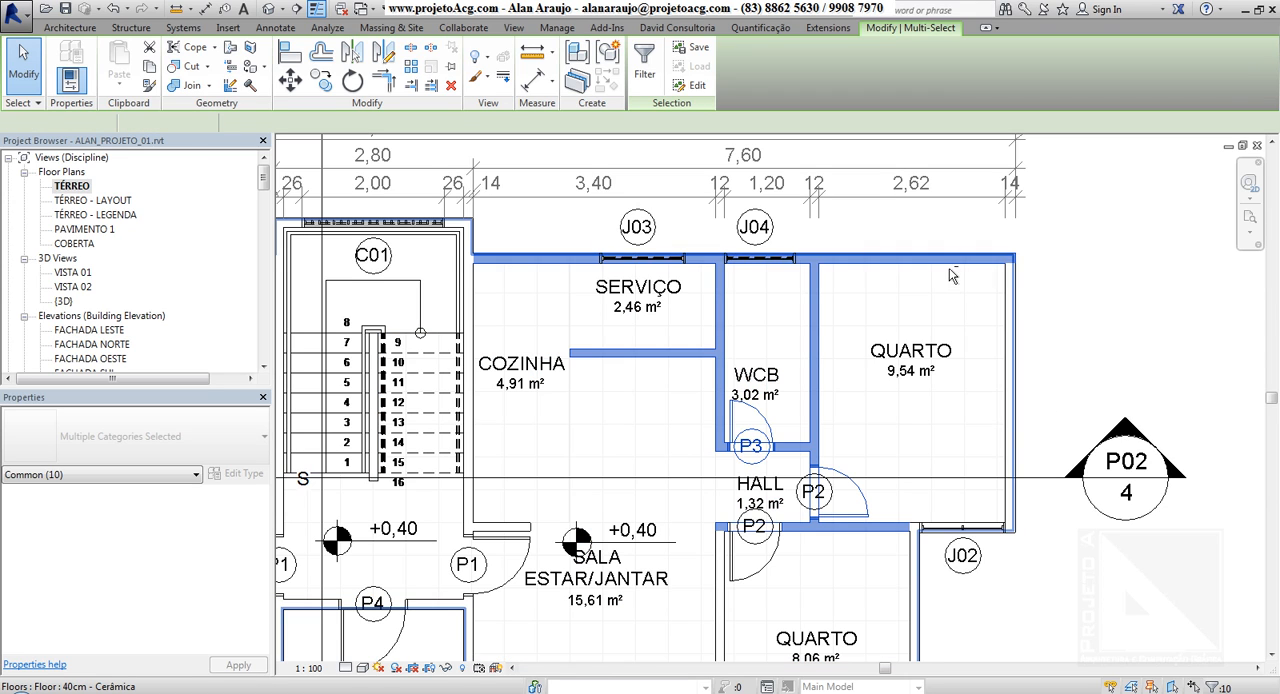
shift+click(817, 300)
shift+click(721, 310)
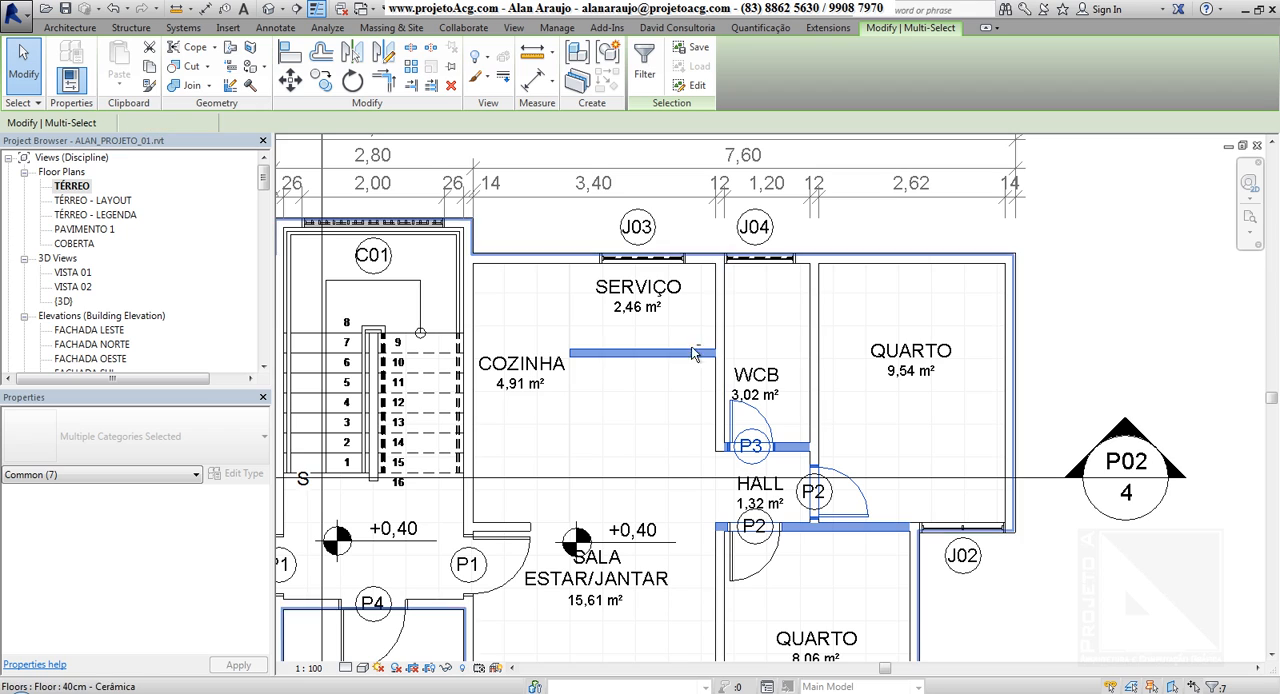
shift+click(686, 362)
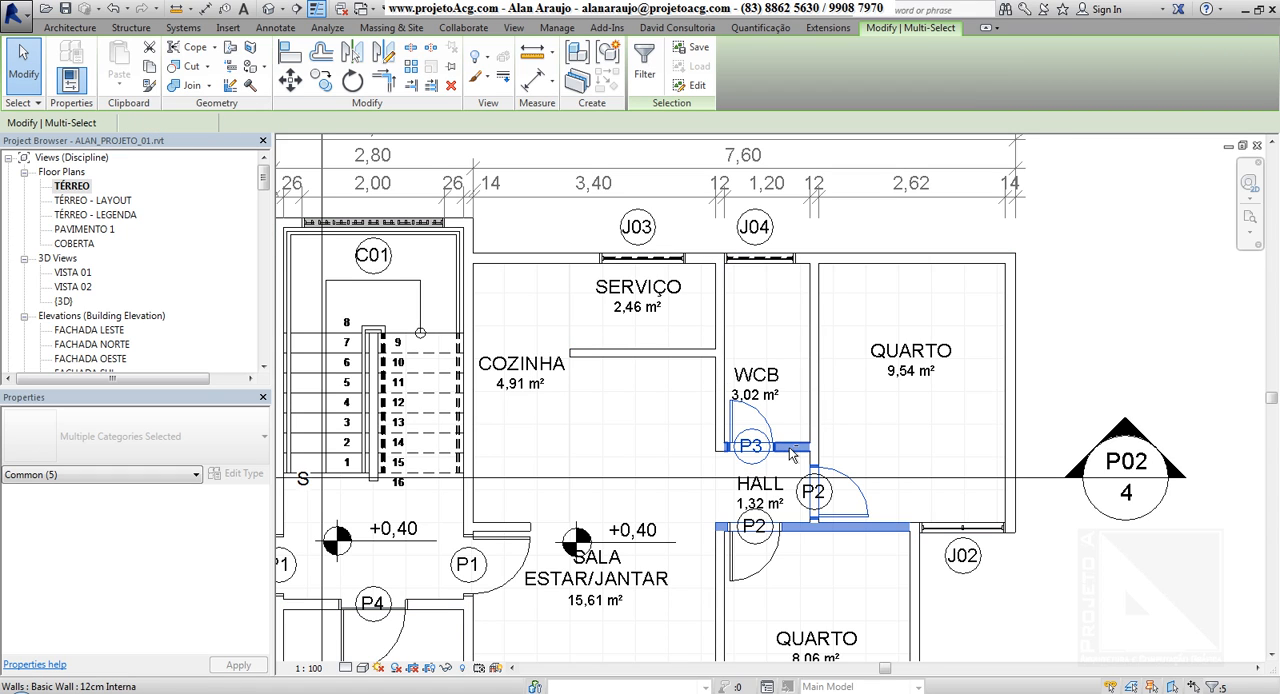
shift+click(856, 536)
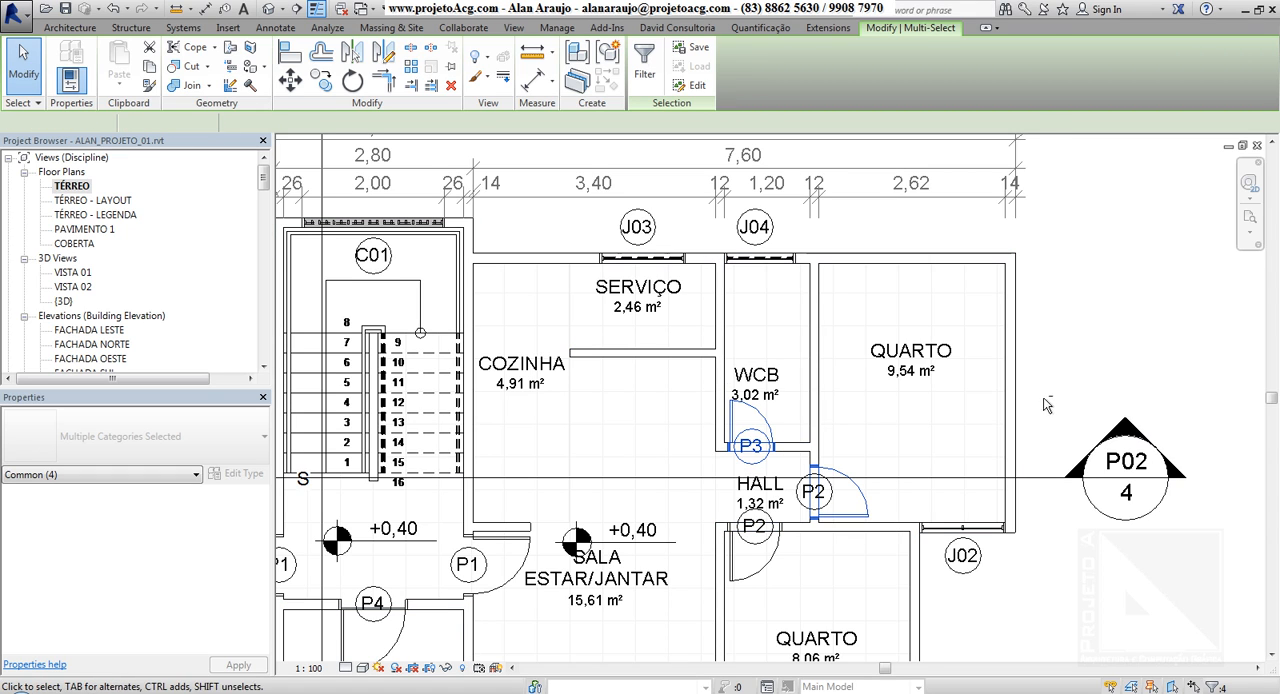
shift+click(833, 476)
click(1084, 337)
scroll(1039, 377, down, 2)
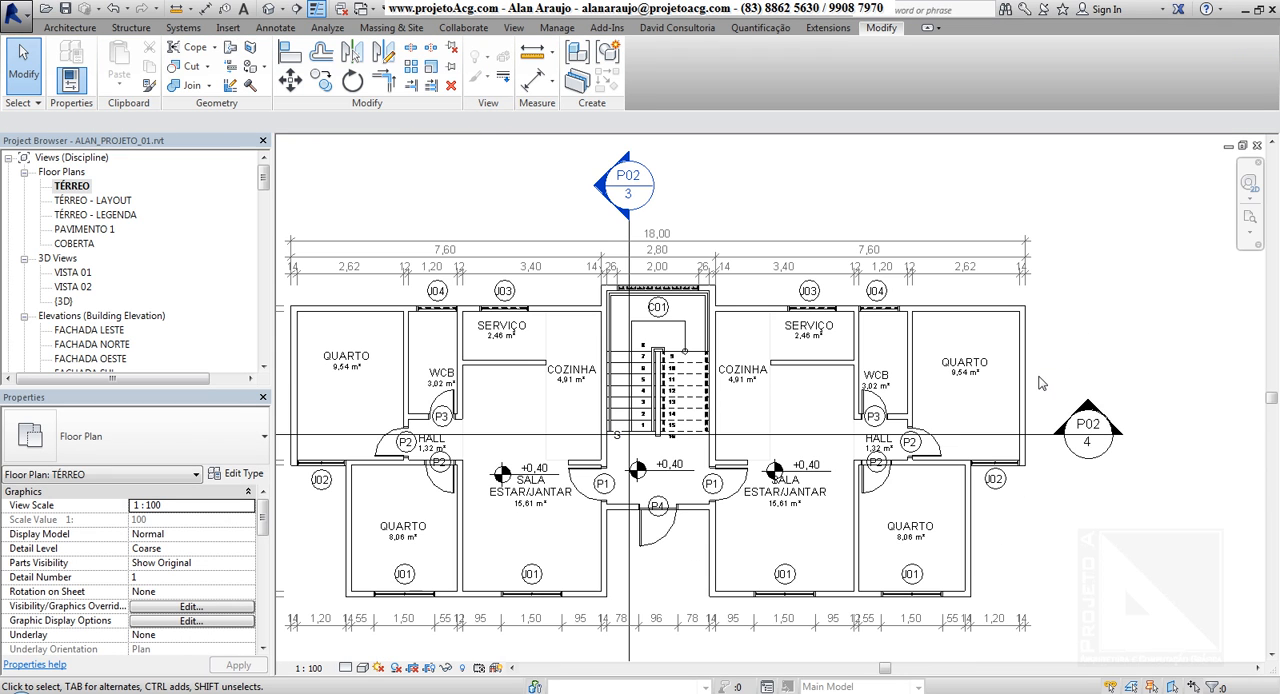
scroll(1068, 328, down, 2)
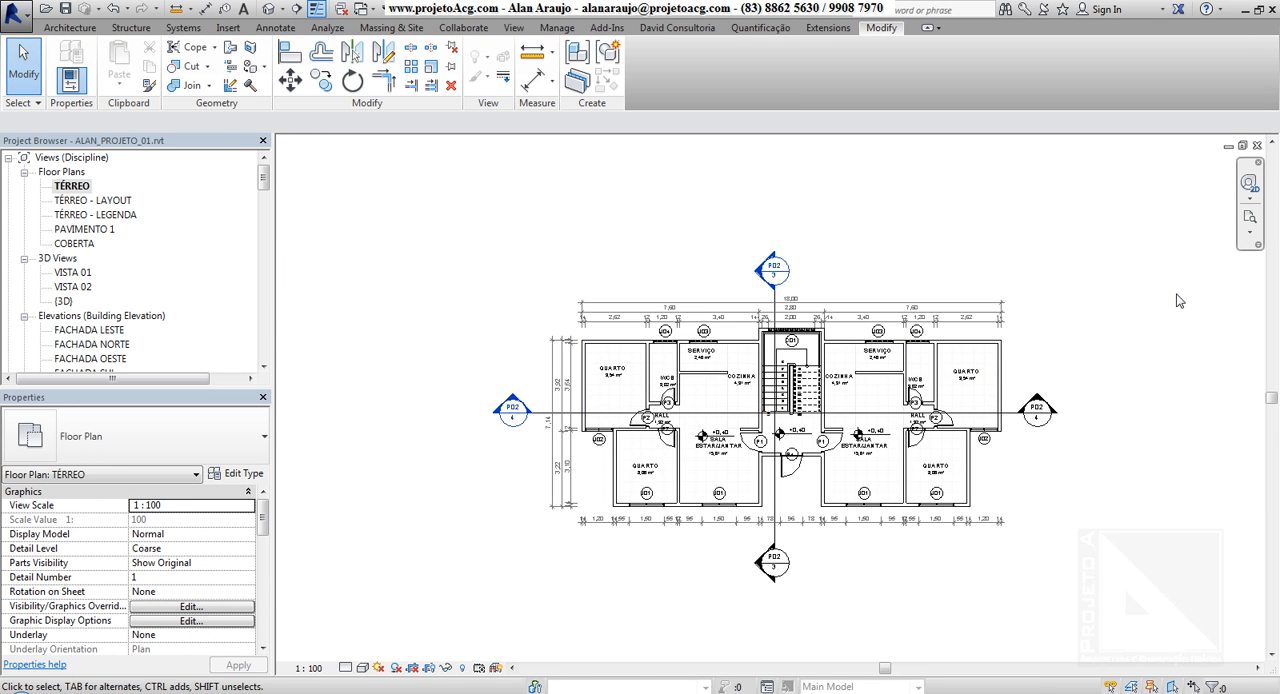
drag(1177, 293, 1146, 308)
drag(1056, 362, 1094, 281)
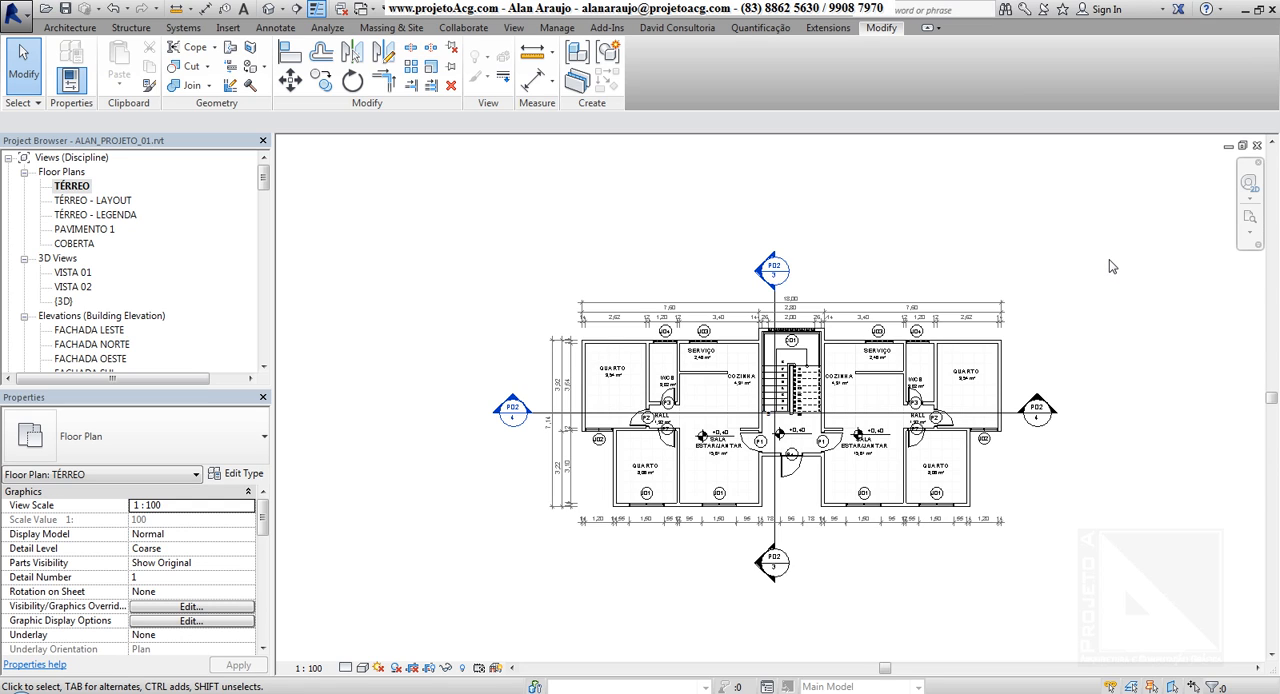
drag(1109, 260, 1090, 273)
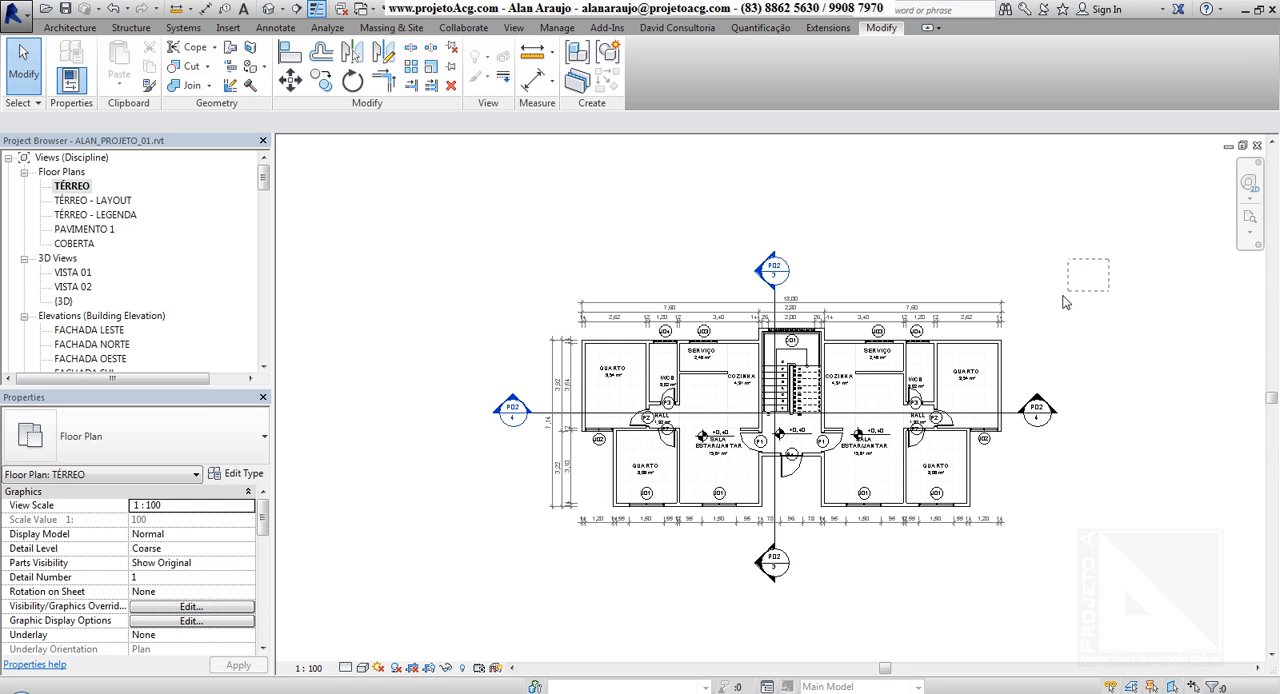
drag(971, 329, 980, 219)
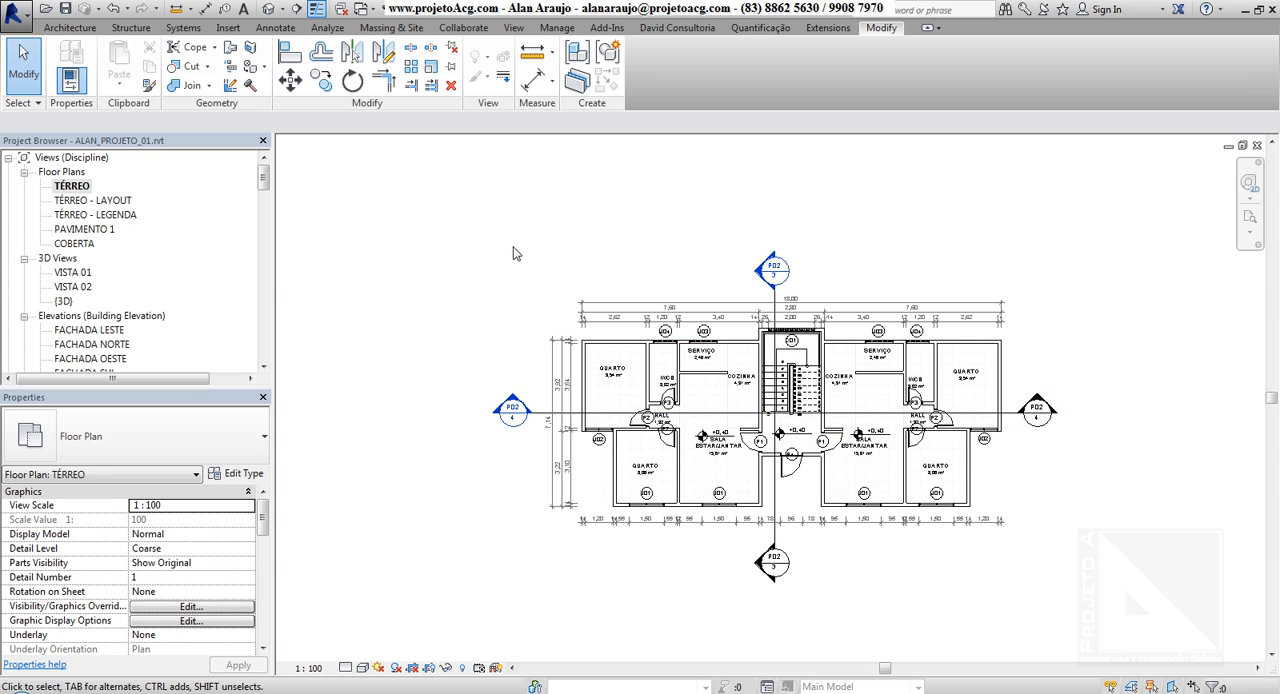
drag(515, 229, 608, 256)
Select everything touched by a crossing window over the outer corner of the upper-right QUARTO, and clear the selection
scroll(1010, 281, up, 2)
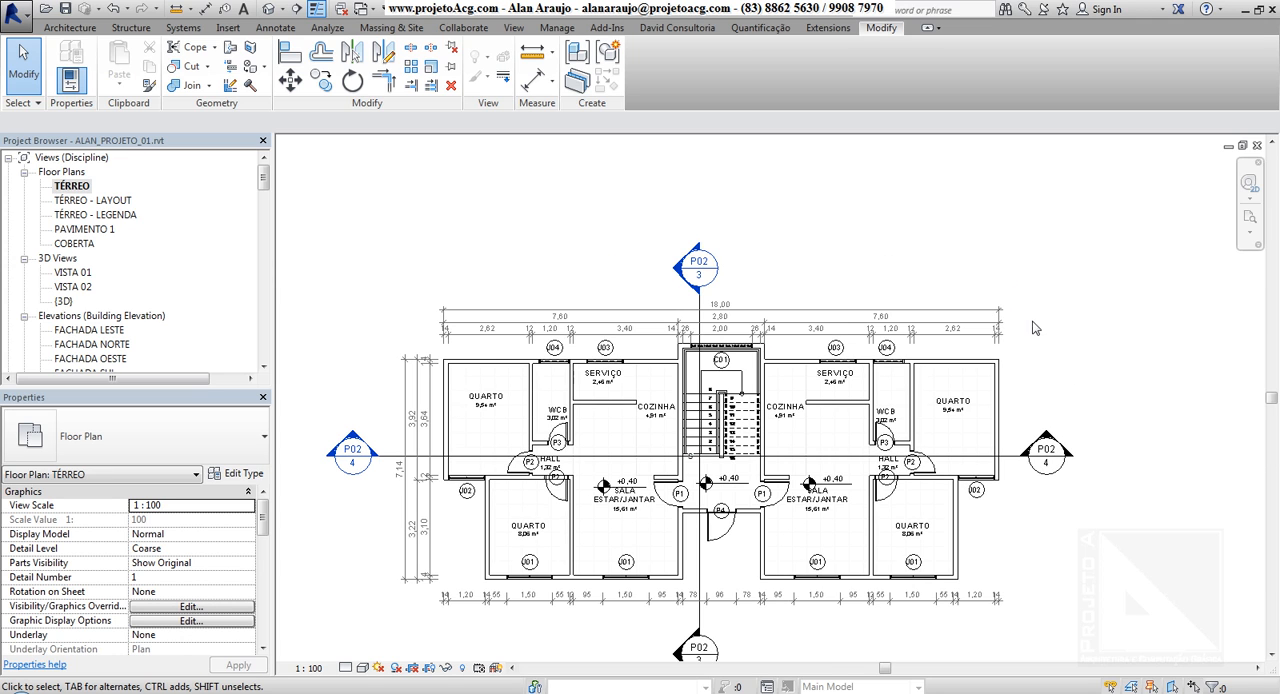
drag(1060, 330, 990, 372)
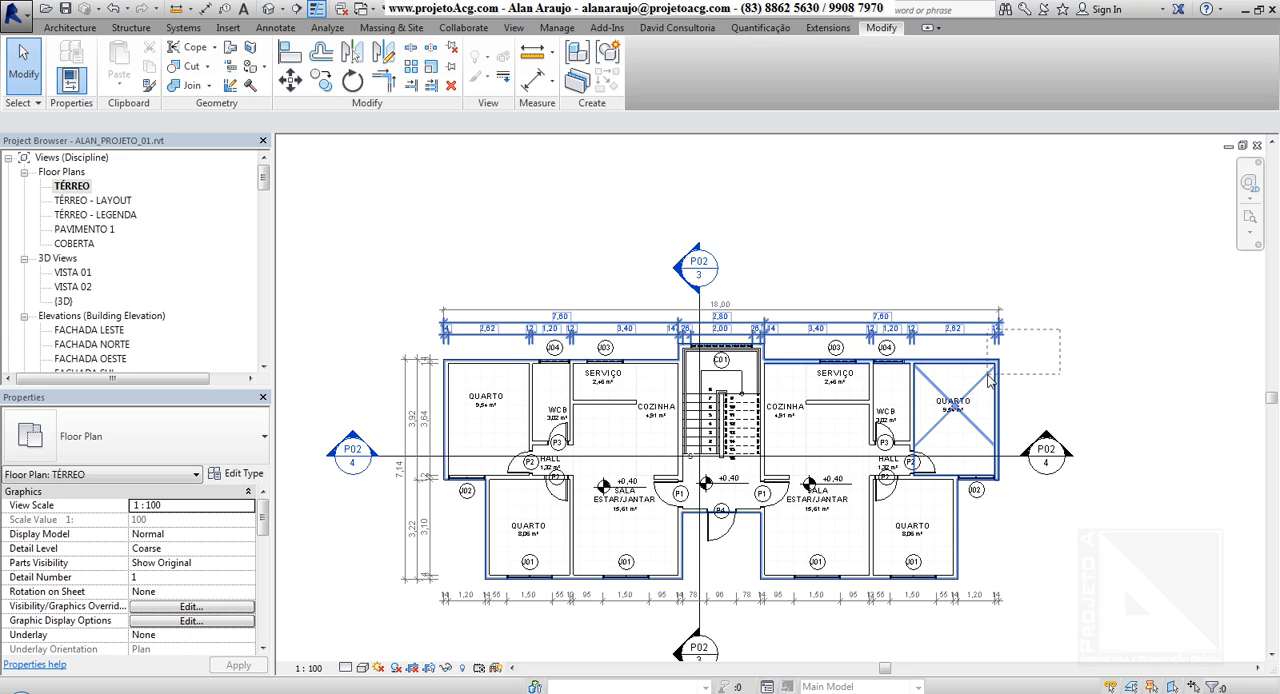
drag(988, 375, 990, 376)
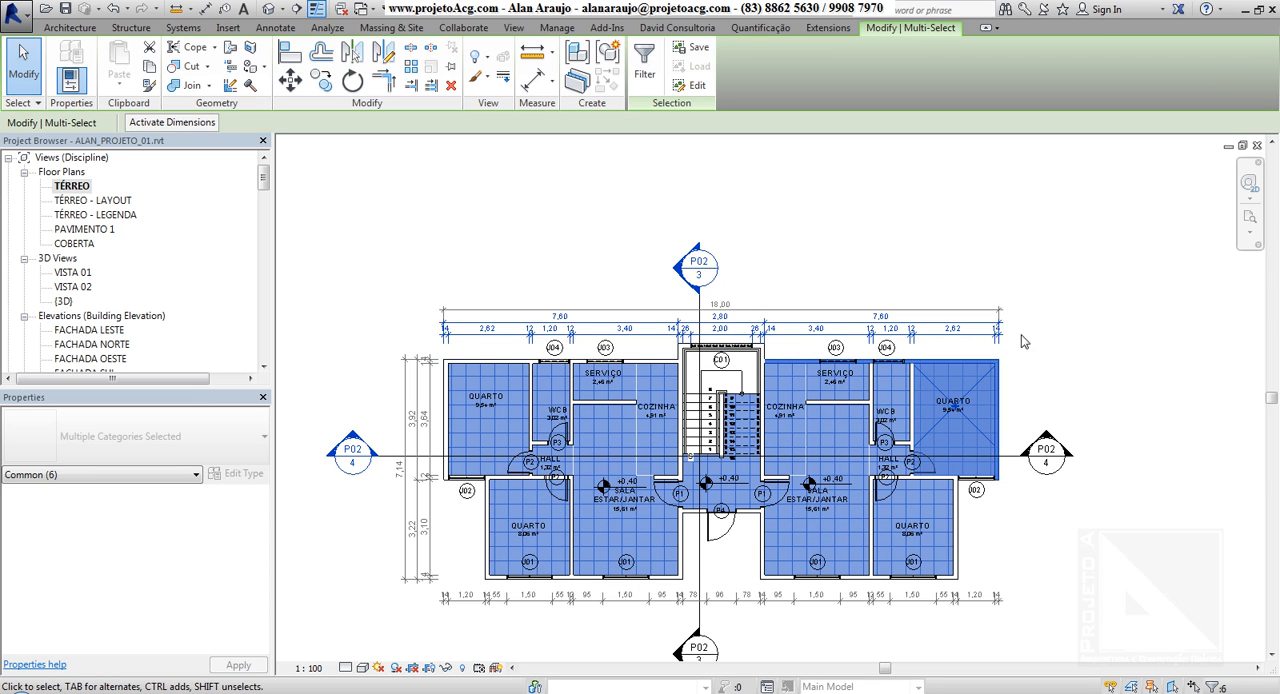
click(348, 311)
Select only the elements fully enclosed by a window around the upper-left QUARTO, WCB and HALL, and clear the selection
drag(348, 311, 586, 500)
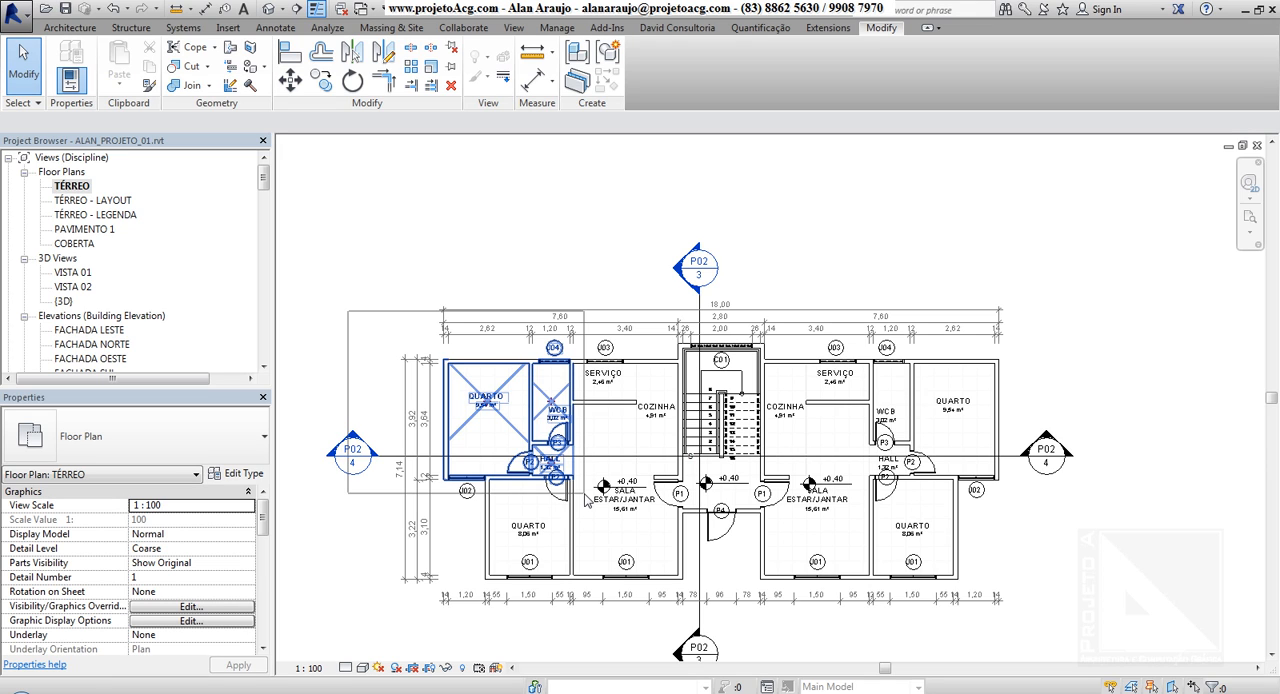
drag(586, 500, 588, 500)
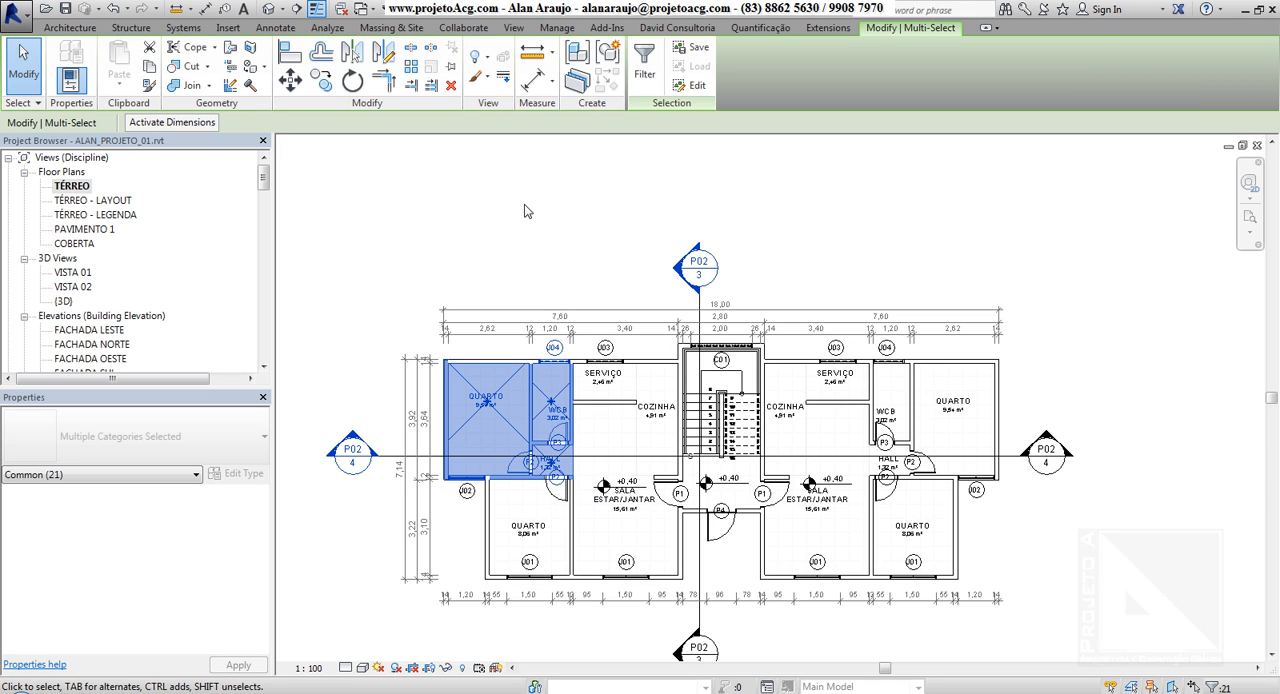
click(413, 335)
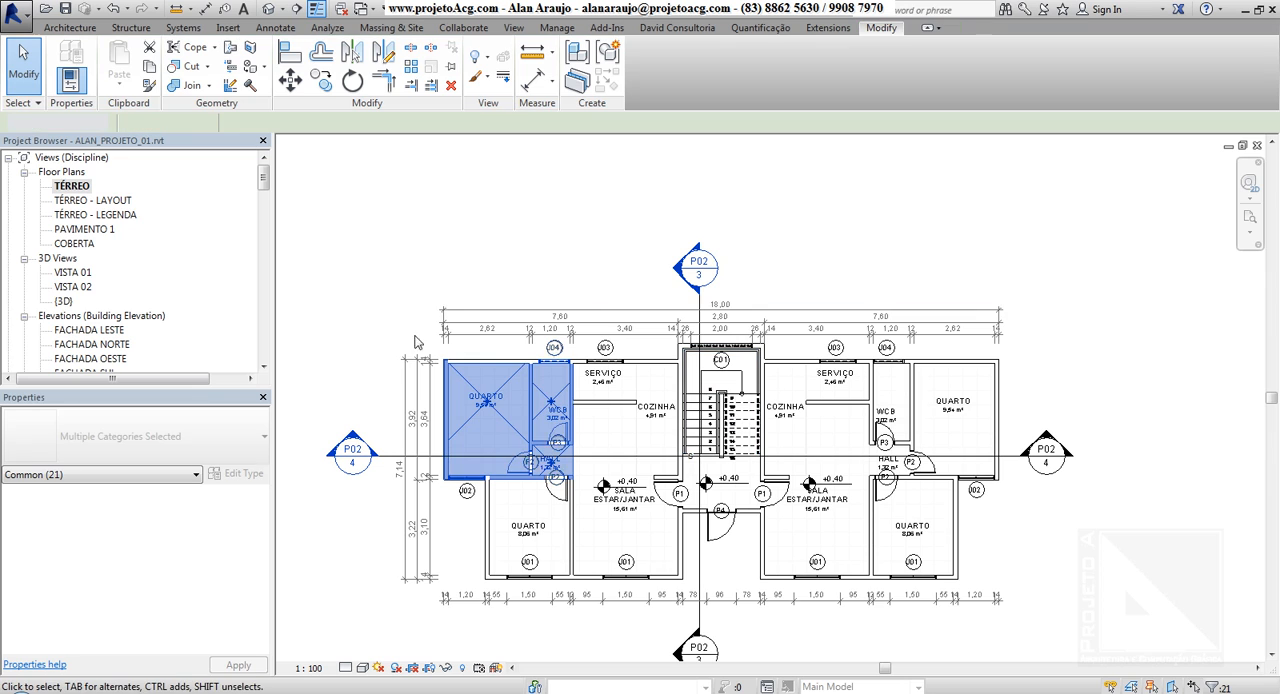
Window-select the upper-left QUARTO, replace it with a window selection of the upper-right QUARTO, and restore the earlier selection with Select Previous
drag(348, 250, 546, 498)
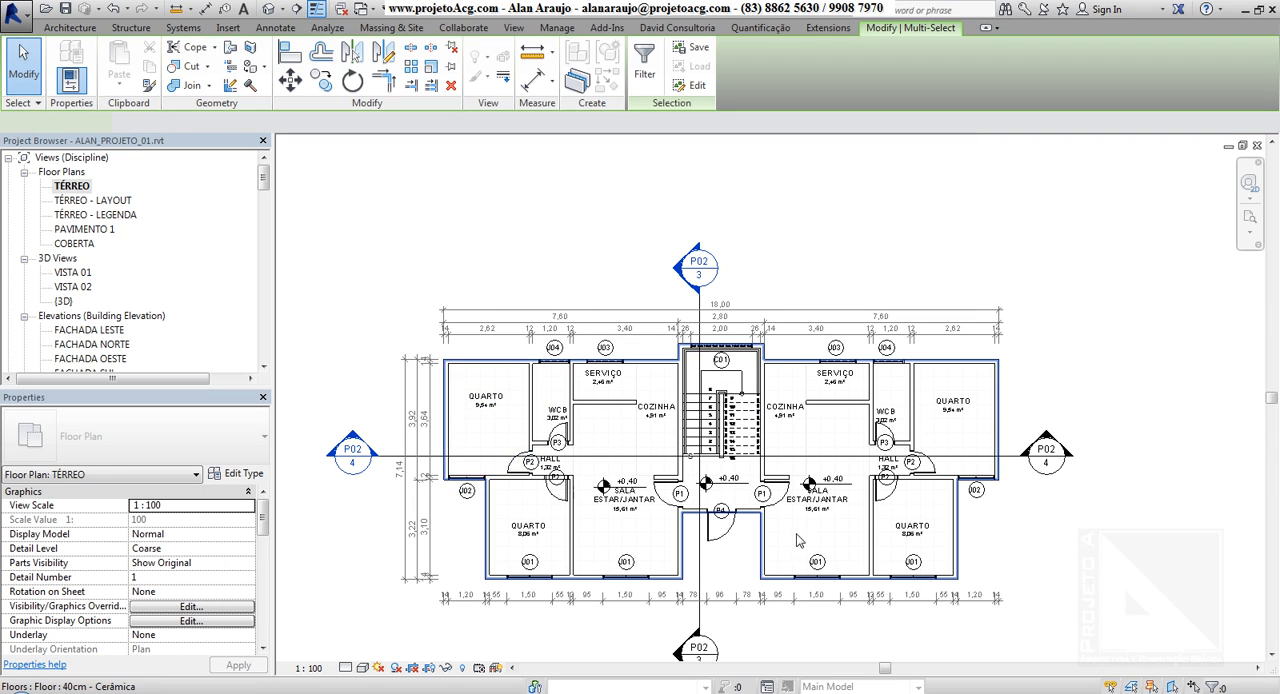
drag(895, 272, 1022, 505)
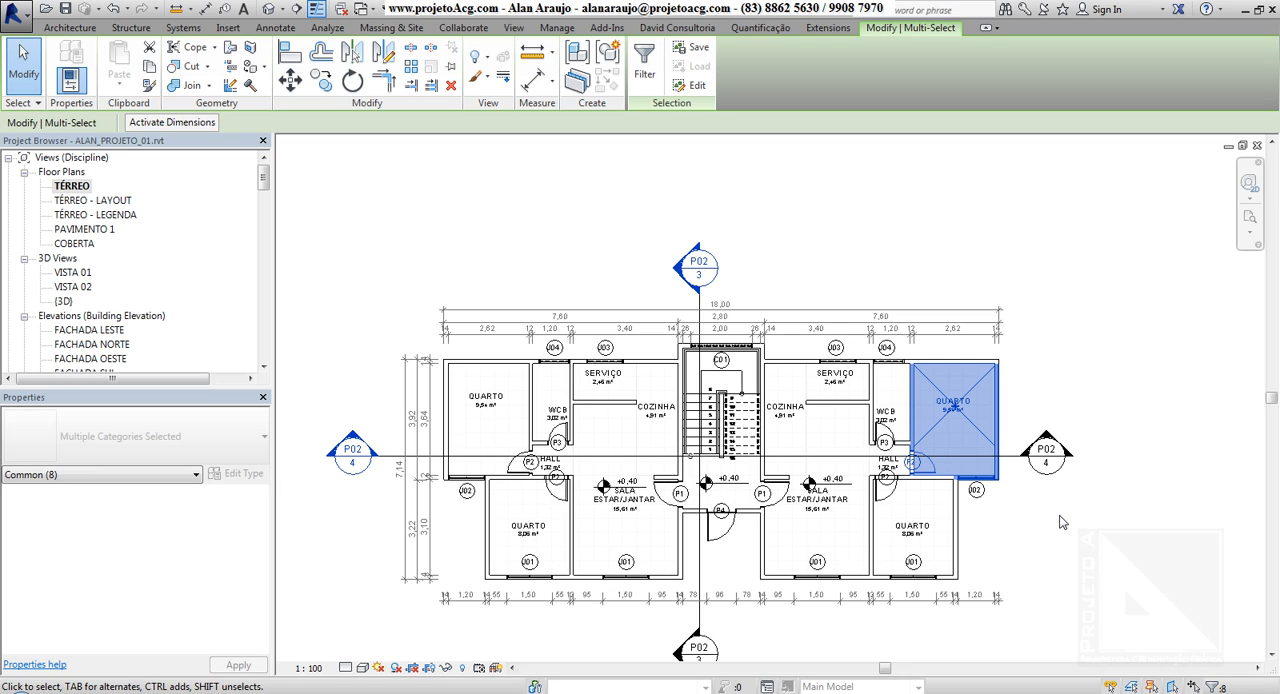
right_click(940, 398)
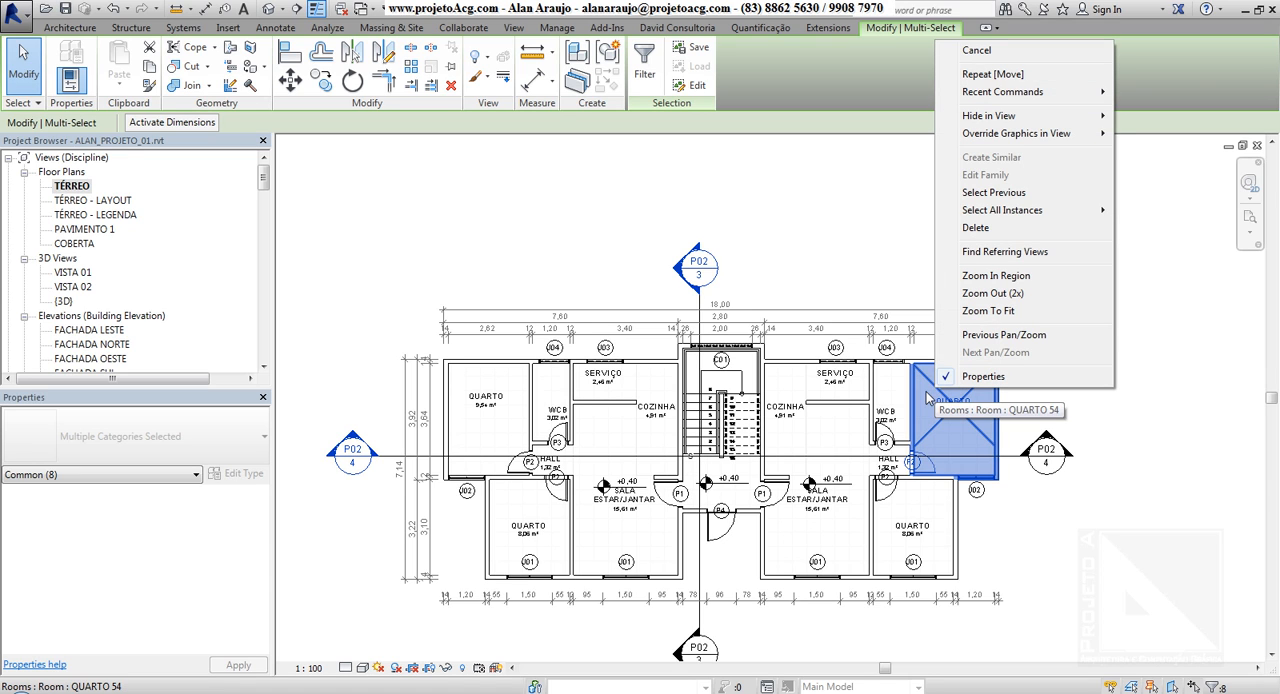
click(993, 193)
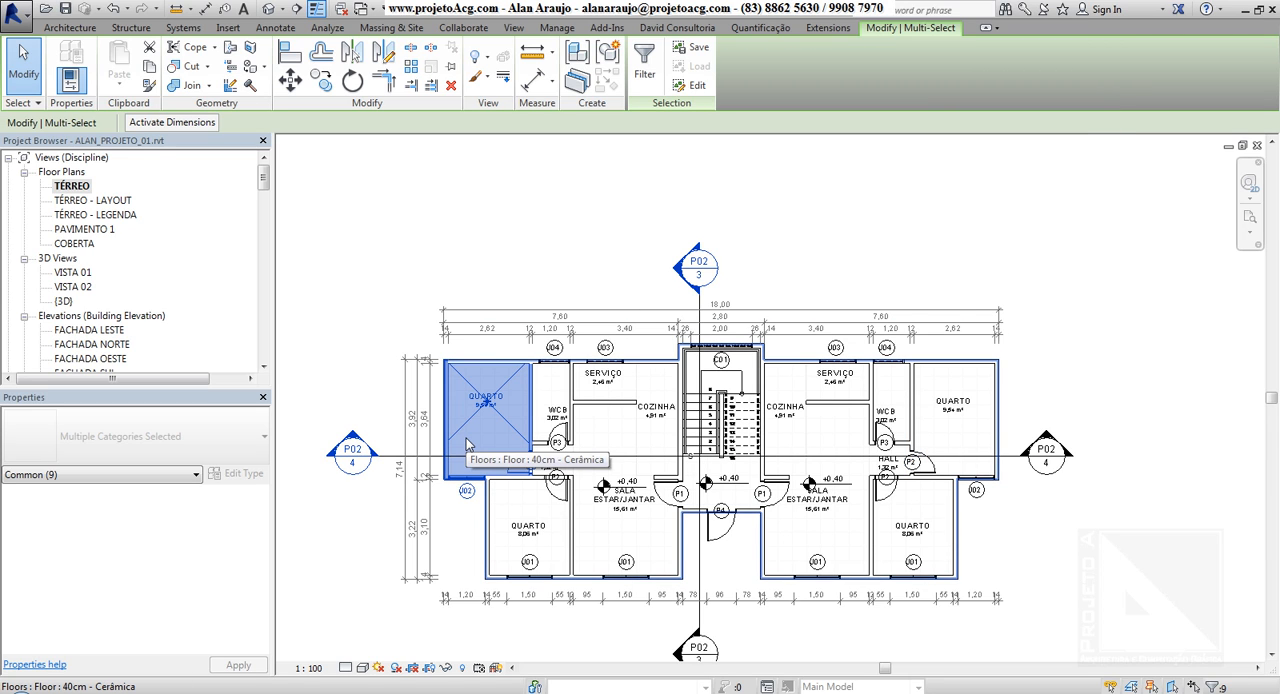
Check whether Select Previous is available for the upper-left QUARTO selection, and clear that selection
right_click(504, 391)
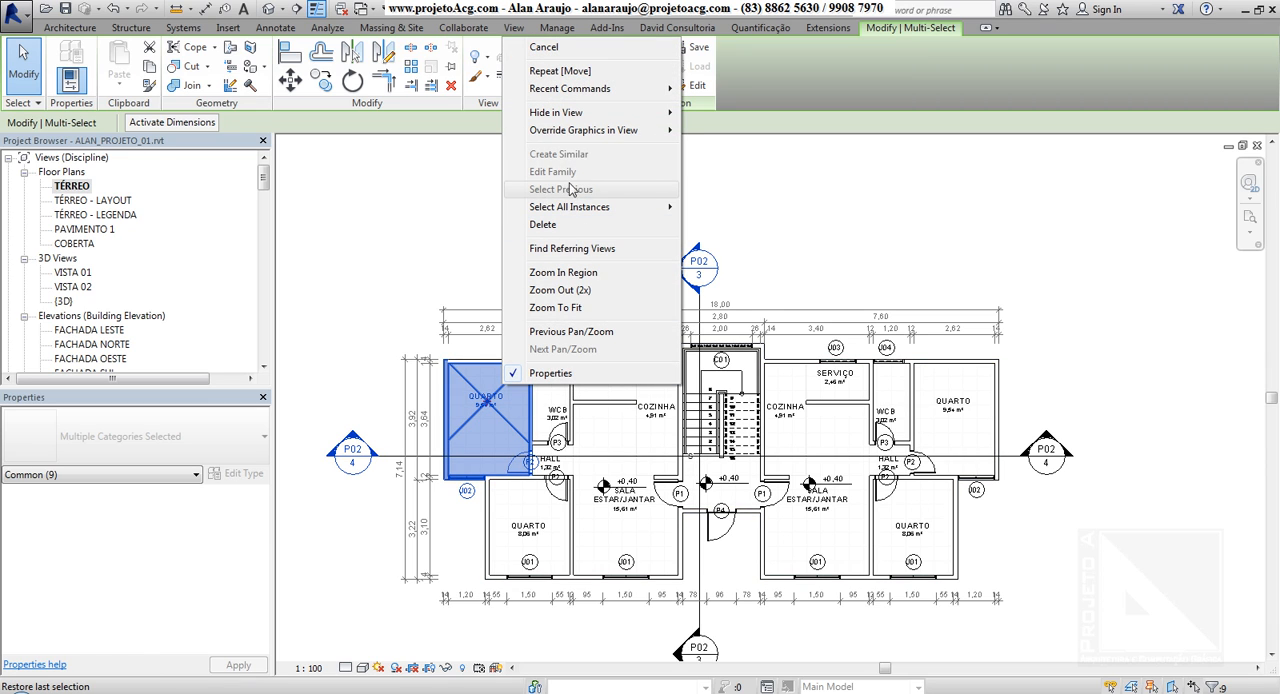
click(818, 206)
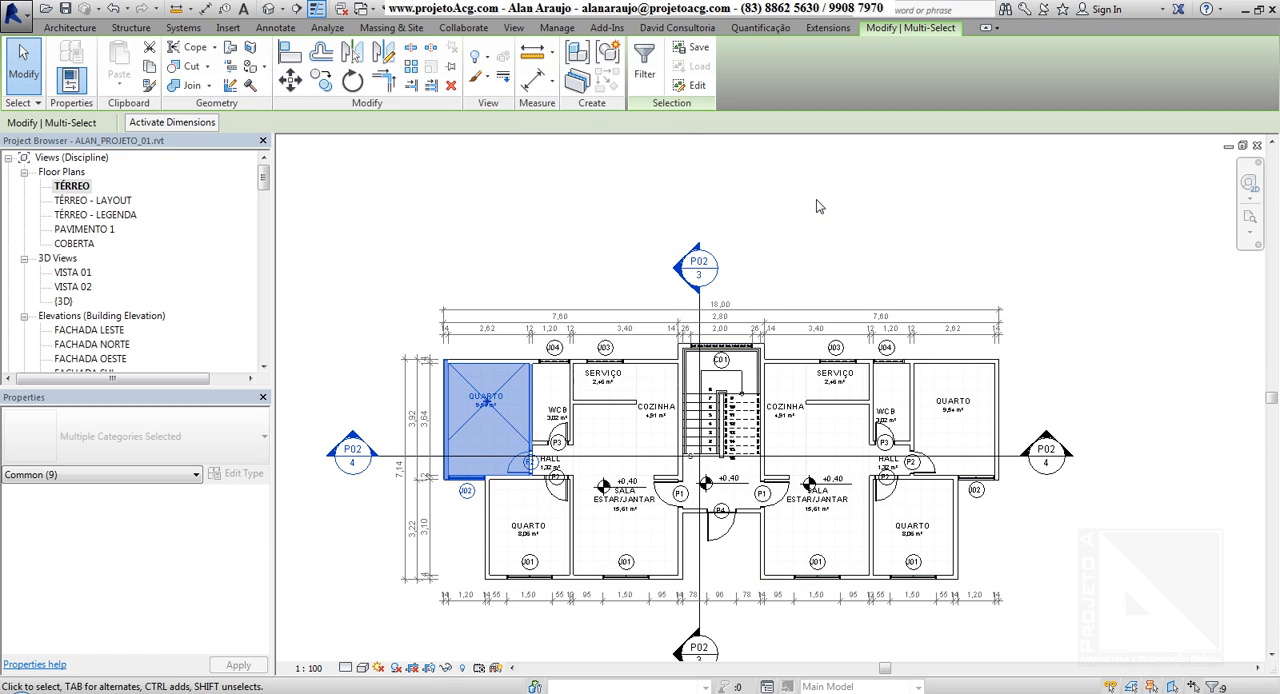
click(800, 229)
Select the exterior wall above the right-hand apartment and extend the selection to all its instances visible in the view
middle_drag(744, 521, 792, 499)
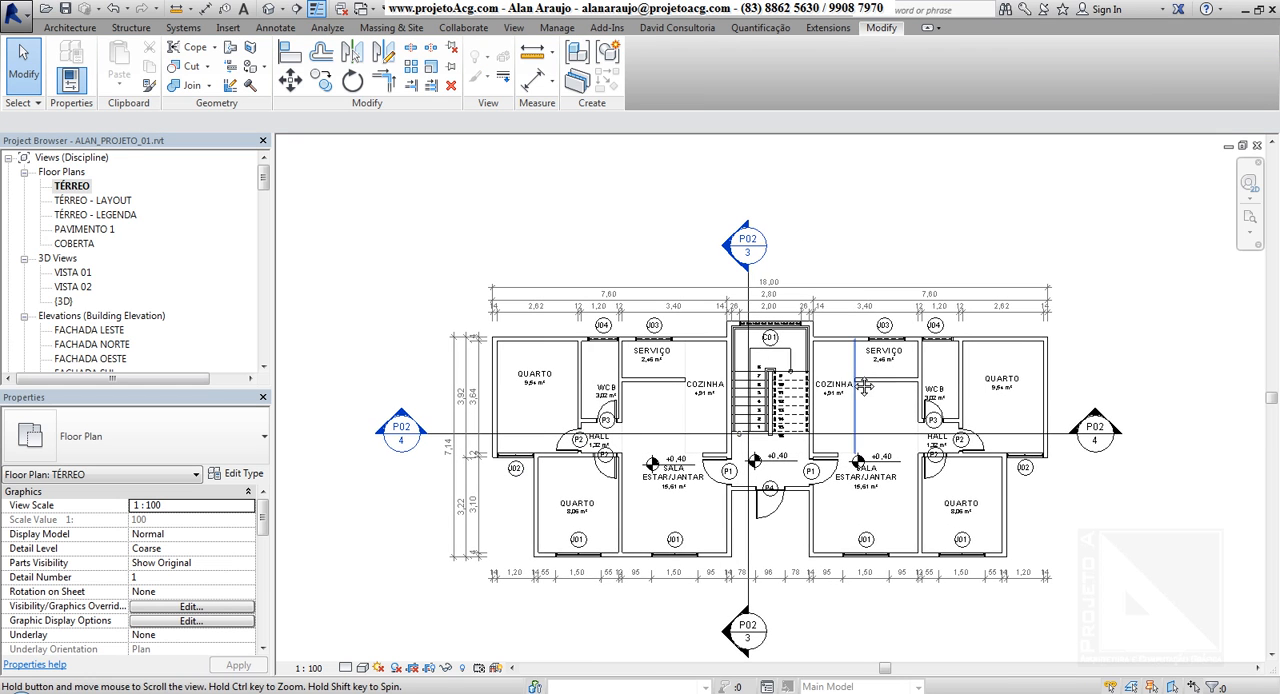
scroll(792, 499, up, 1)
scroll(830, 400, up, 1)
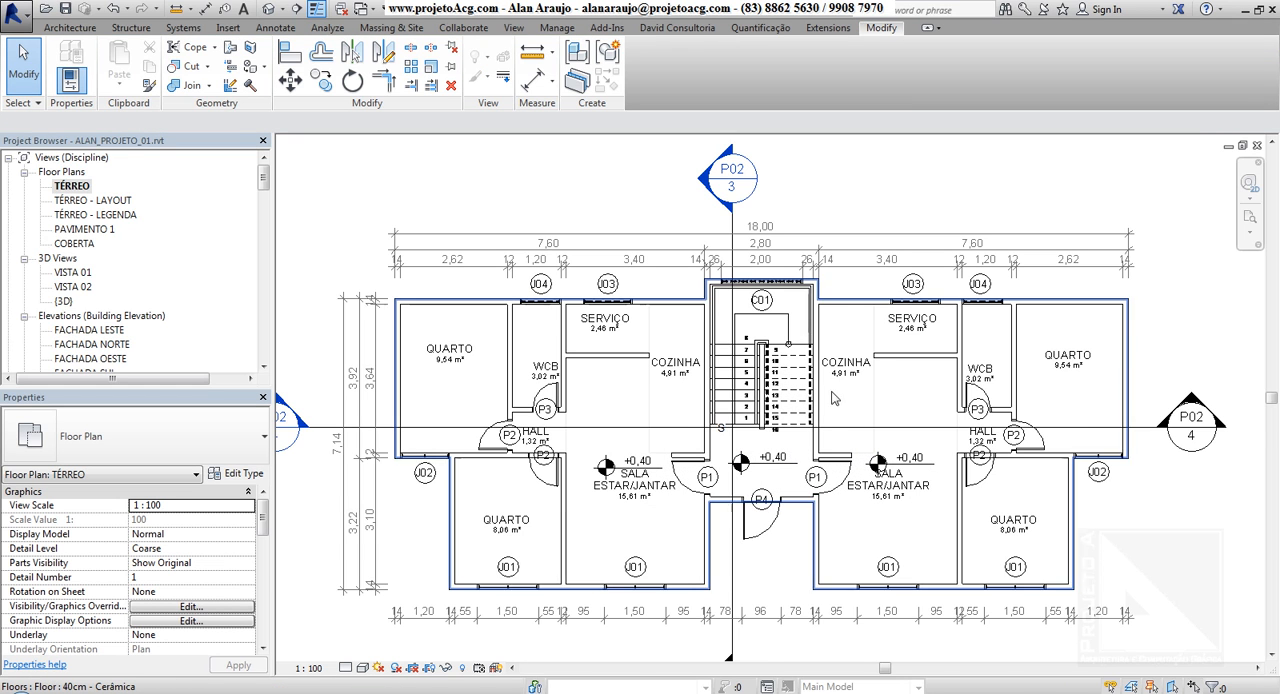
click(846, 310)
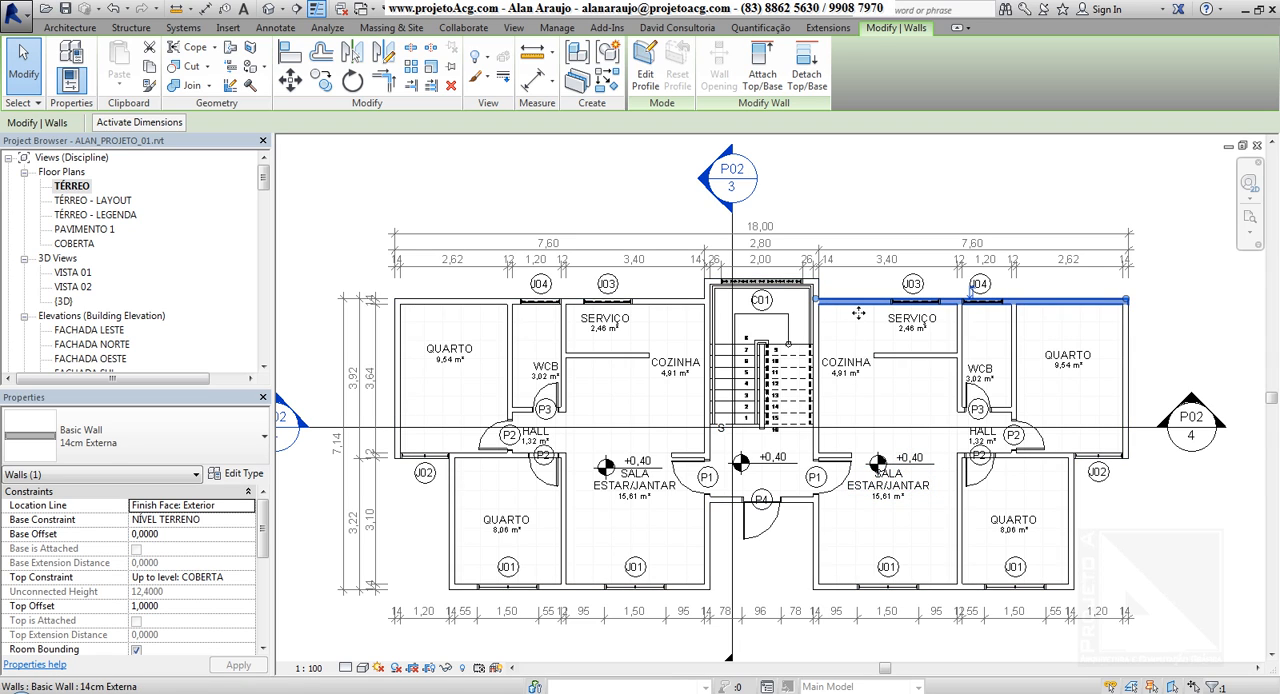
right_click(852, 300)
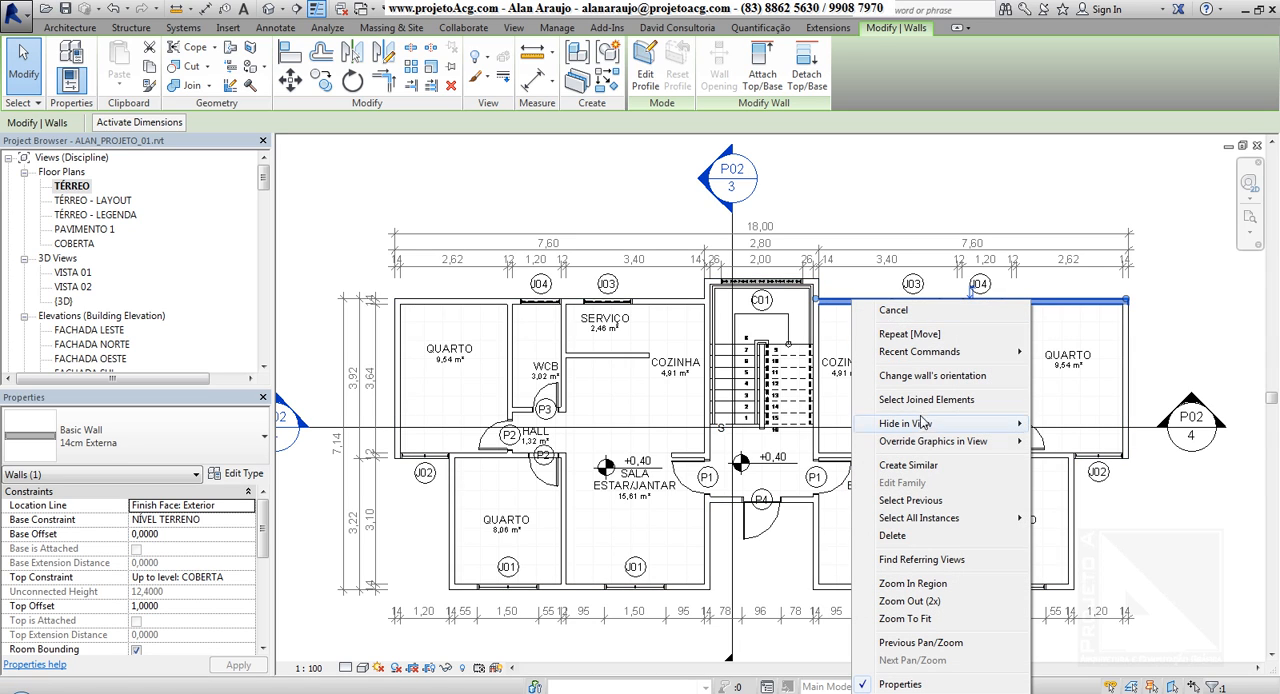
mouse_move(921, 525)
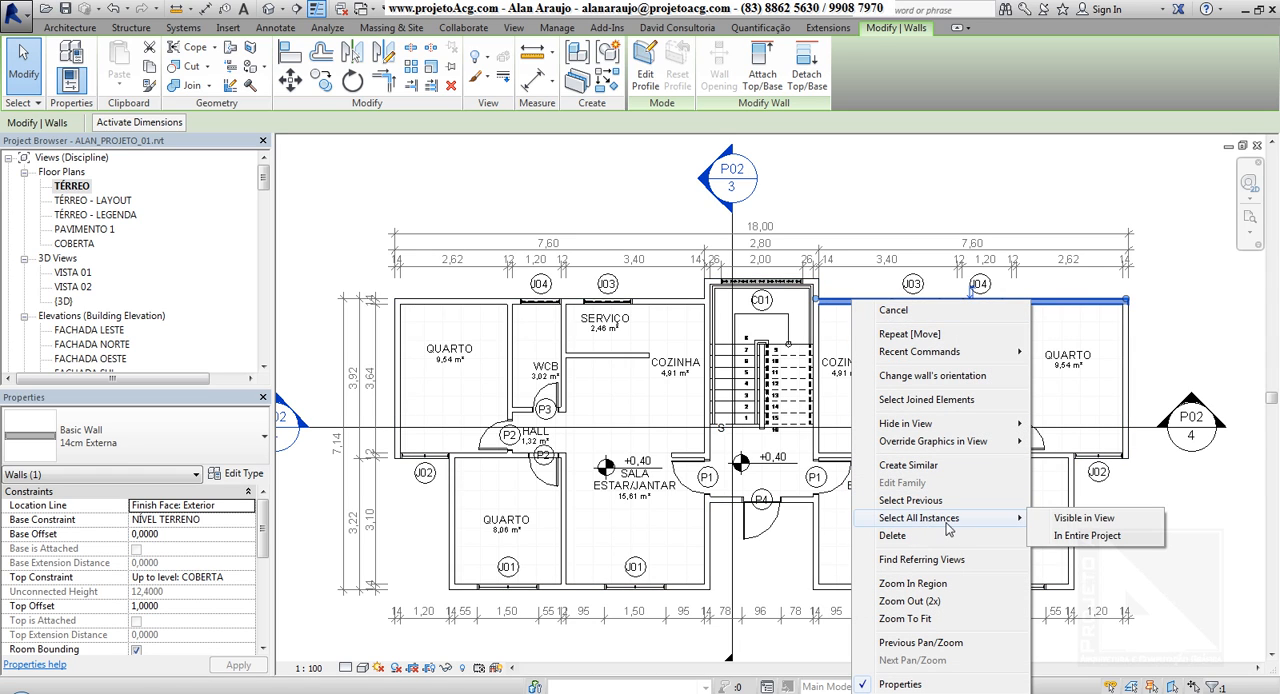
click(1085, 520)
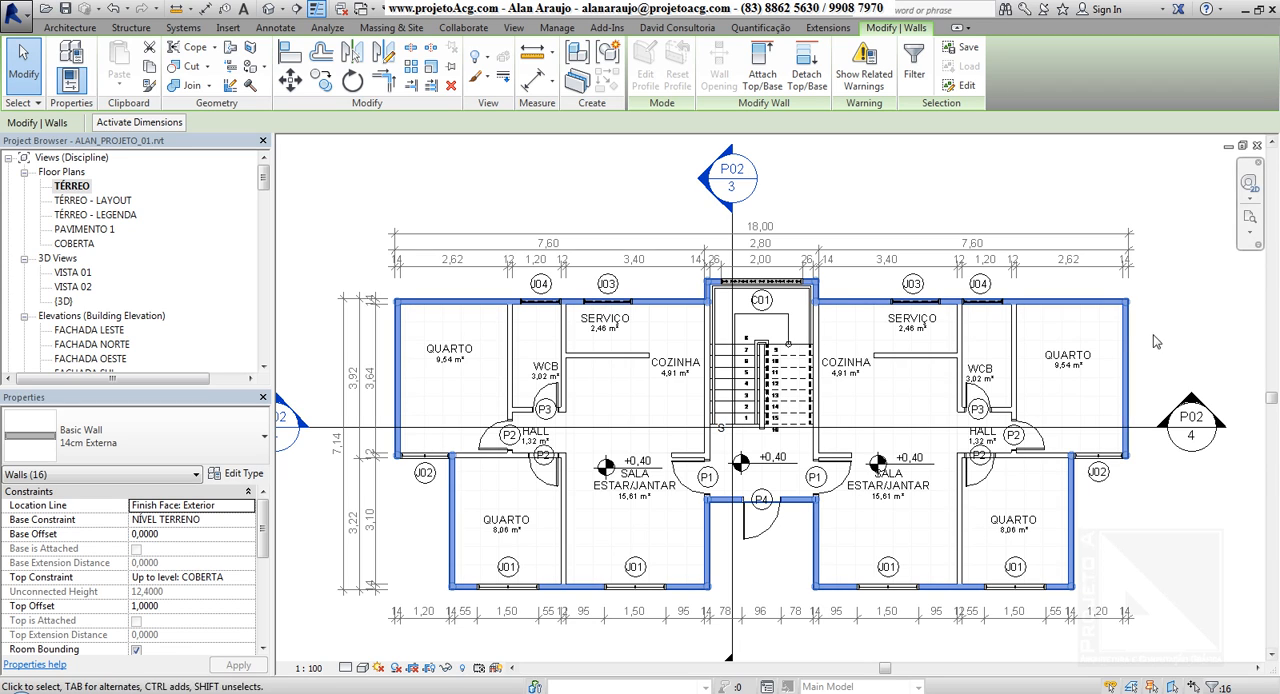
Extend the exterior wall selection to all instances in the entire project, and clear the selection
right_click(1125, 302)
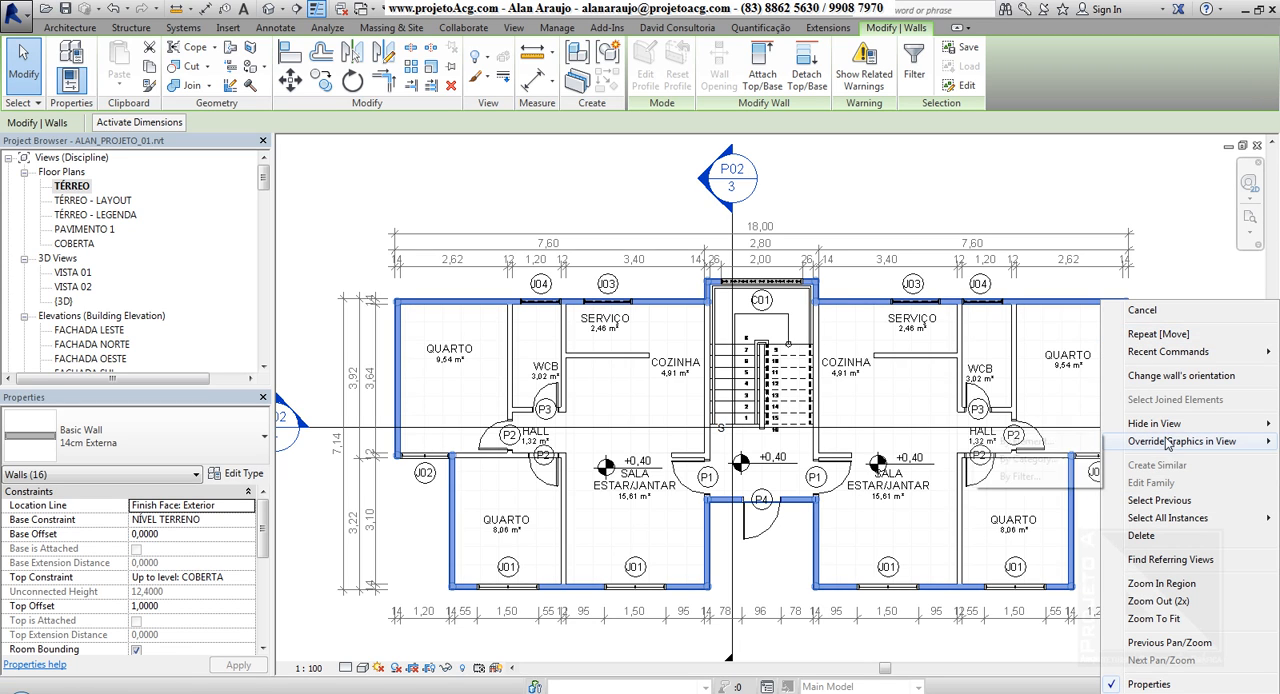
mouse_move(1157, 520)
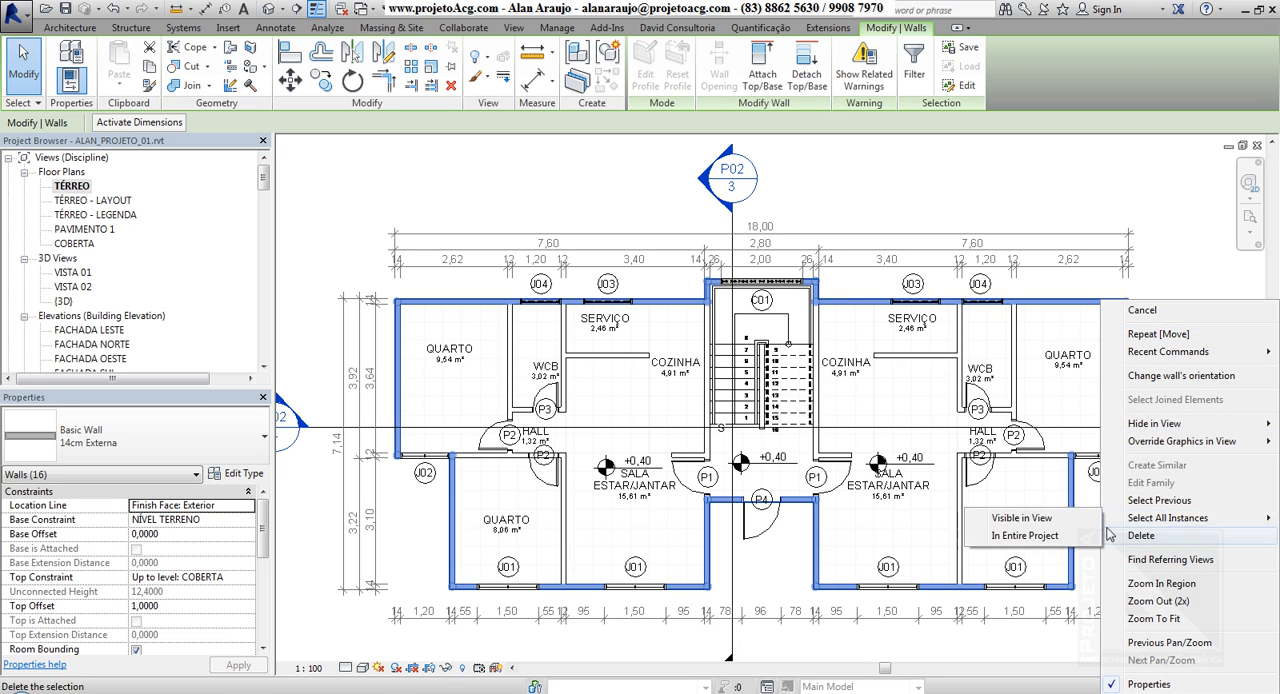
click(1046, 543)
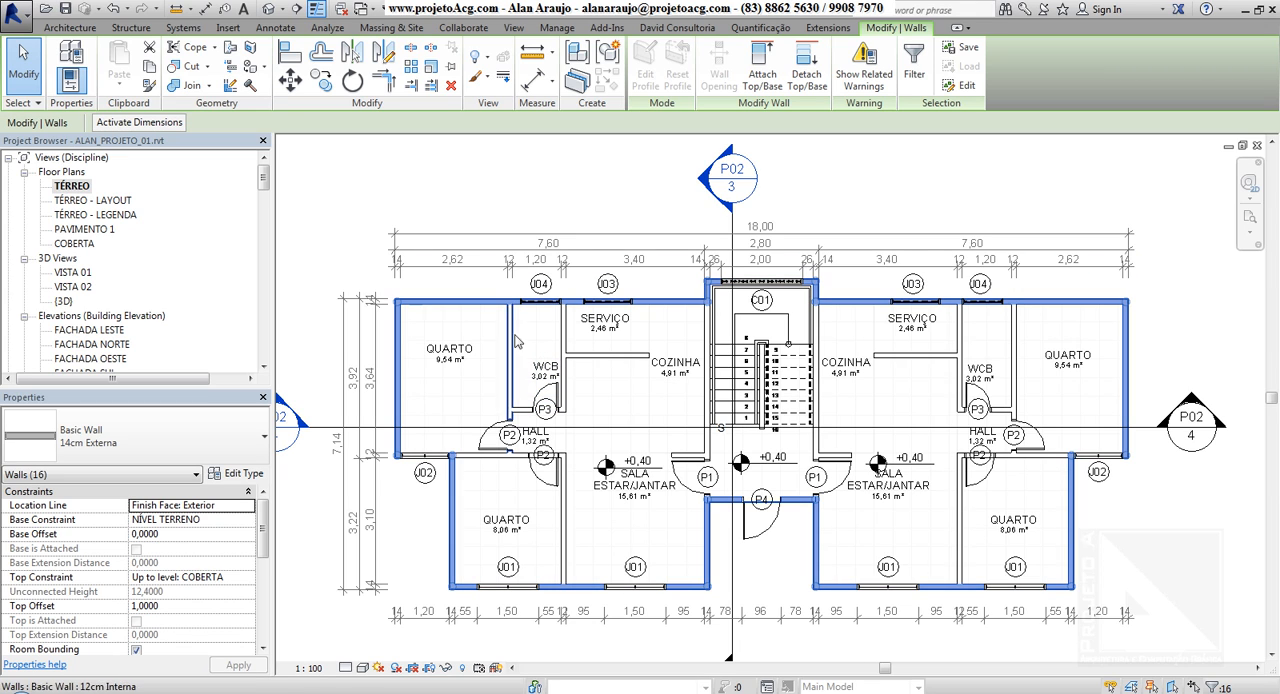
click(520, 158)
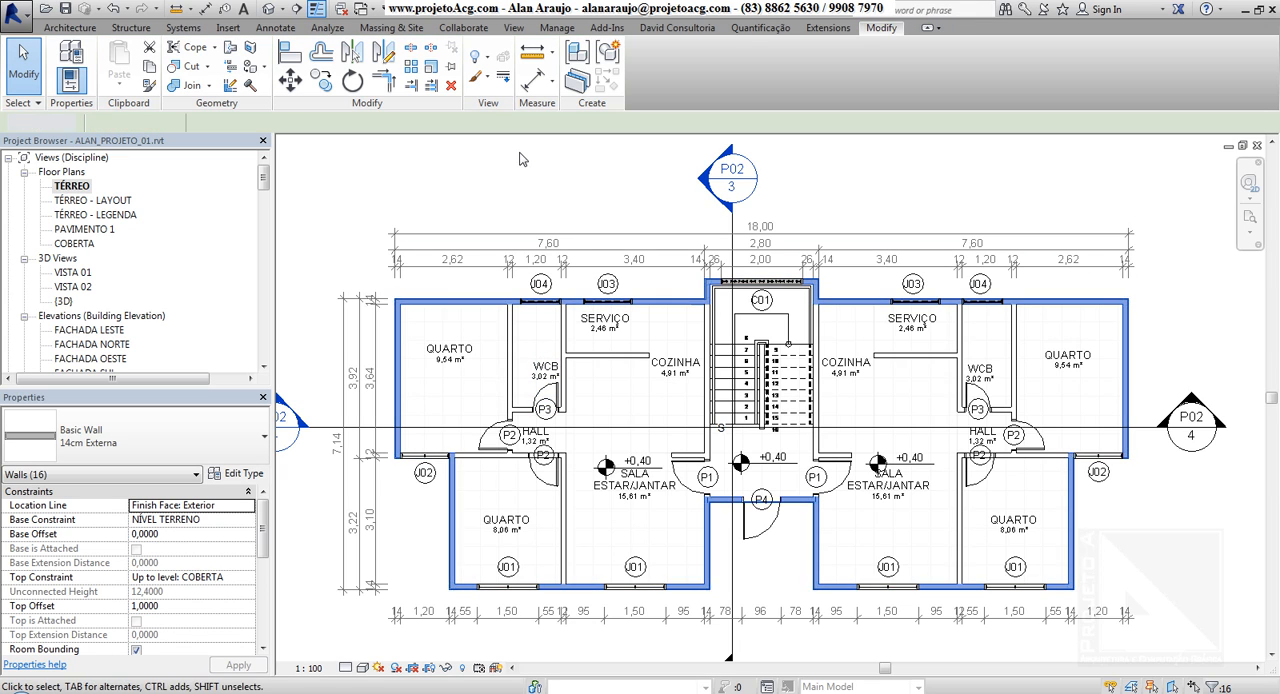
Select all instances of the left WCB's J04 window visible in the TÉRREO plan, and inspect the selected windows in the {3D} view
click(545, 301)
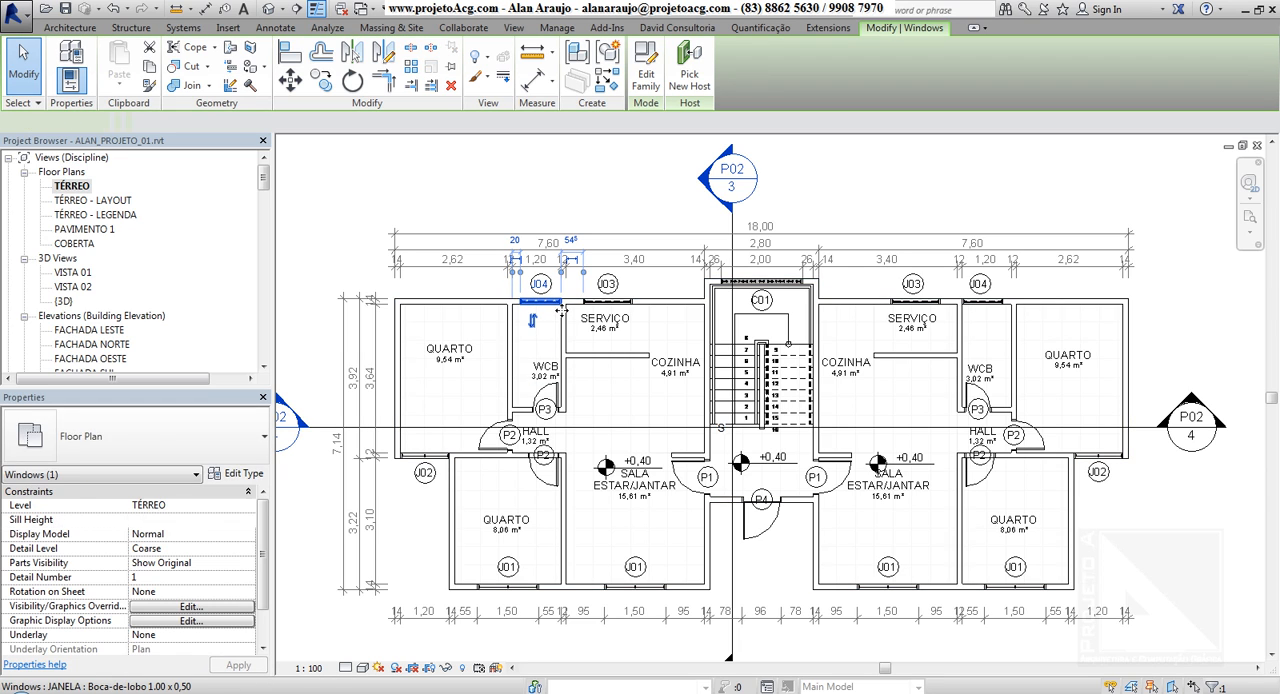
right_click(556, 318)
mouse_move(625, 522)
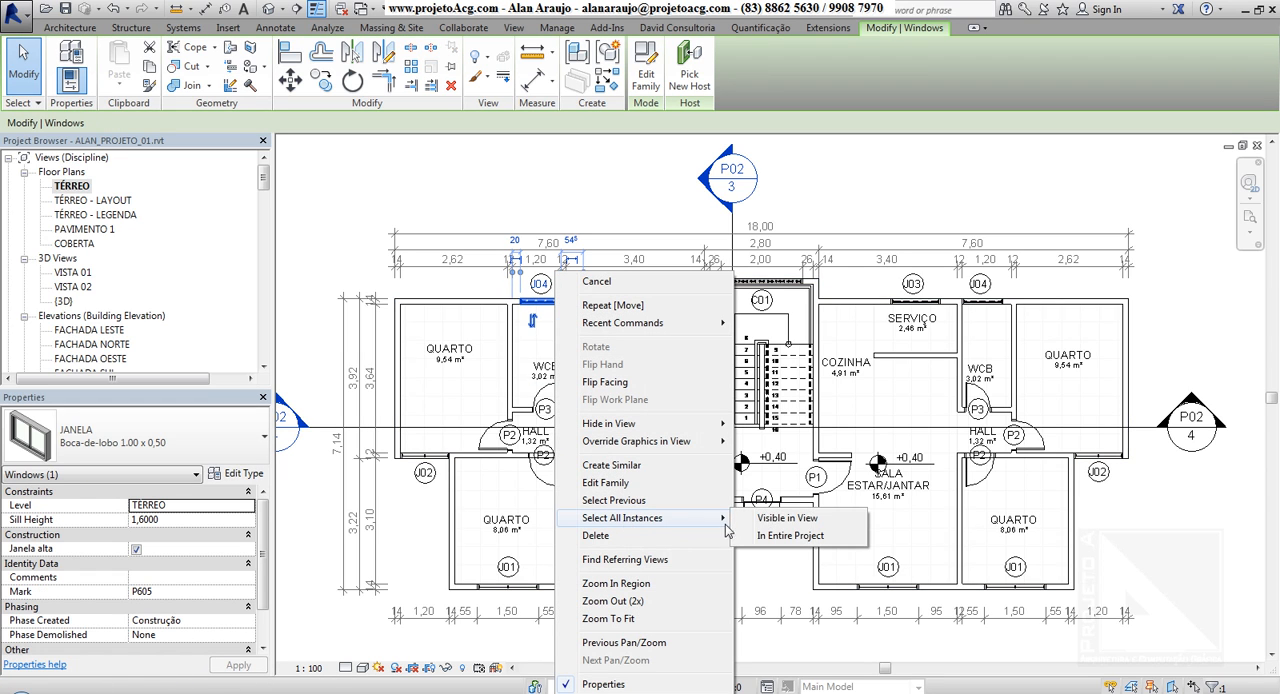
click(790, 515)
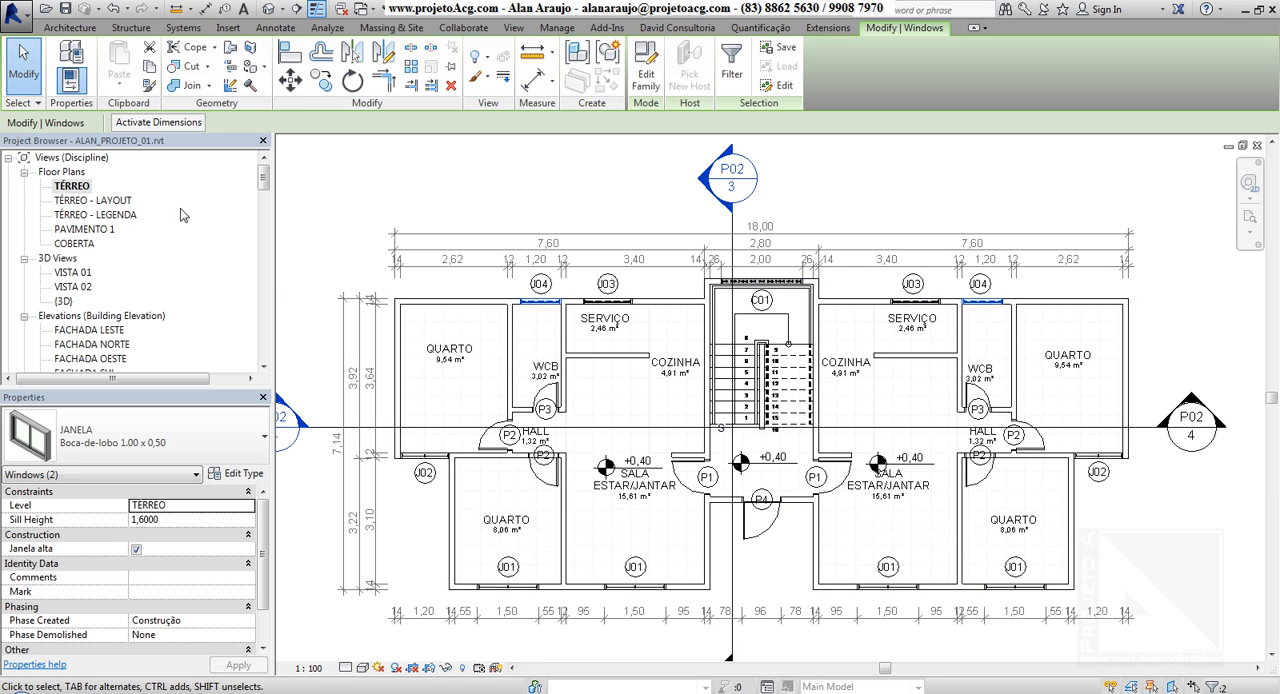
double_click(63, 301)
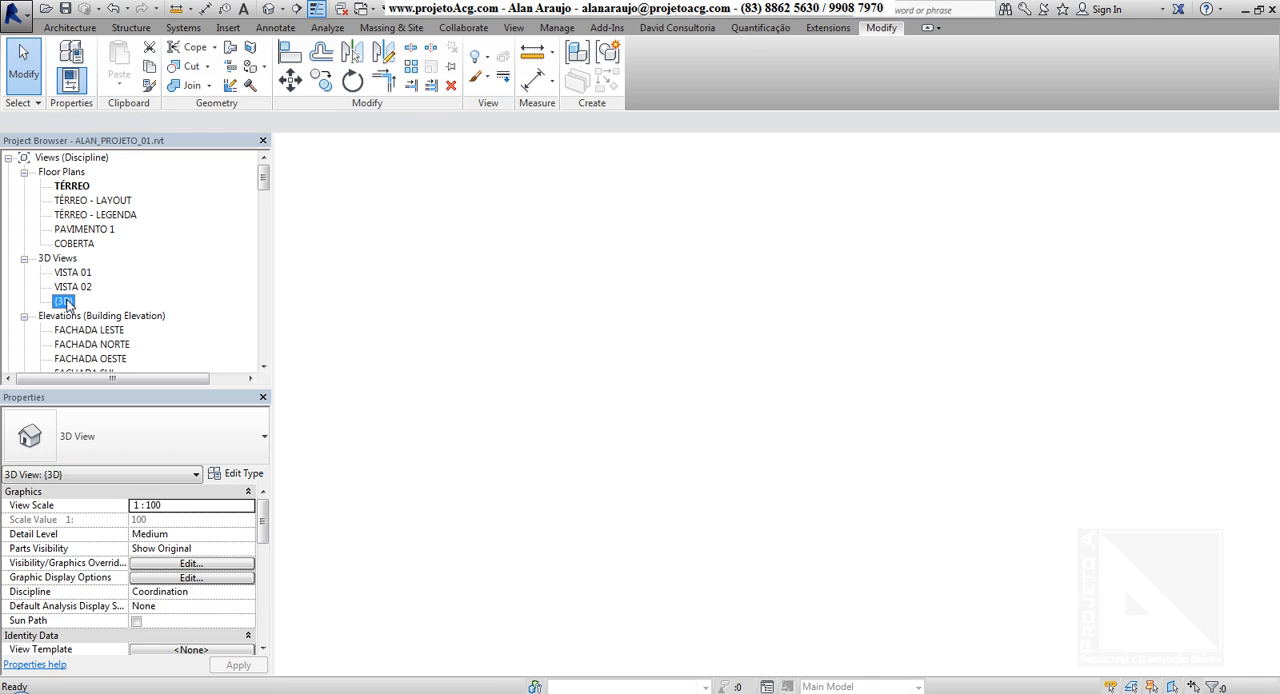
shift+middle_drag(715, 540, 488, 462)
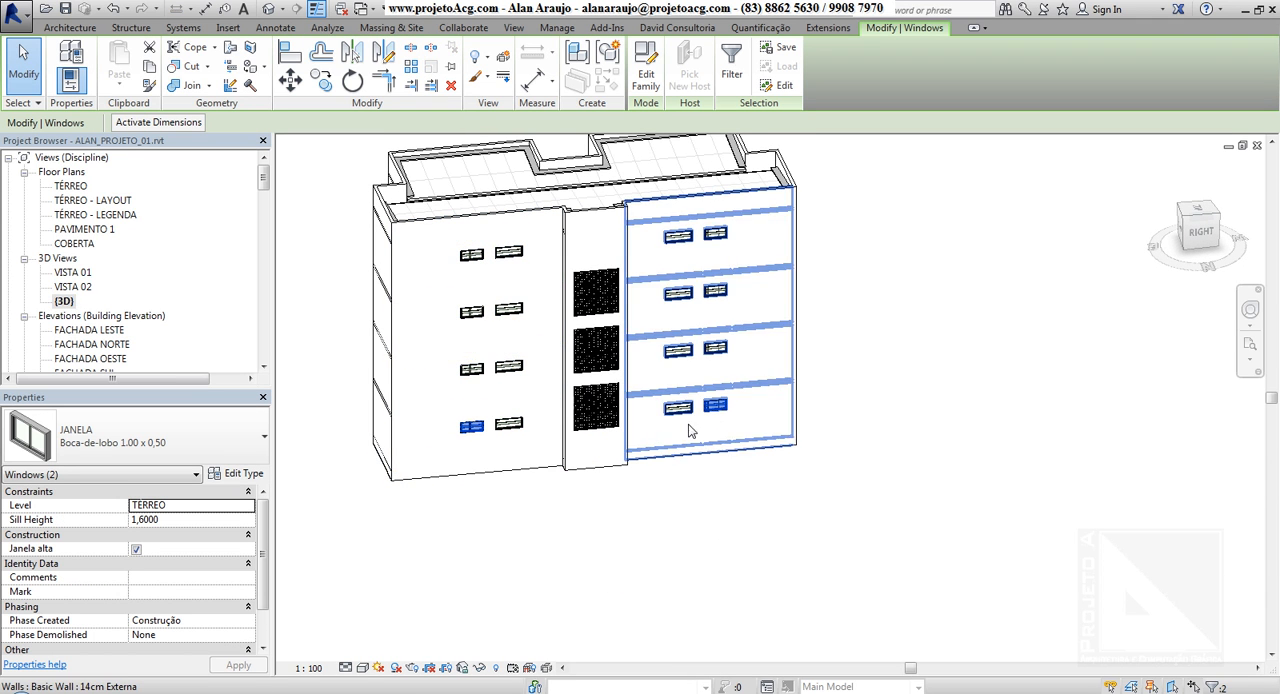
Extend the J04 window selection from the TÉRREO plan to the entire project, and inspect the selected windows in the {3D} view
double_click(71, 188)
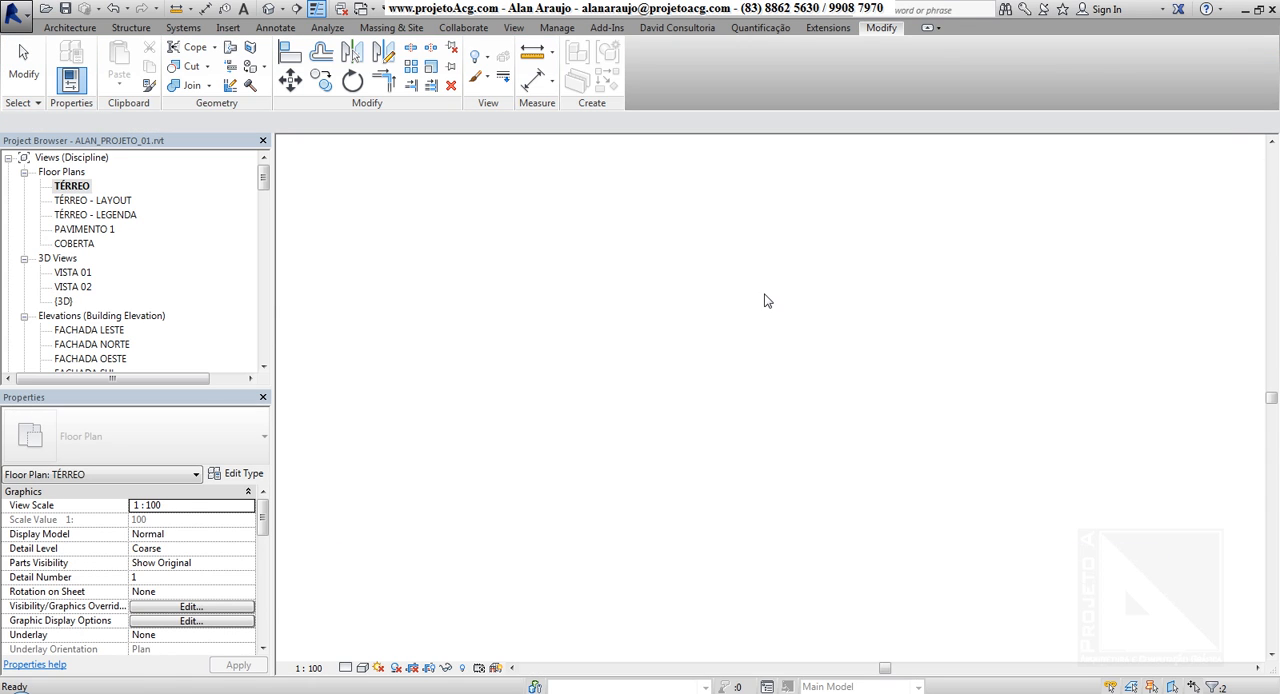
right_click(546, 311)
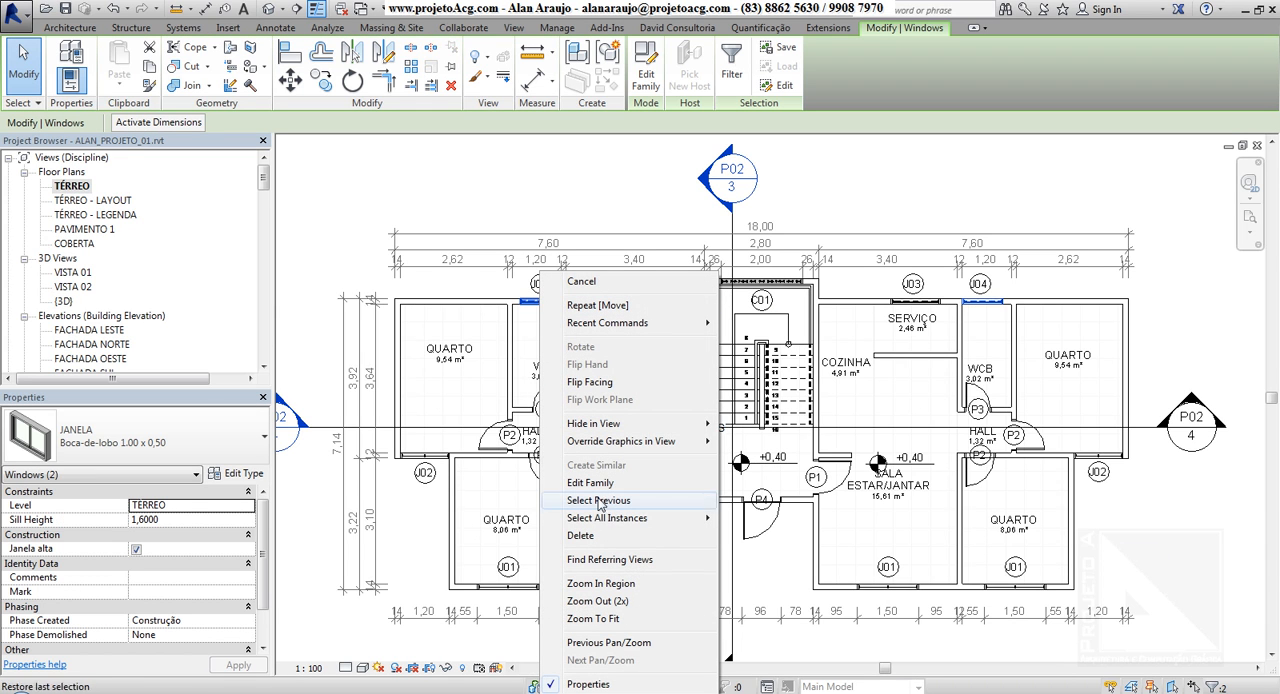
mouse_move(690, 518)
click(772, 536)
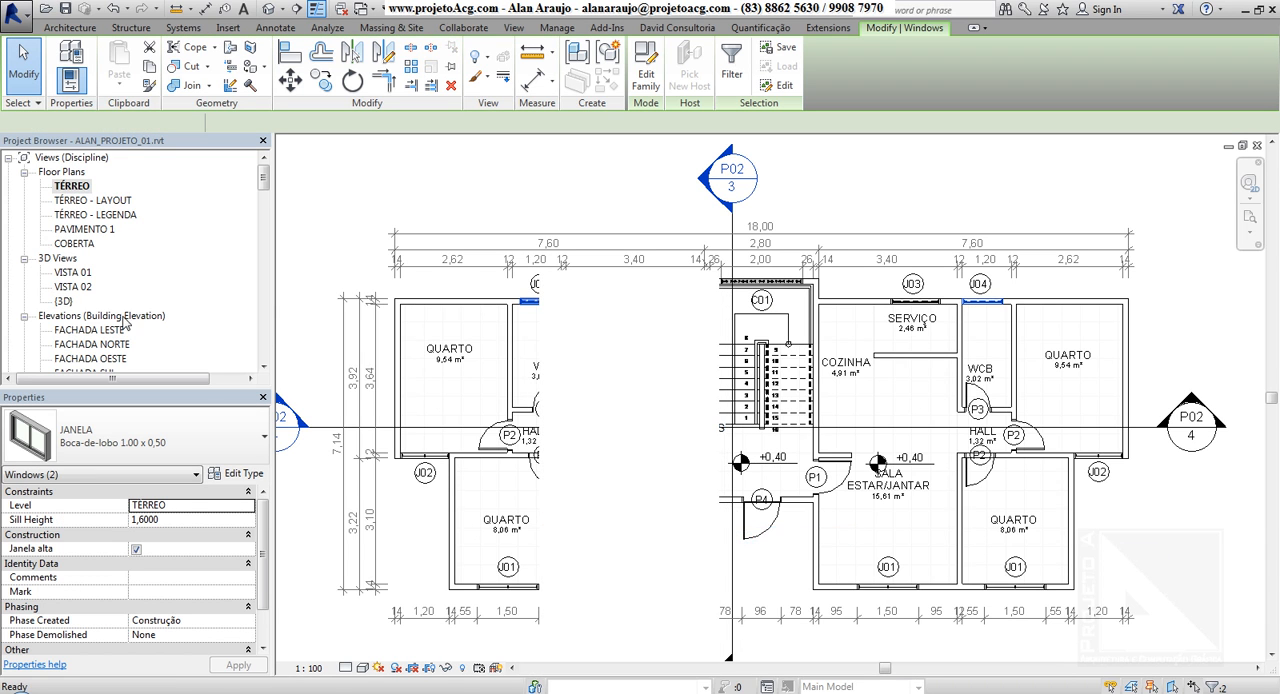
double_click(63, 301)
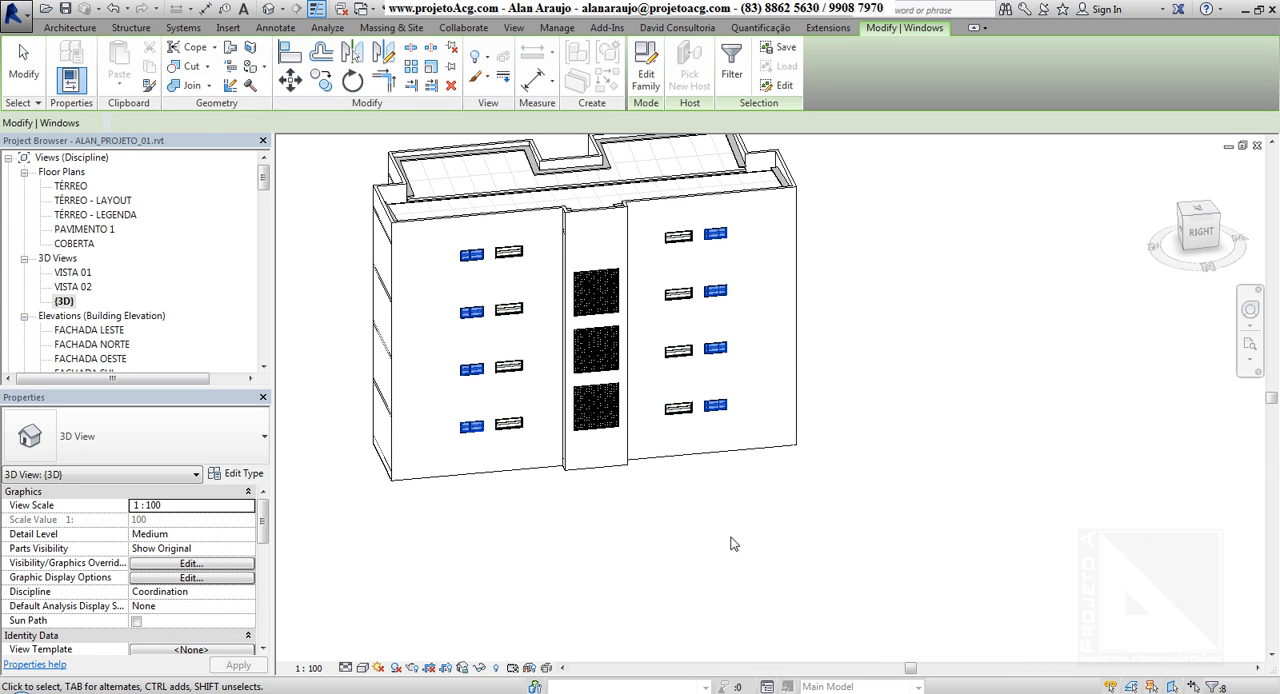
shift+middle_drag(657, 523, 450, 380)
In the TÉRREO plan, replace the window selection with the whole right-hand apartment, leaving out the dimension strings above the plan
double_click(70, 186)
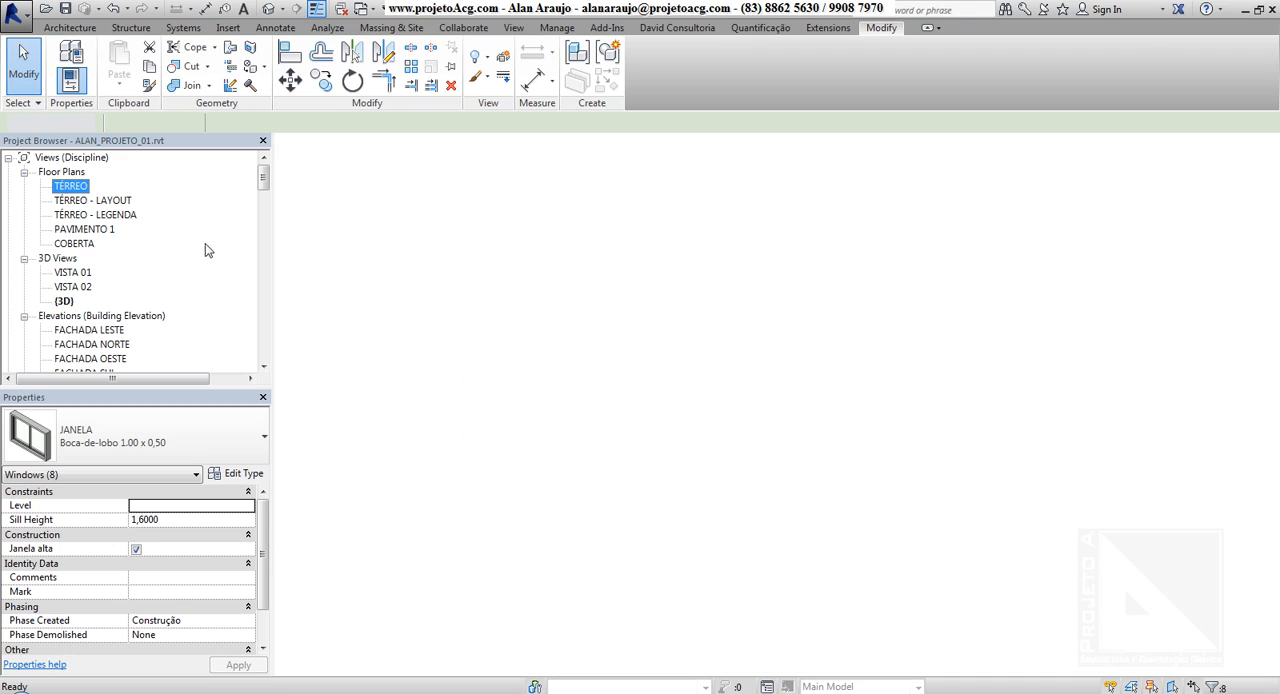
click(904, 167)
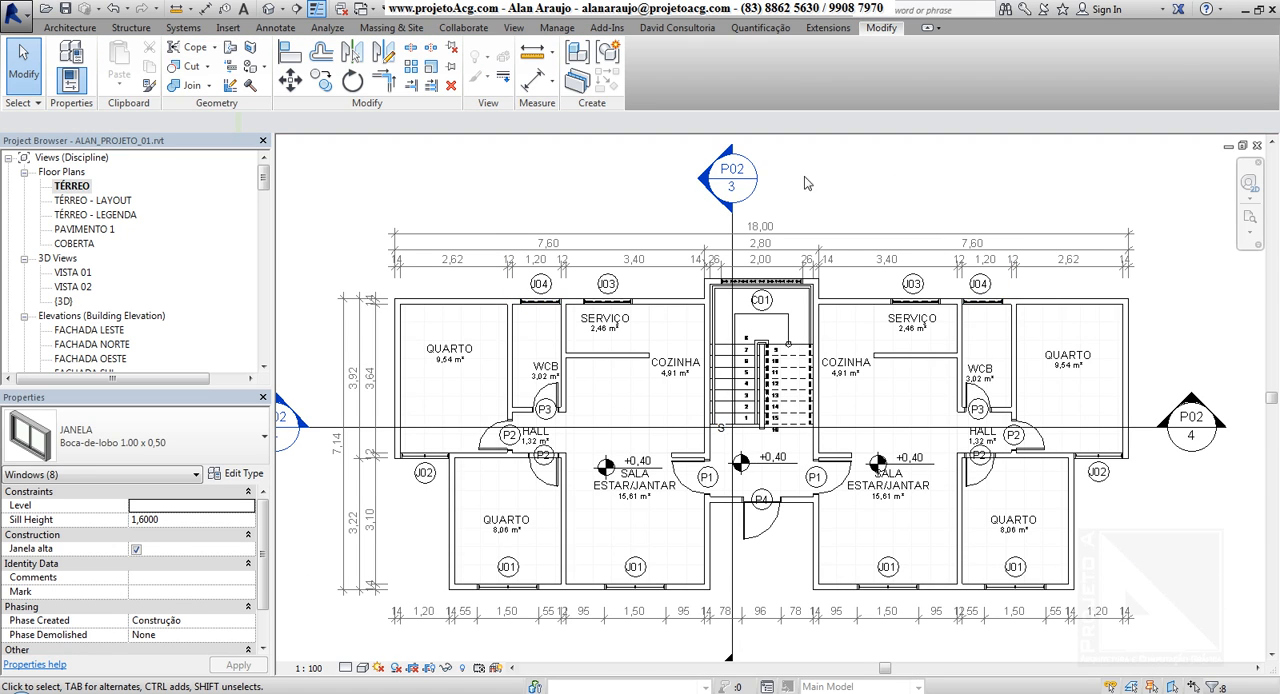
drag(801, 169, 1264, 670)
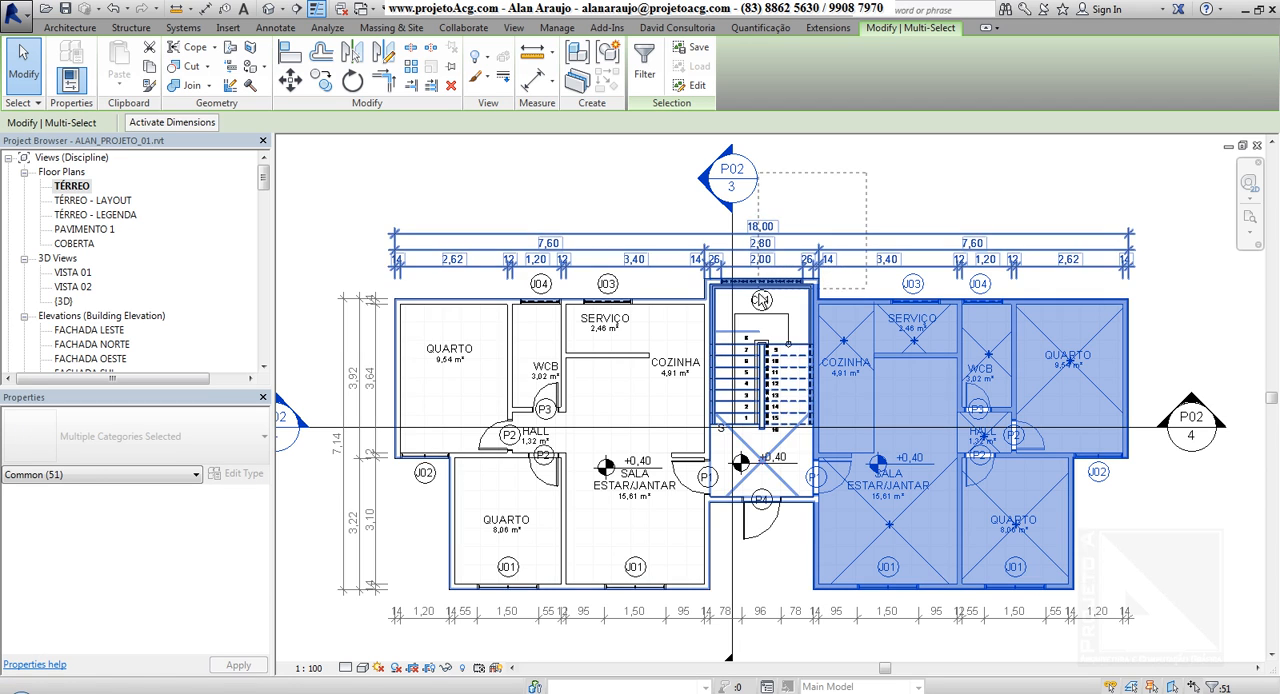
middle_drag(1130, 597, 1060, 570)
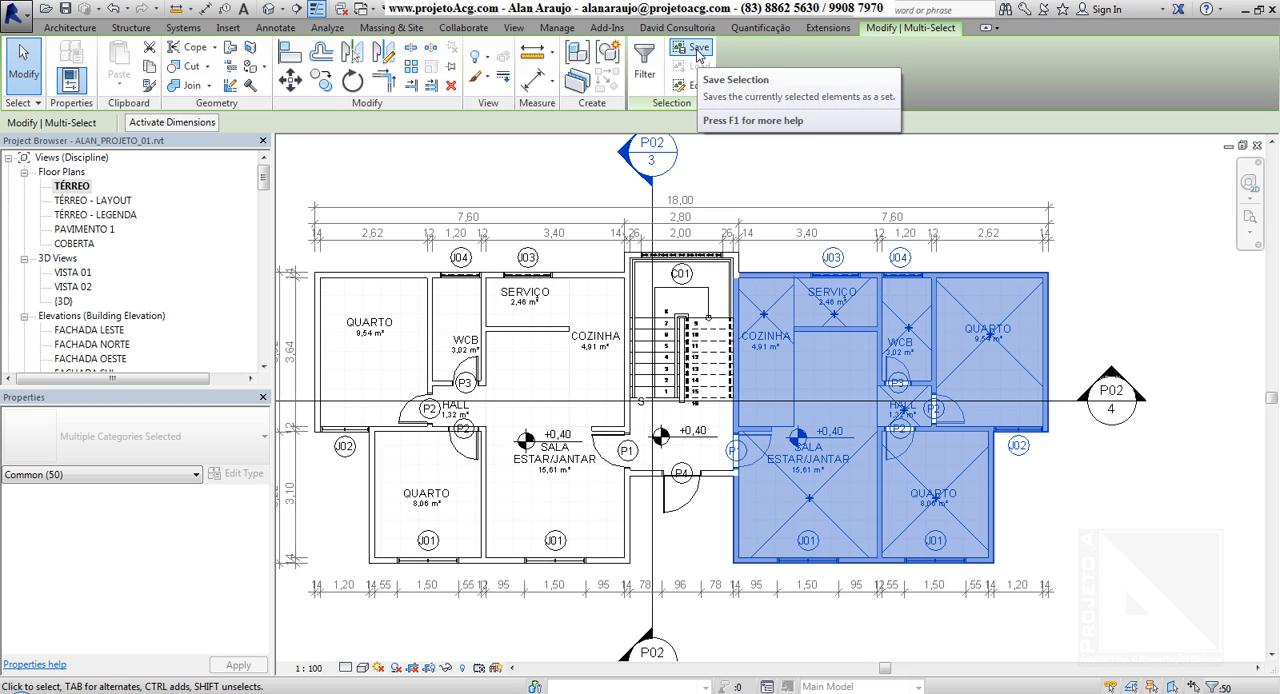
Save the right-hand apartment's selected elements as a selection set named APTO TIPO, and clear the selection
click(697, 53)
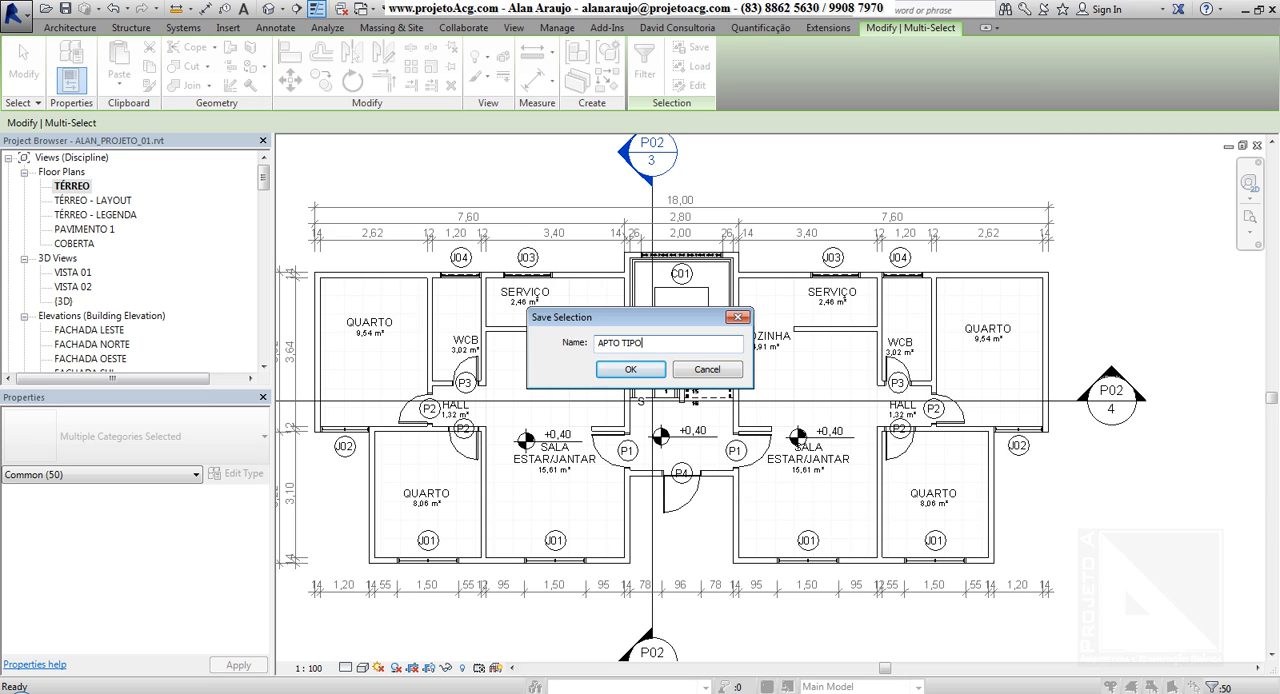
text(APTO TIPO)
key(Return)
key(Escape)
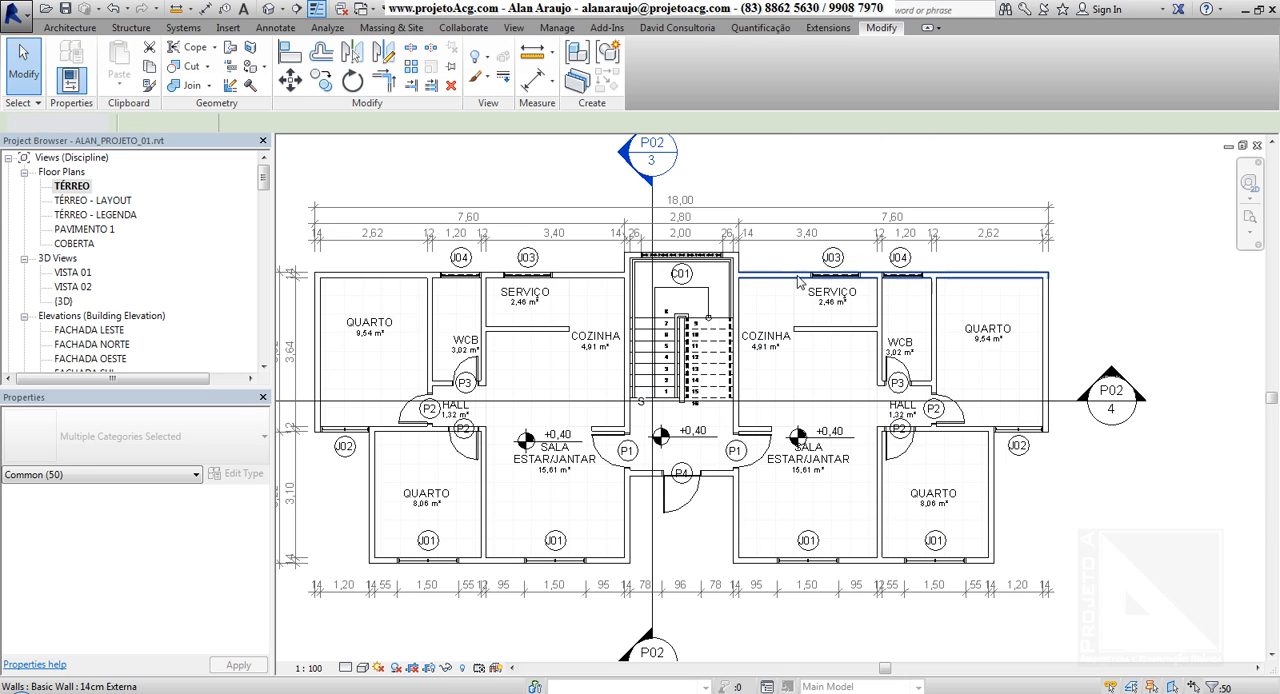
click(791, 180)
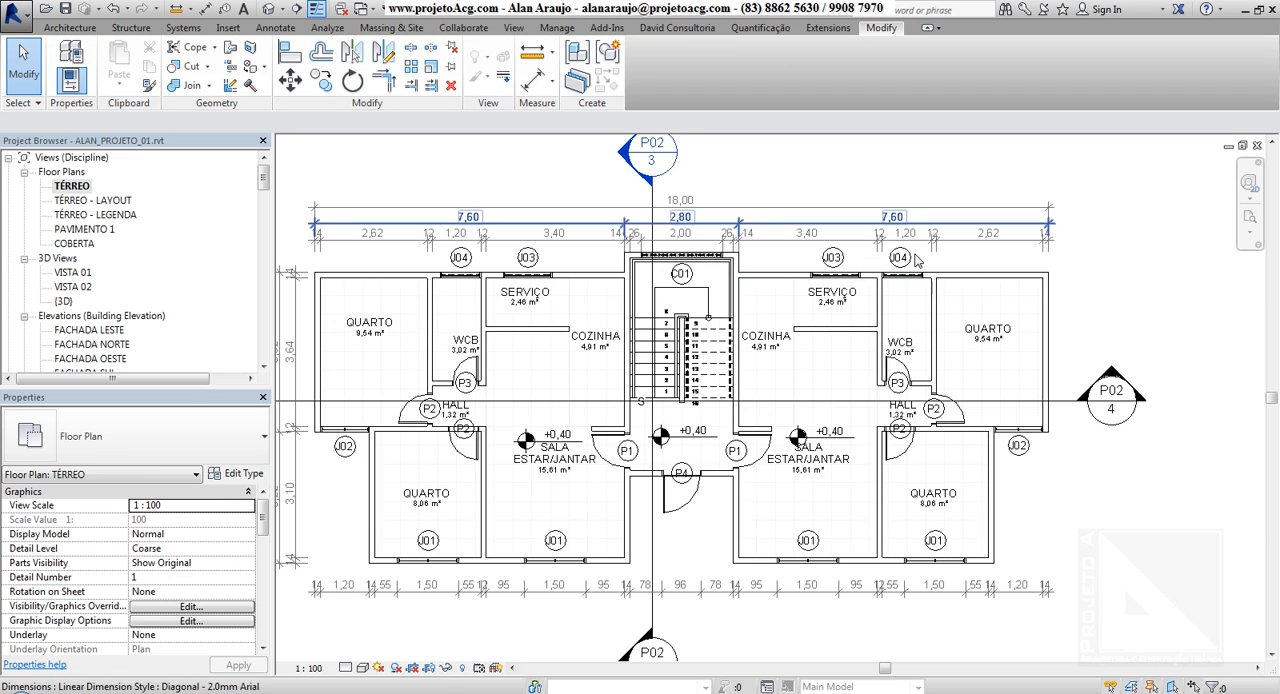
Try selecting only the exterior wall above the right-hand apartment, and a crossing window over the right SERVIÇO and COZINHA
click(780, 274)
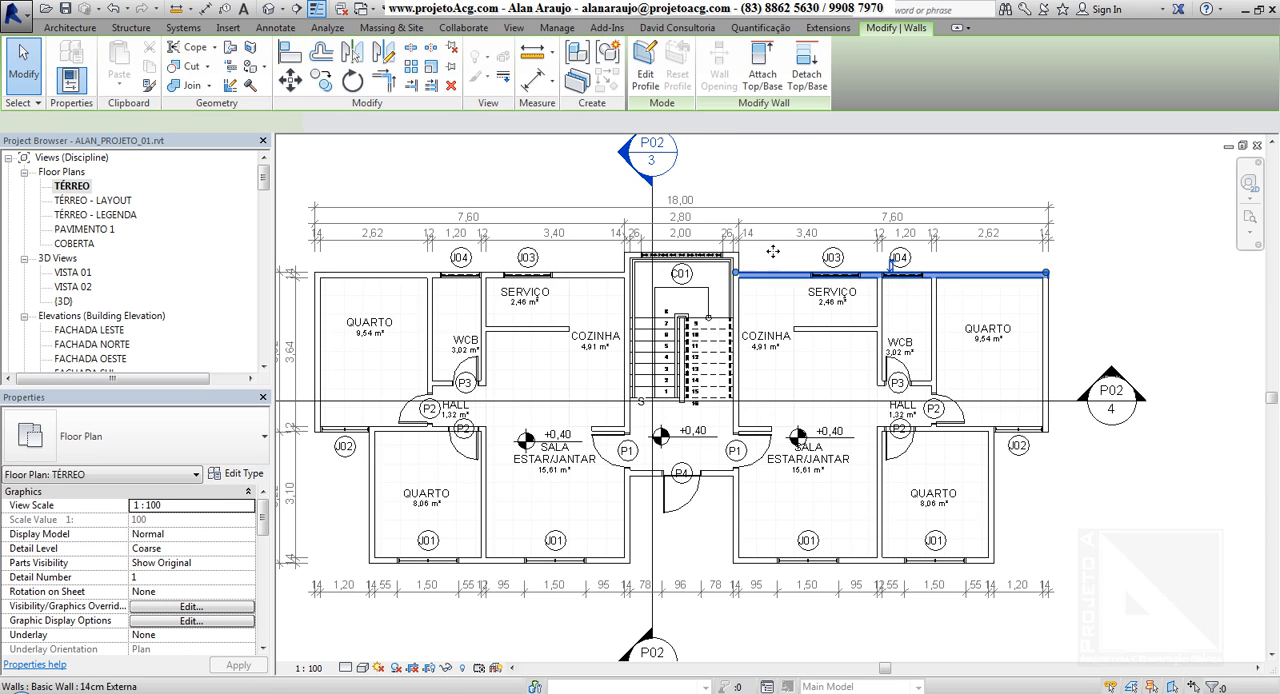
click(838, 177)
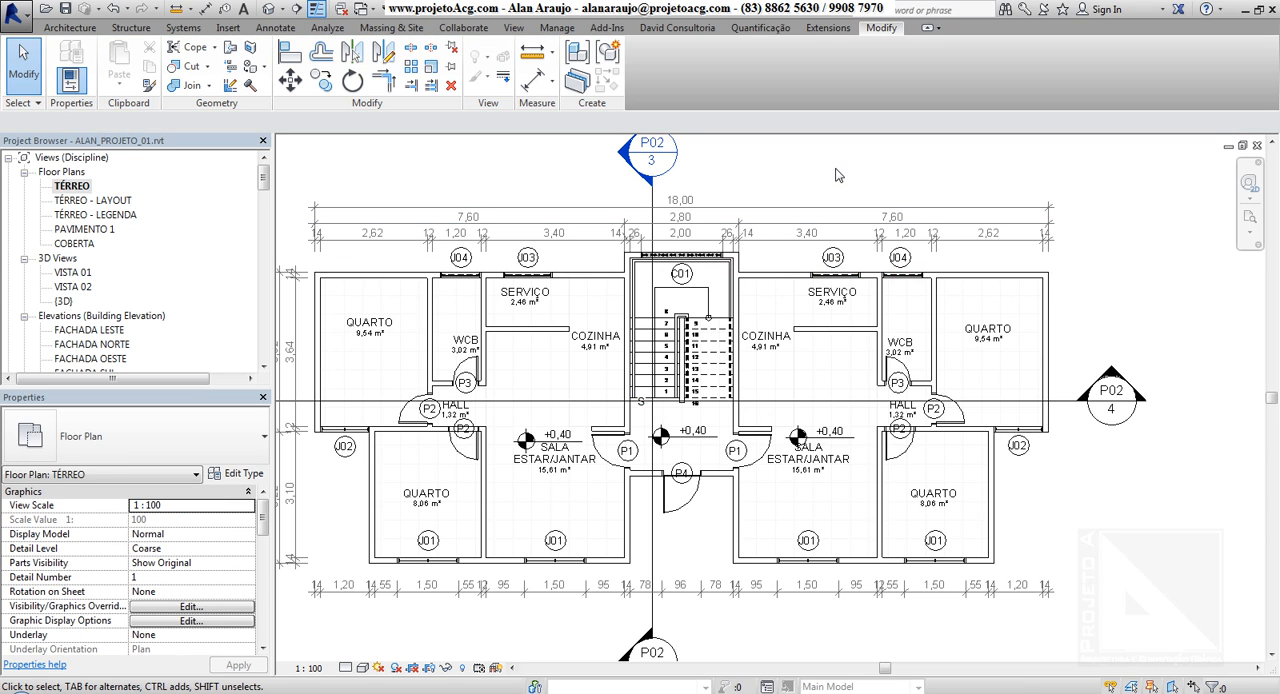
click(820, 313)
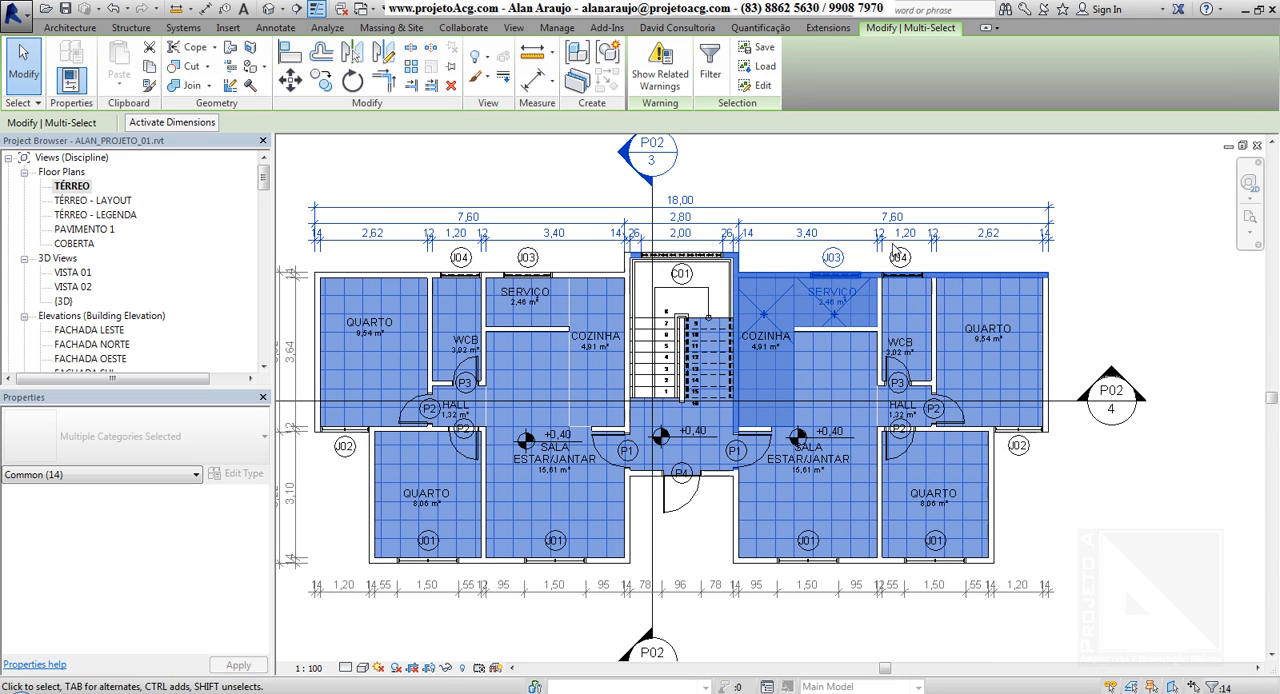
Select the three dimension strings above the plan, load the saved APTO TIPO set into the selection, and clear everything
drag(802, 171, 757, 228)
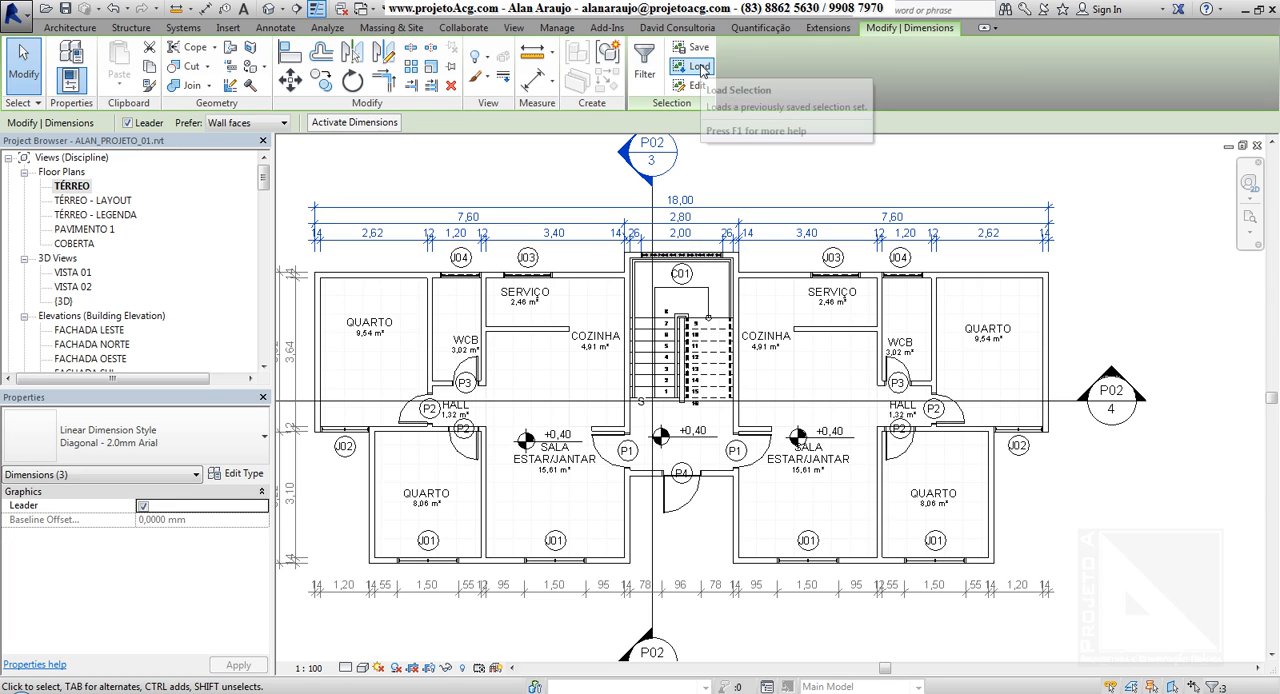
click(700, 68)
click(550, 262)
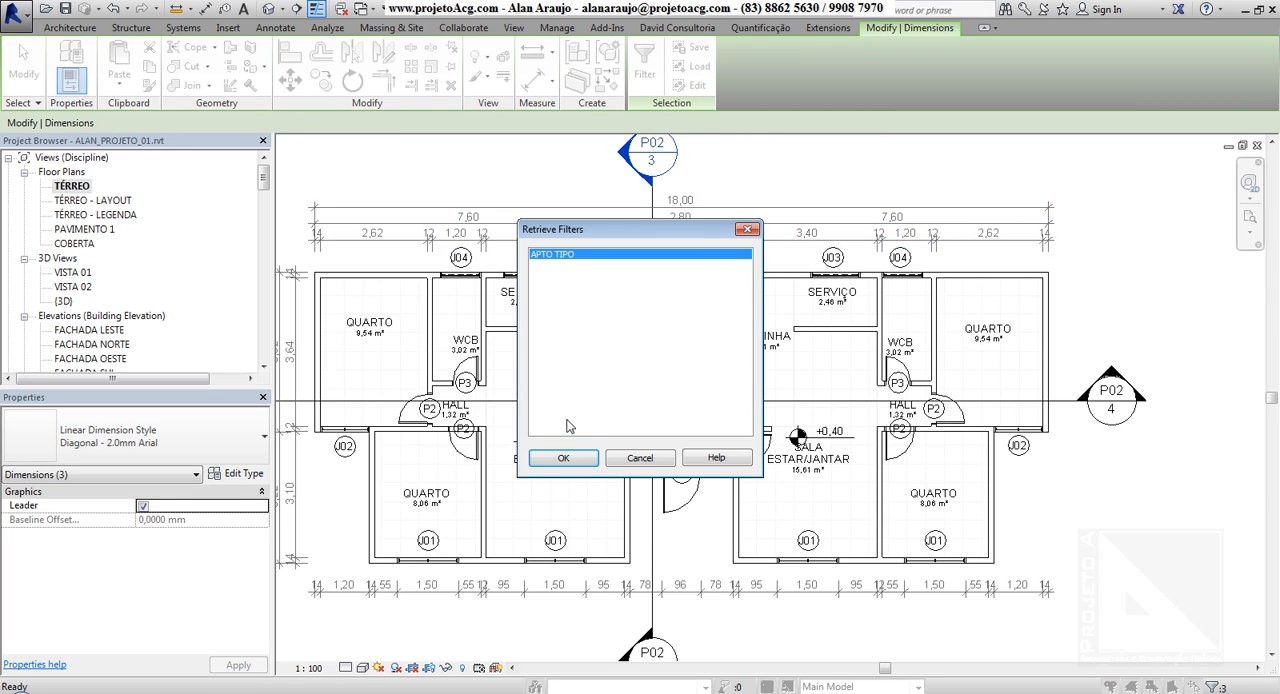
click(565, 459)
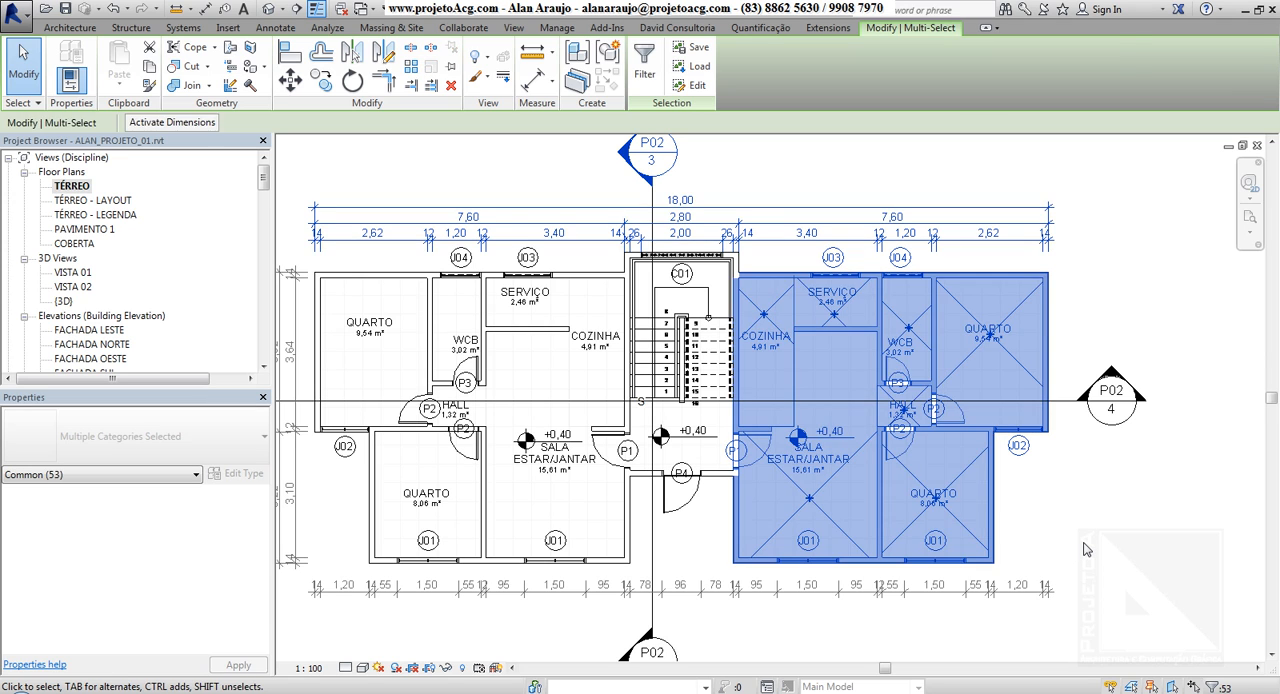
click(1085, 549)
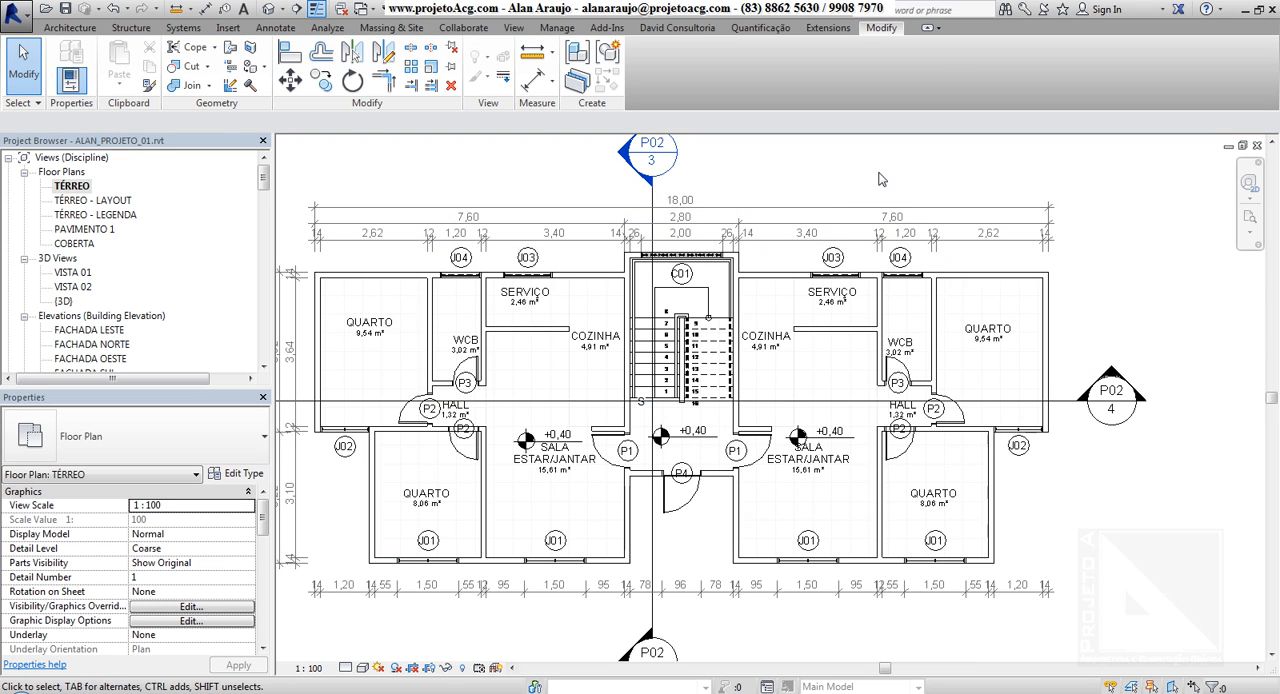
Make a crossing selection over the dimension strings and exterior wall above the right SERVIÇO, and view the loadable selection sets without loading one
drag(879, 172, 764, 284)
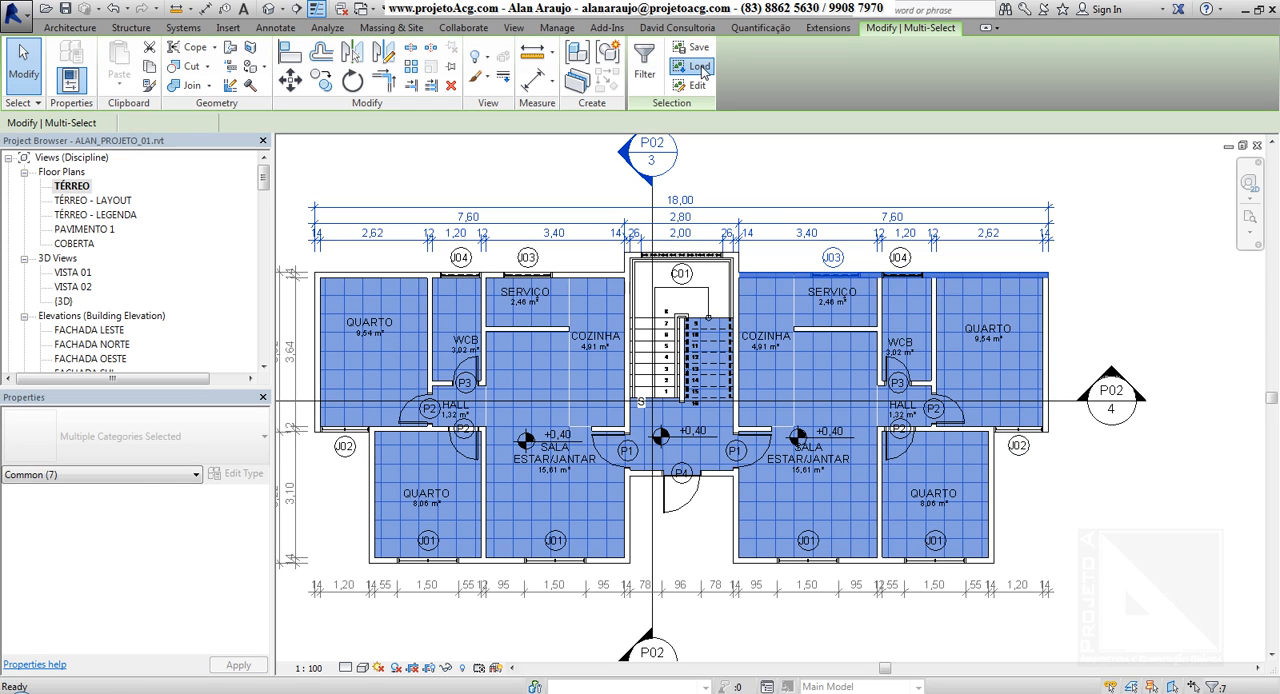
click(695, 67)
click(558, 256)
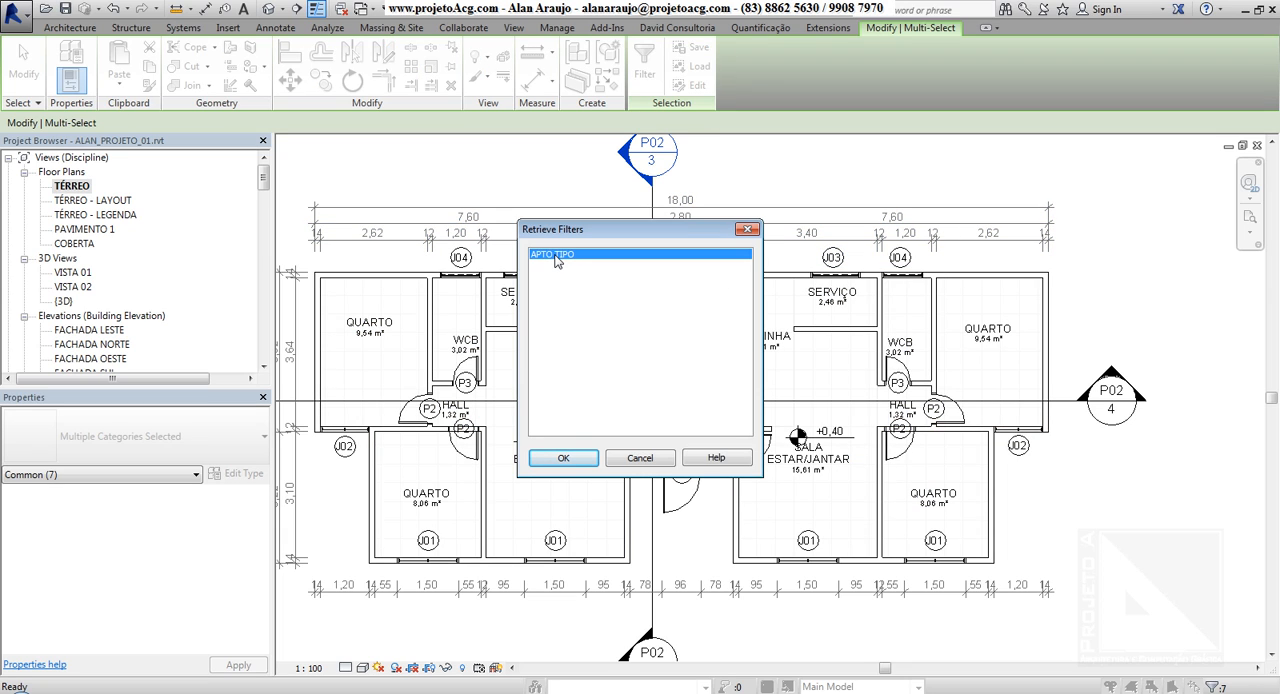
click(639, 458)
Open the APTO TIPO selection set in editing mode, finish without changing its elements, and close the filter list
click(692, 85)
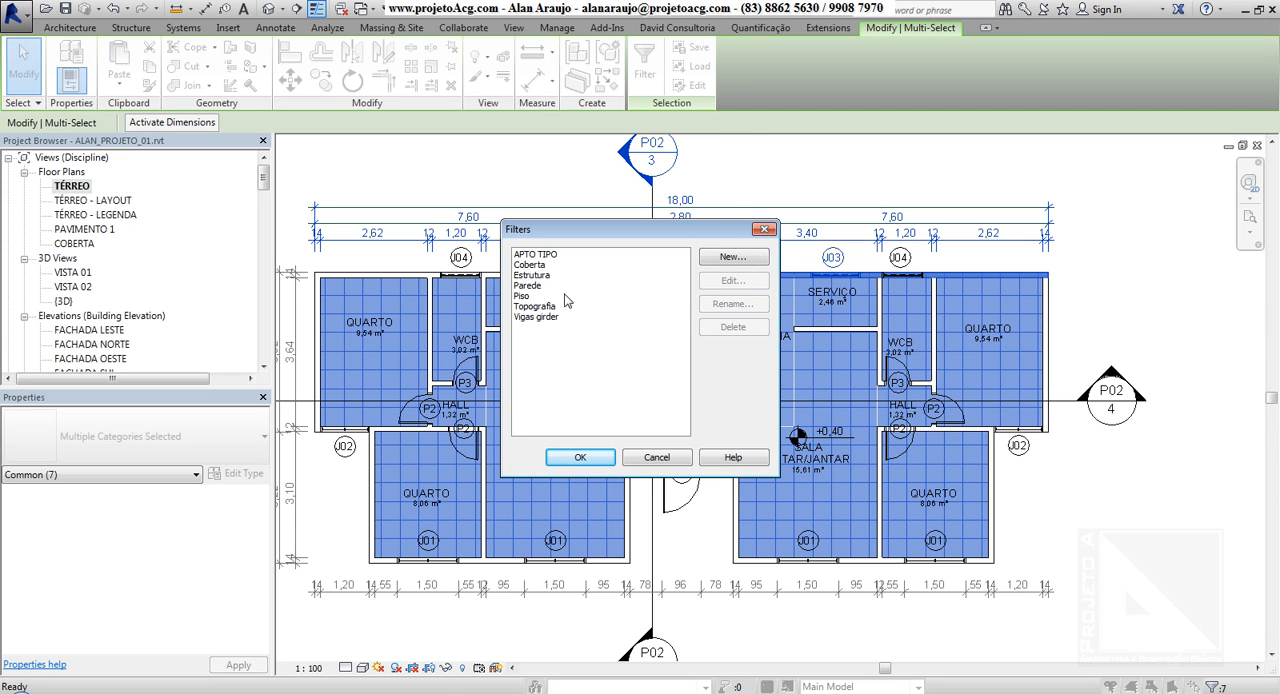
click(540, 255)
click(738, 281)
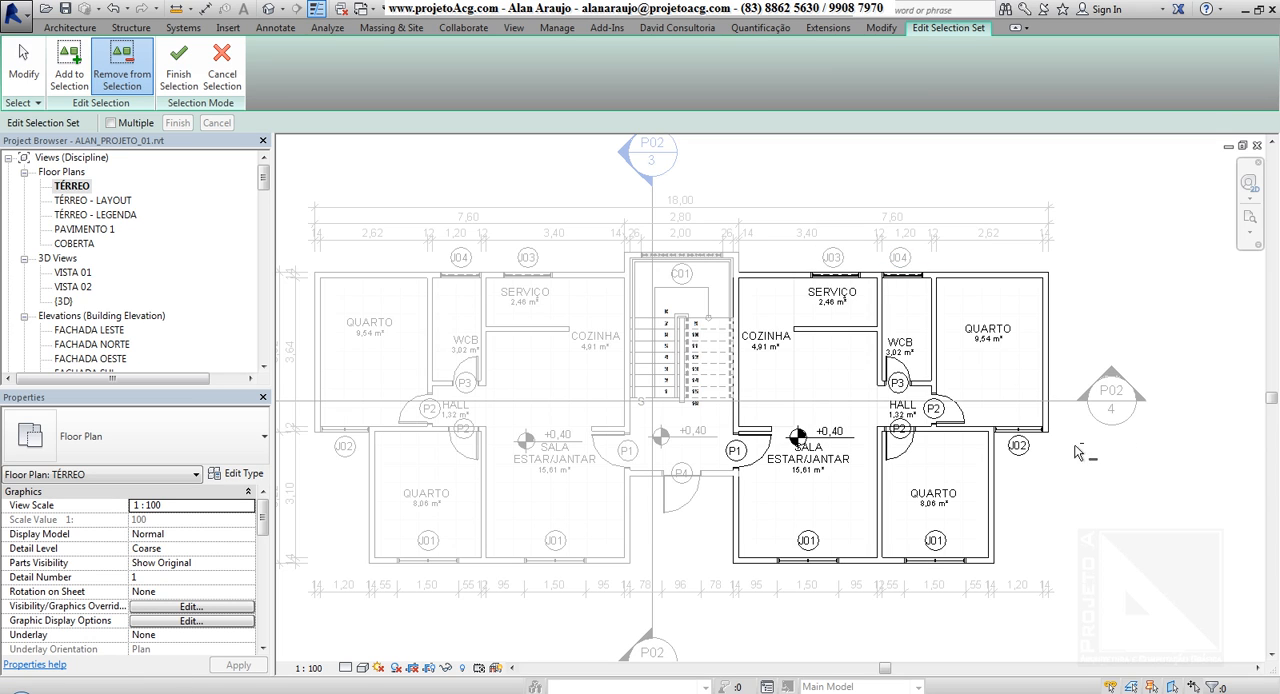
click(179, 62)
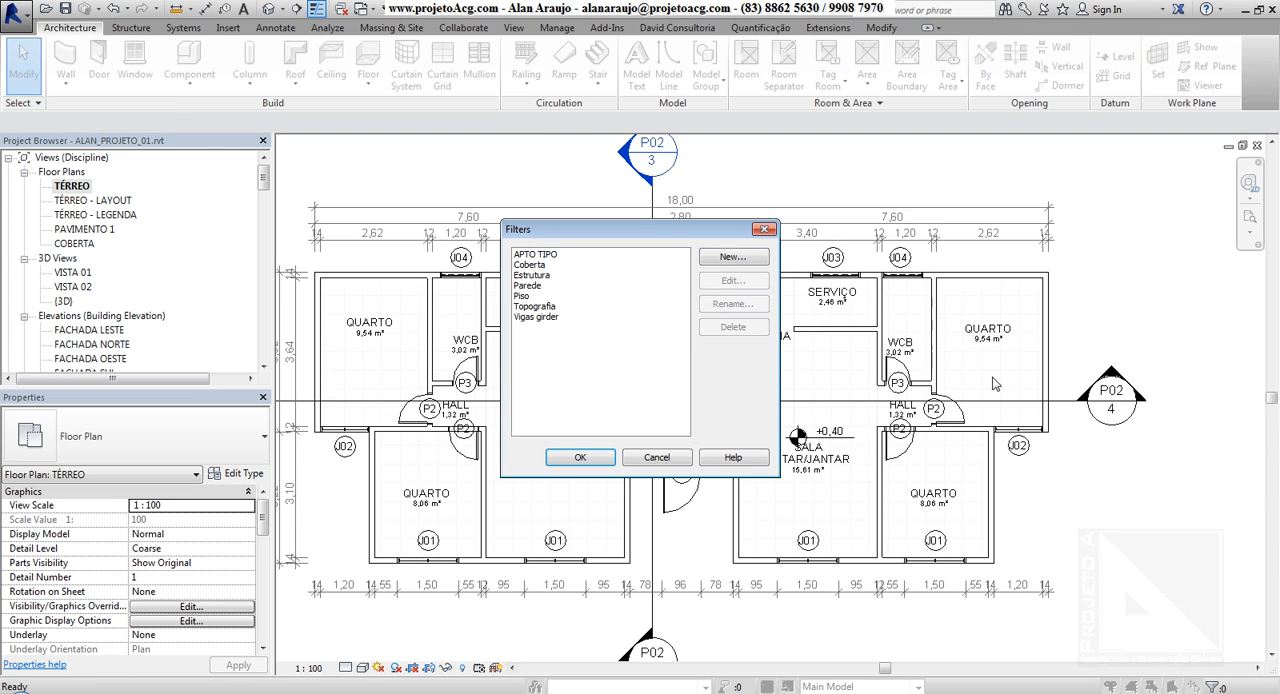
click(543, 254)
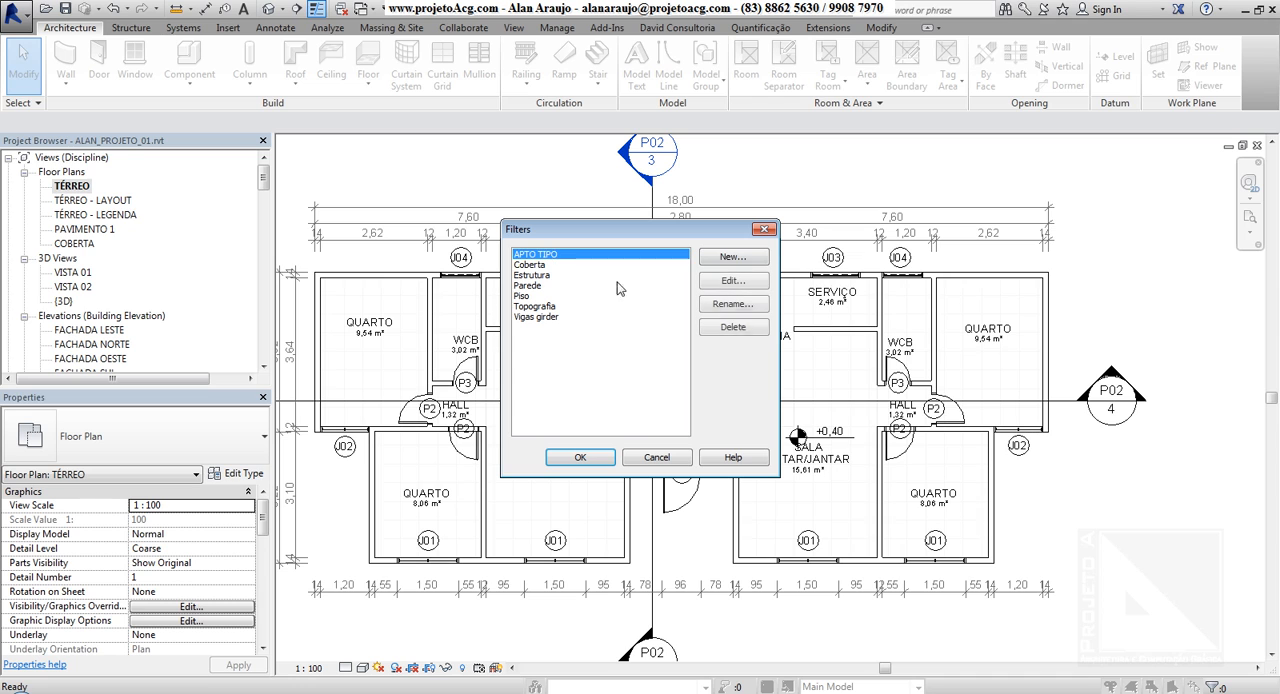
click(598, 458)
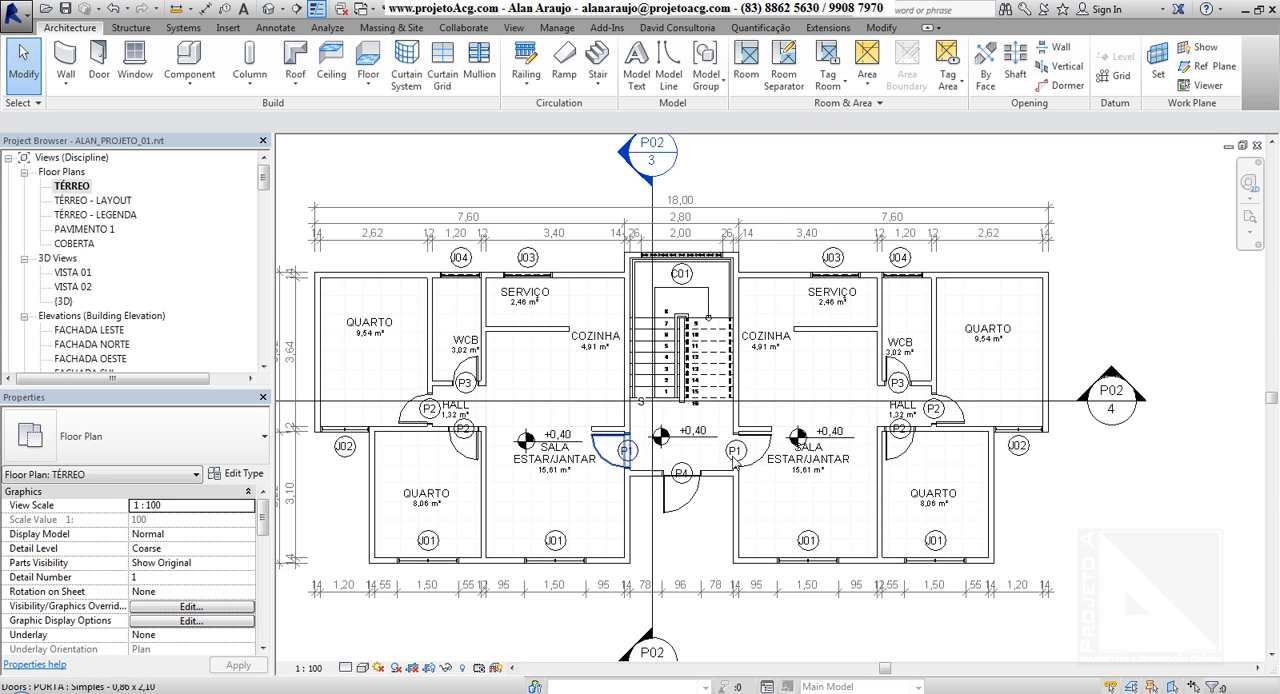
Select the dimension strings above the plan with a crossing window, load the APTO TIPO set into the selection, and clear everything
click(877, 29)
drag(882, 159, 803, 257)
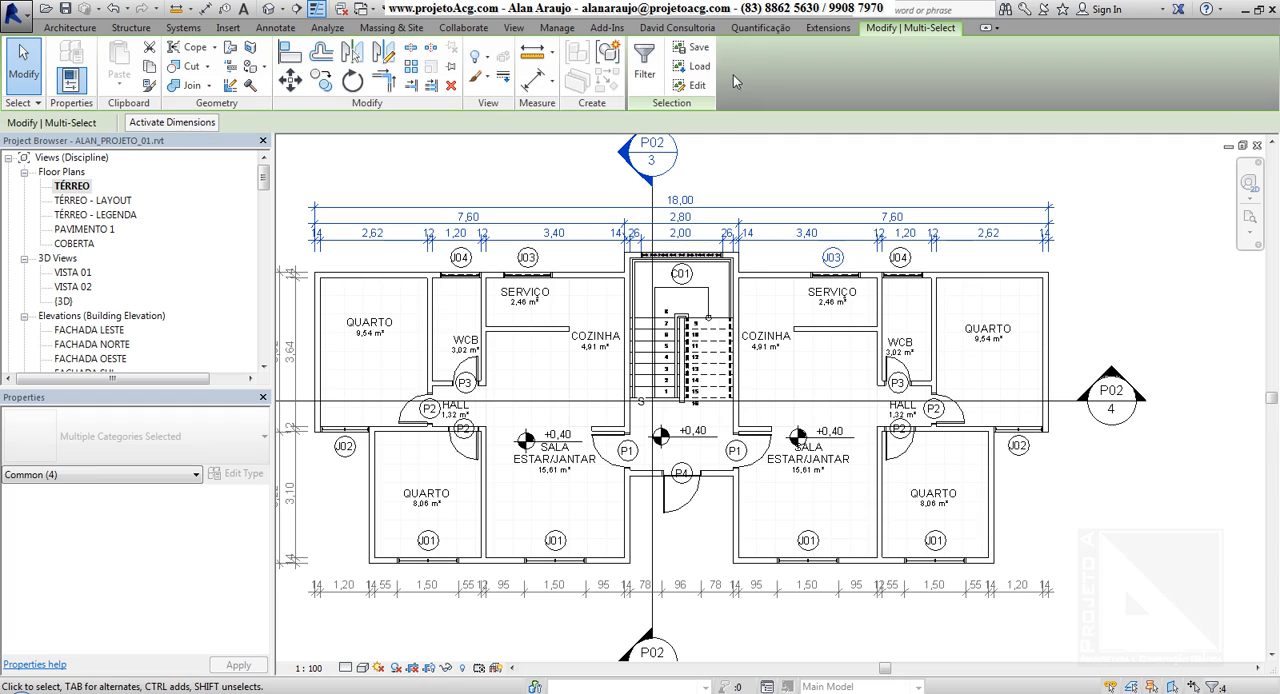
click(697, 68)
click(594, 256)
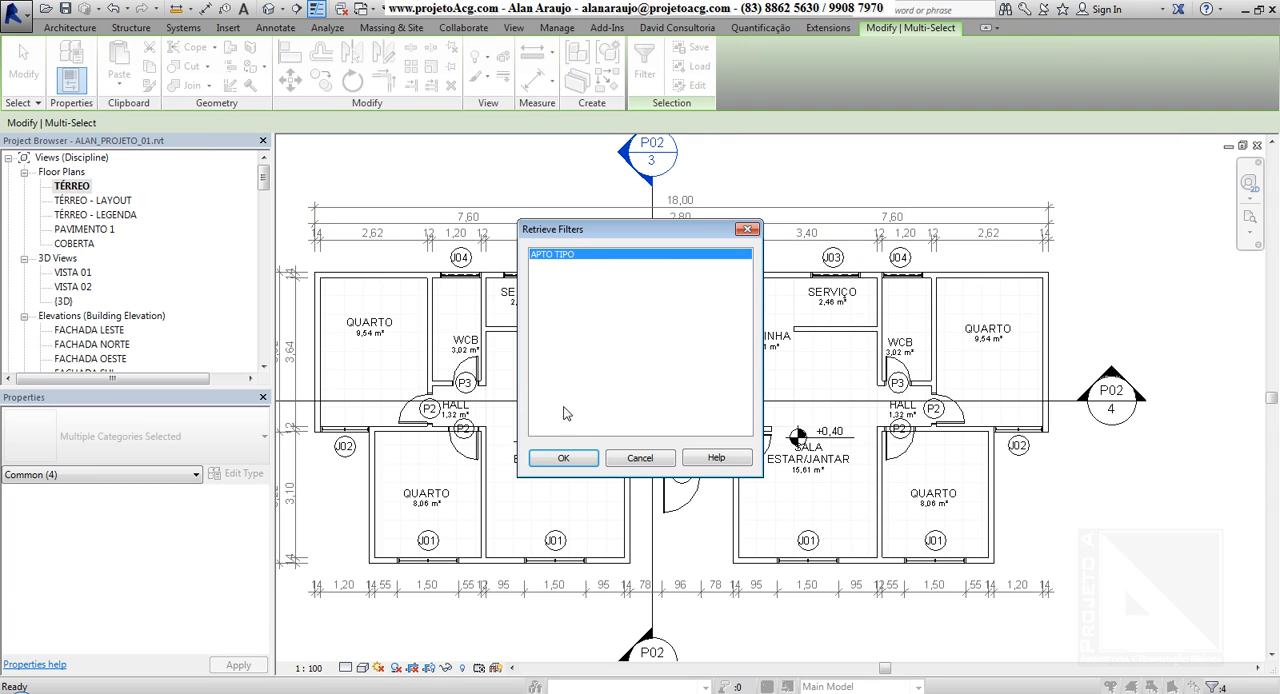
click(563, 459)
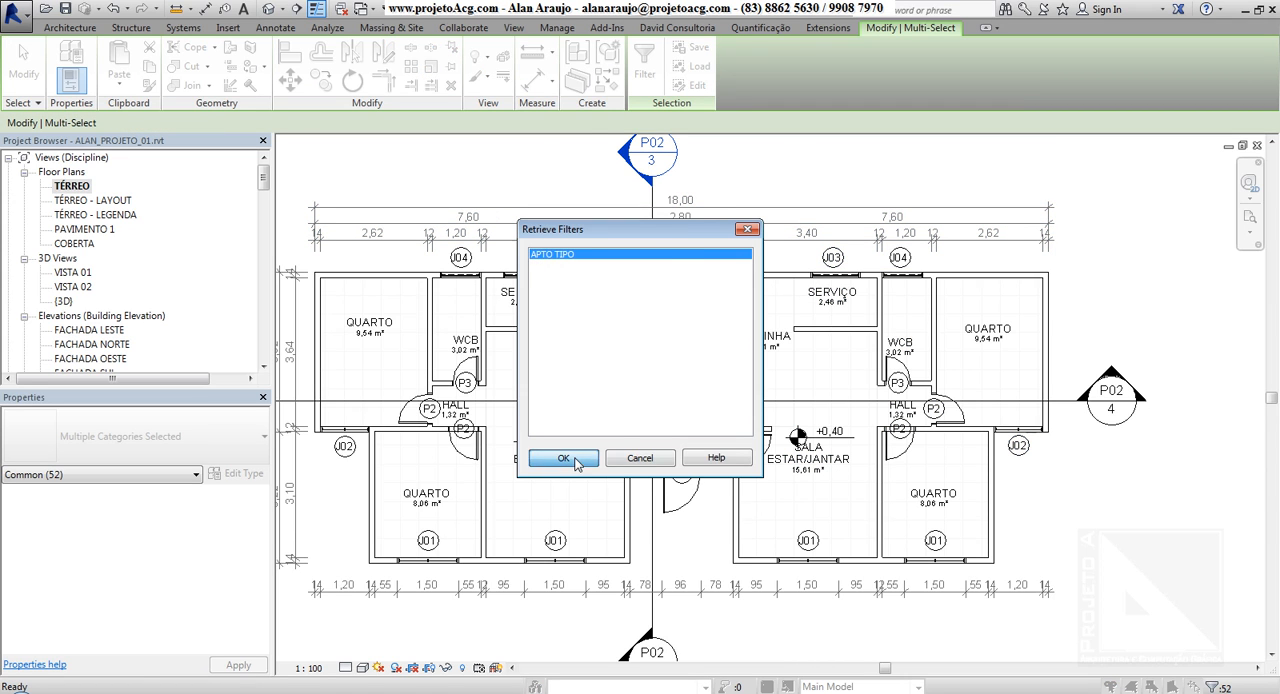
click(564, 459)
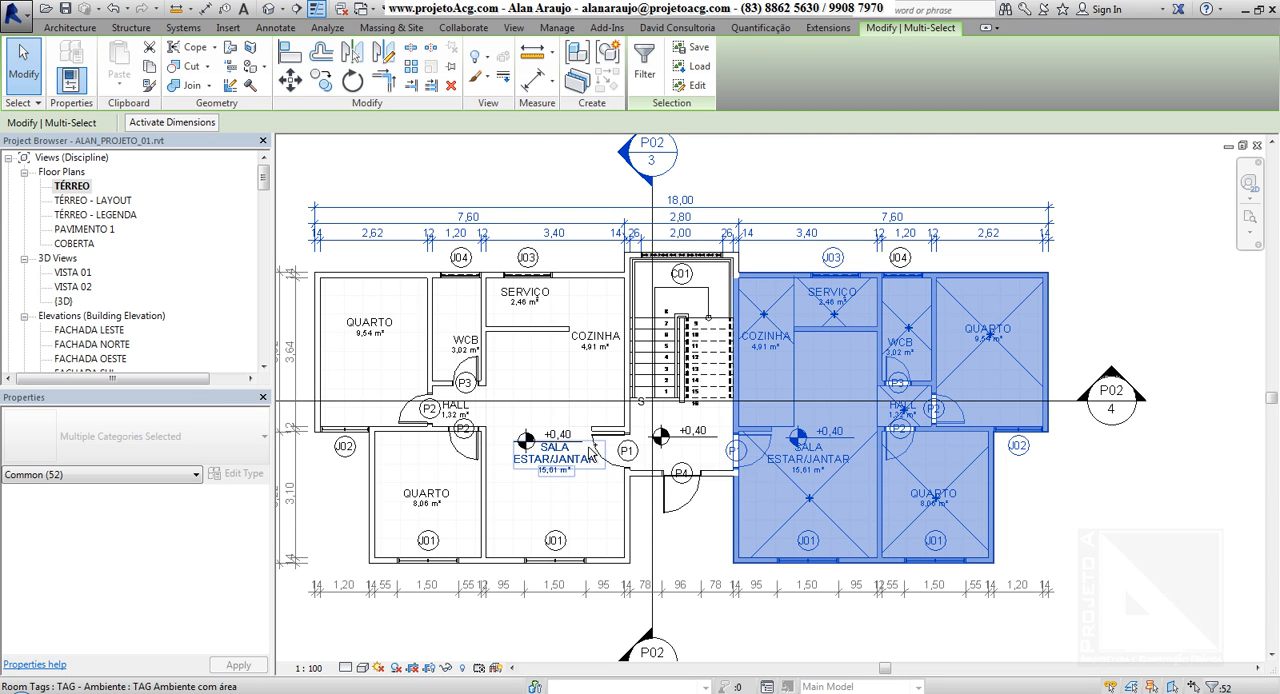
click(571, 189)
Select the left-hand apartment's upper and left exterior walls, the lower QUARTO's outer wall, and the interior wall above that room
middle_drag(370, 282, 460, 277)
click(460, 270)
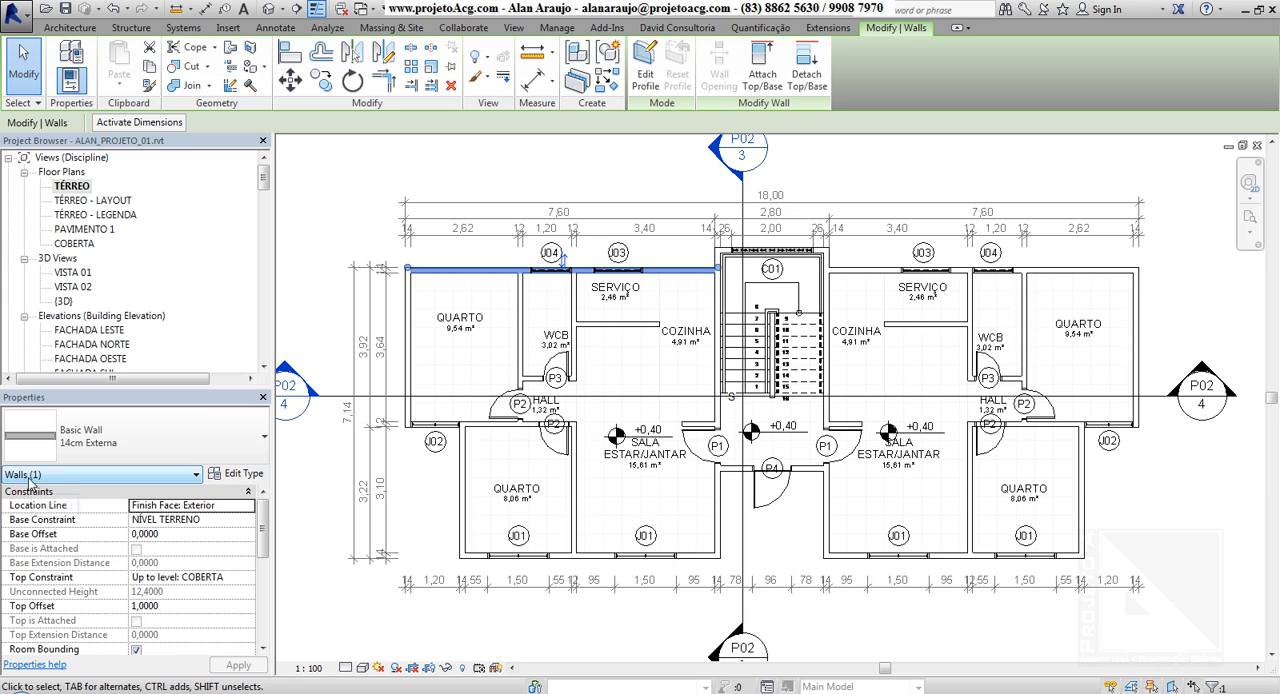
ctrl+click(412, 328)
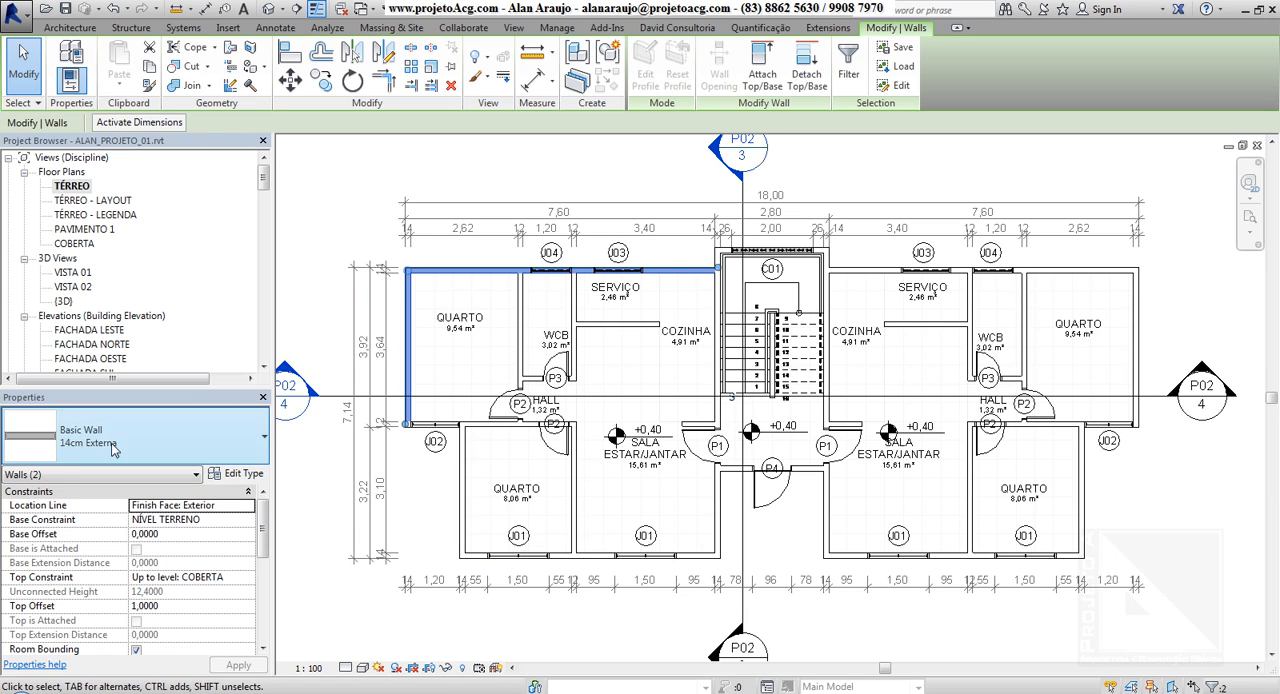
ctrl+click(462, 472)
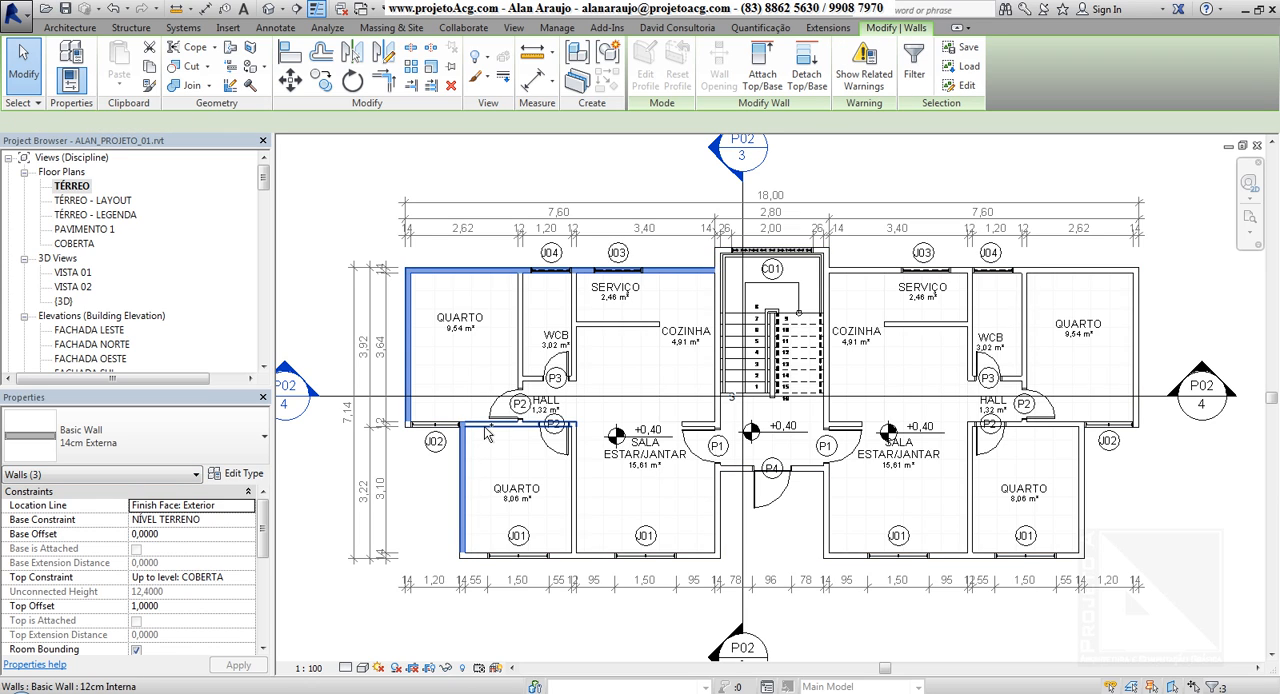
ctrl+click(502, 430)
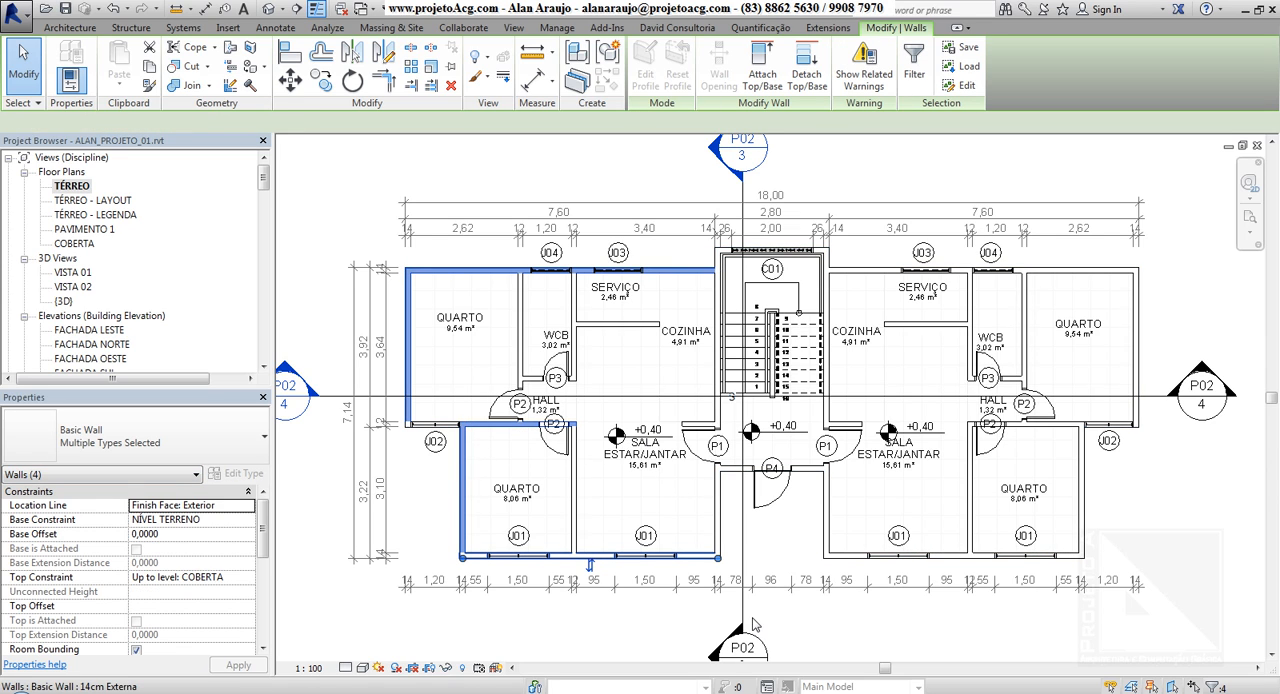
Select all instances of the 14cm Externa wall type, and clear the selection
key(s)
key(a)
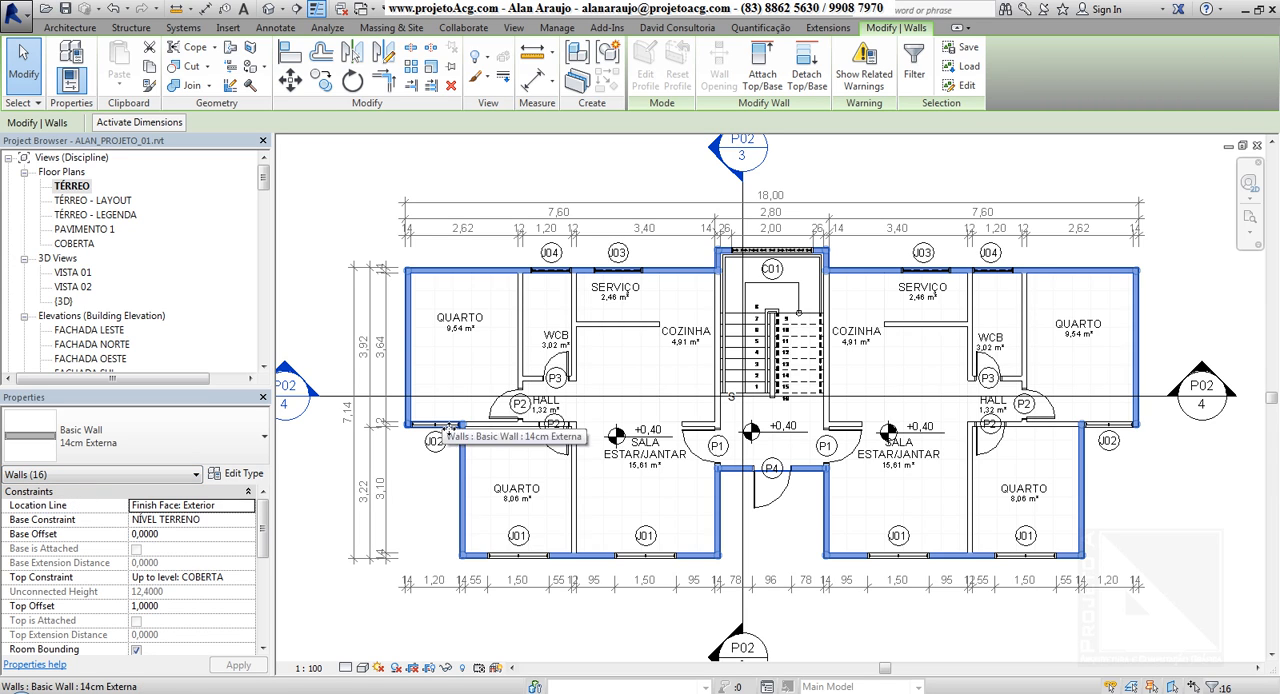
click(360, 200)
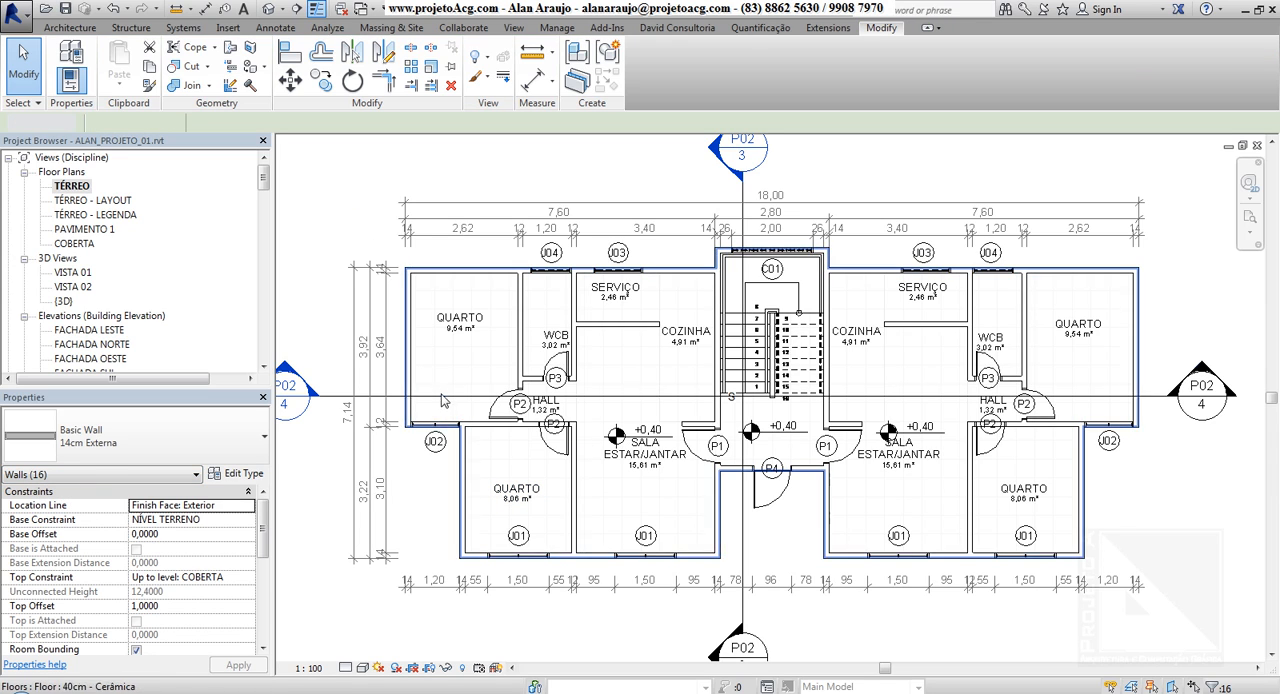
Select the 40cm - Cerâmica floor alone, clear it, and select the floor together with the upper exterior wall of the left-hand apartment
click(520, 383)
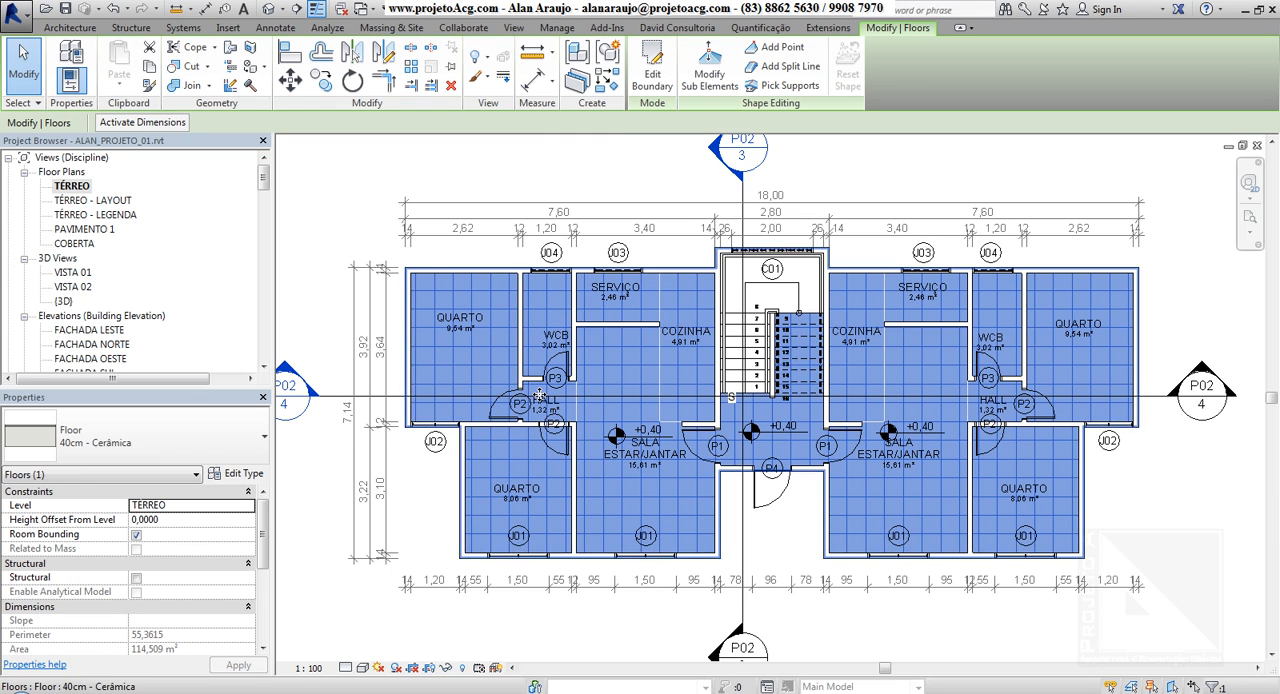
click(282, 172)
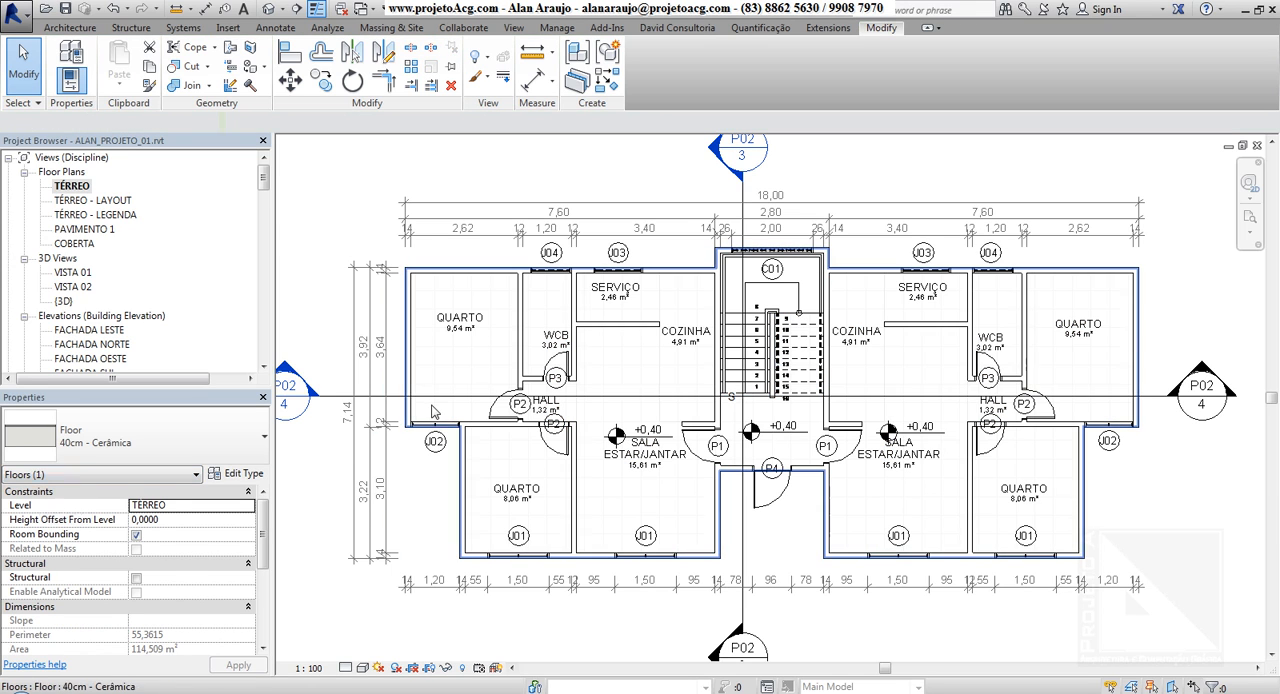
click(441, 333)
ctrl+click(548, 405)
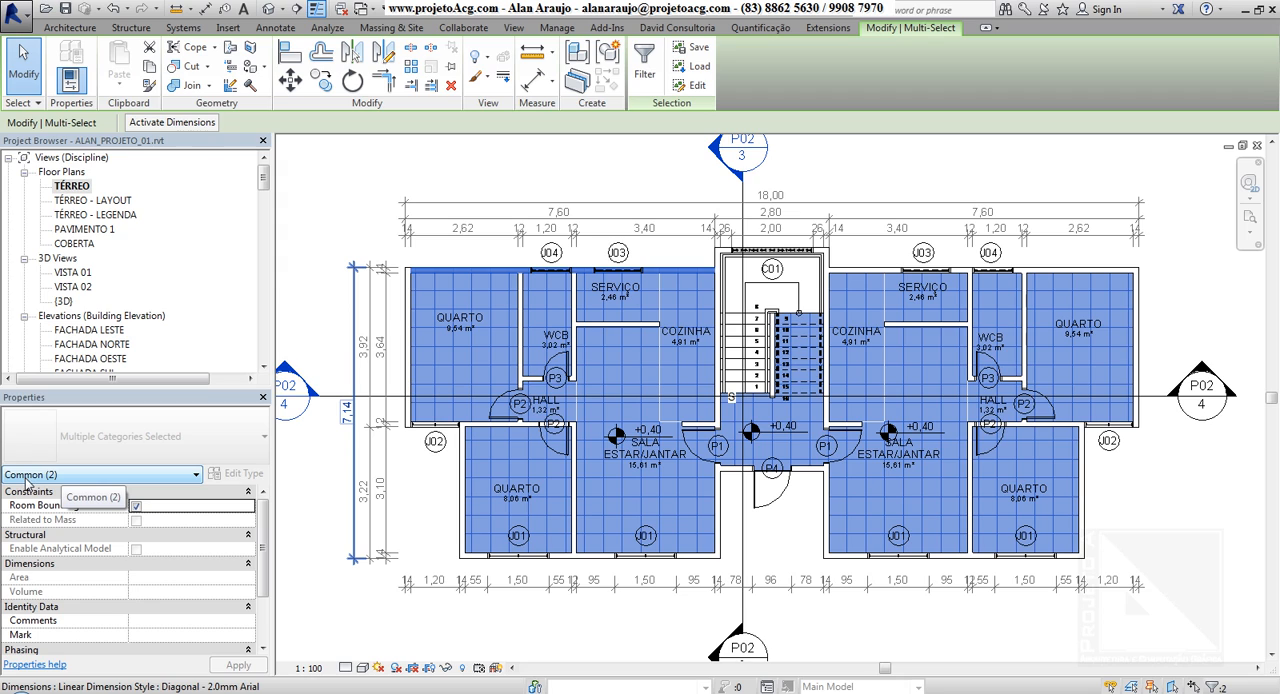
Examine the selected elements' properties by category: Walls, Floors, and the Common properties of both
click(28, 475)
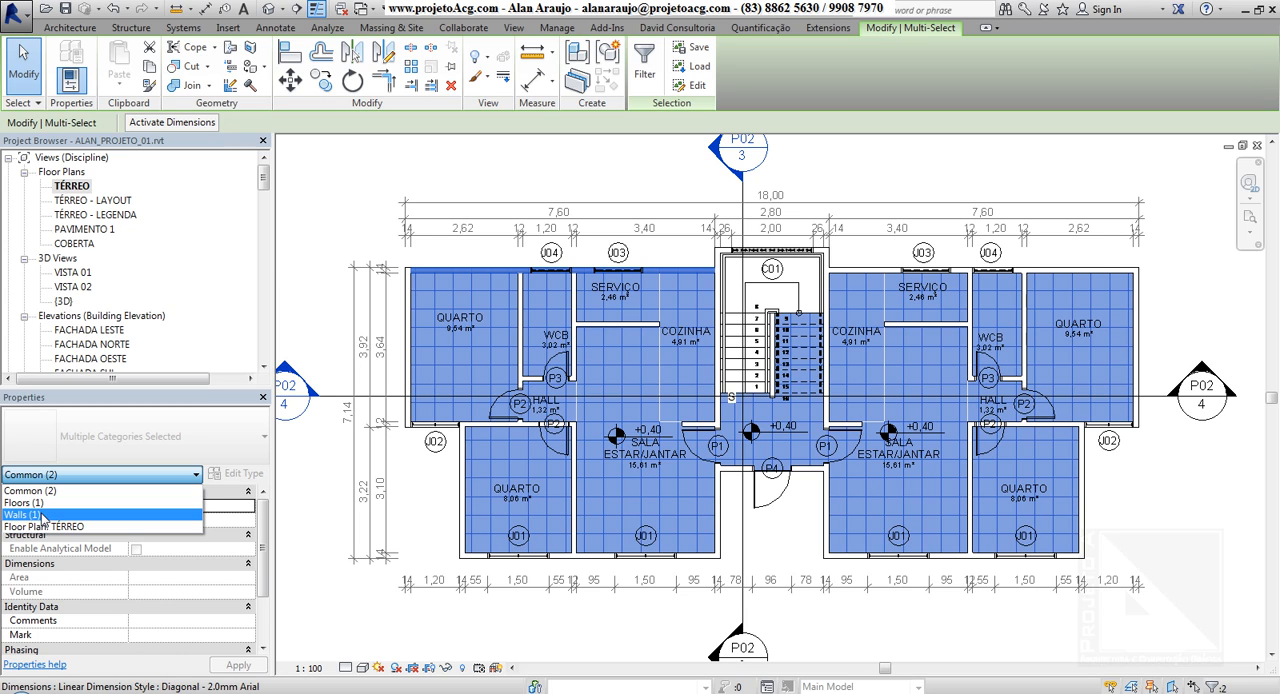
click(43, 516)
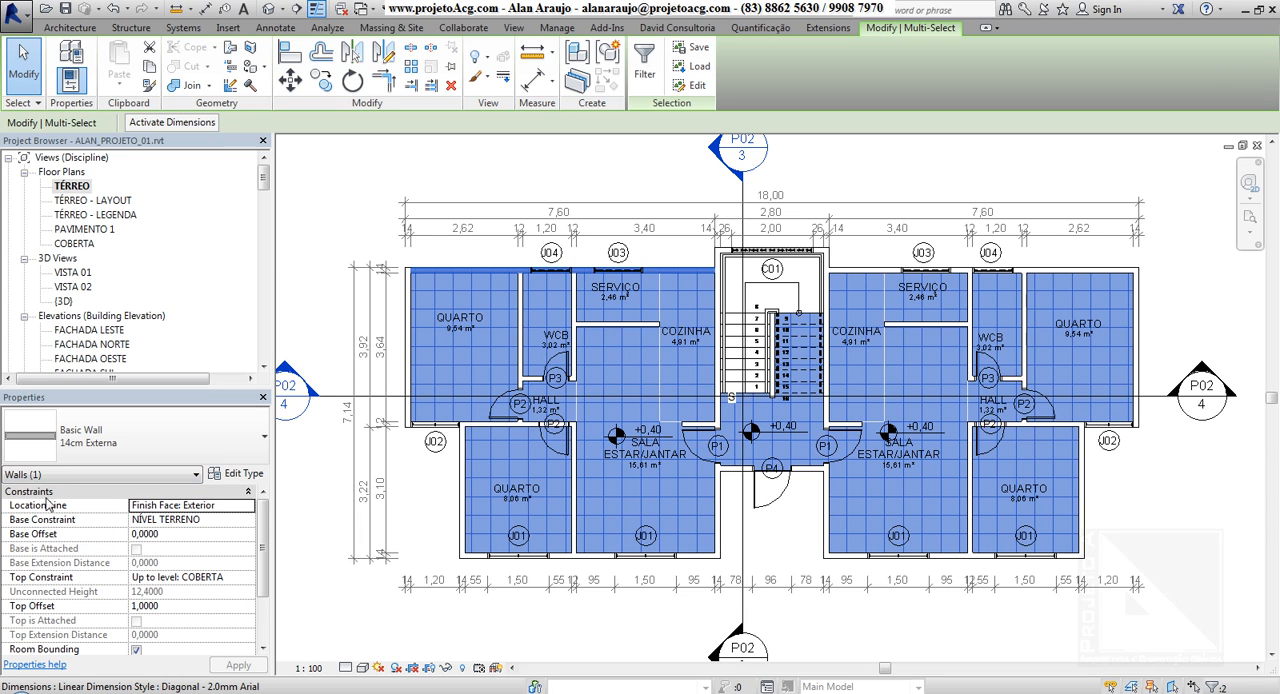
click(85, 476)
click(39, 504)
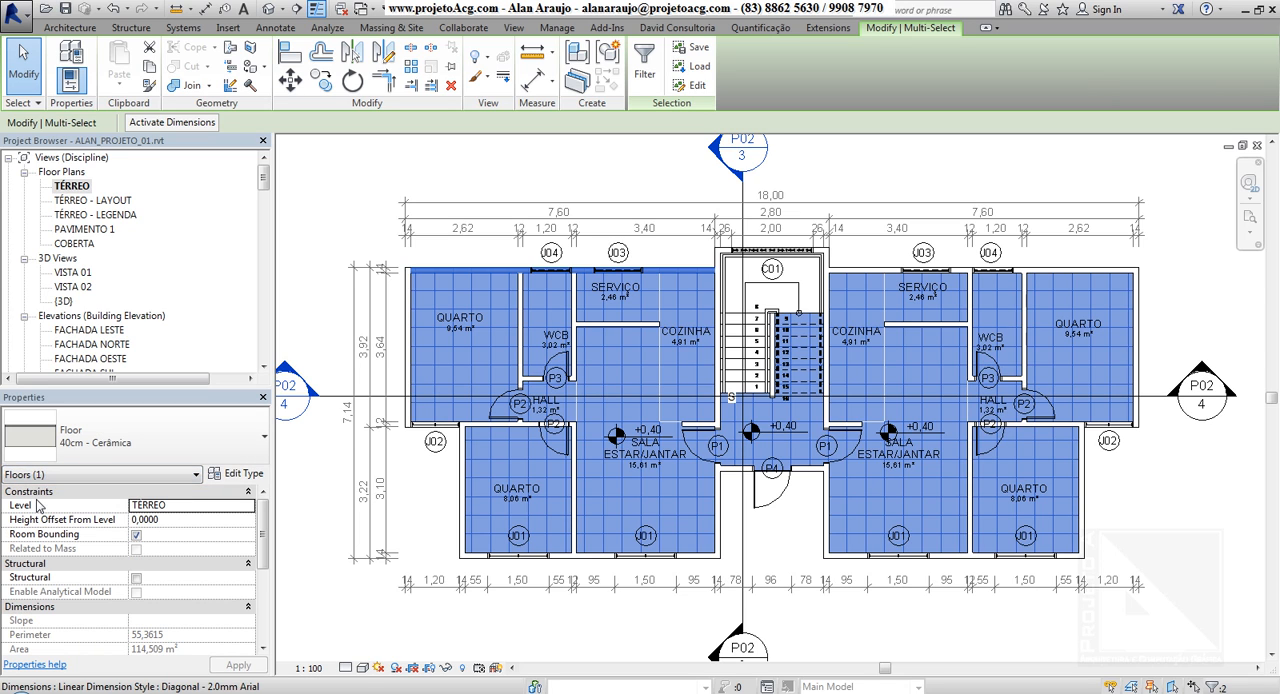
click(58, 477)
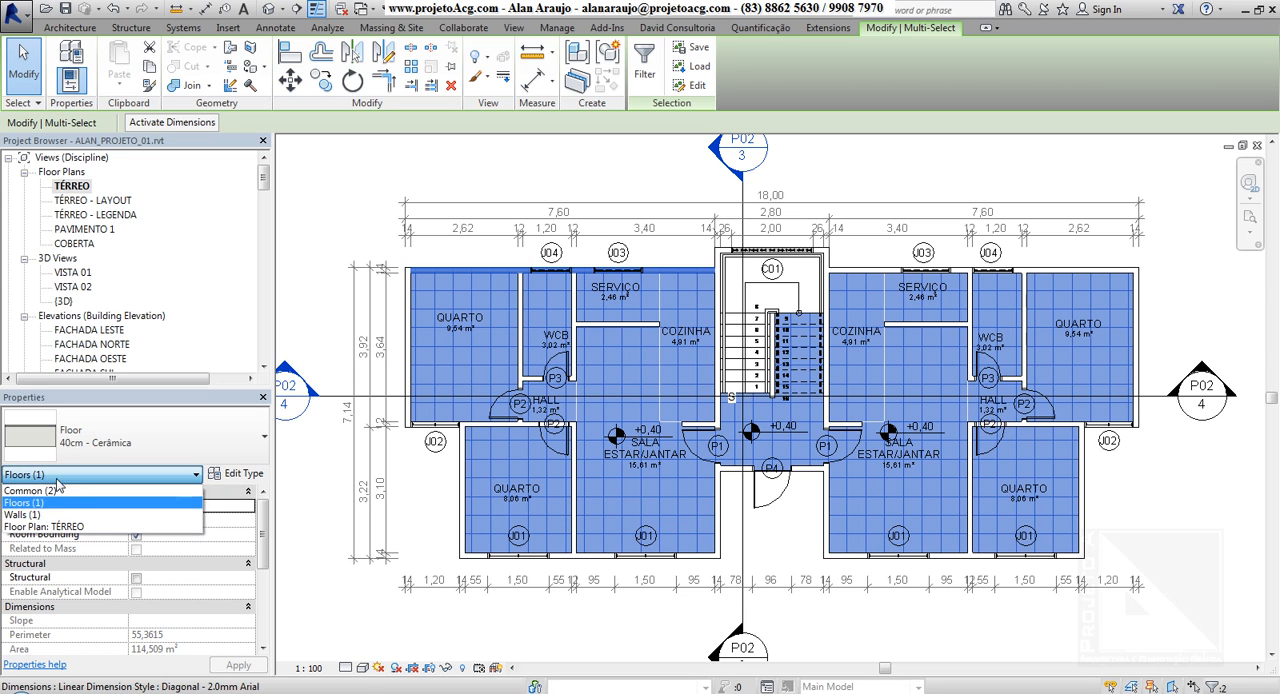
click(50, 489)
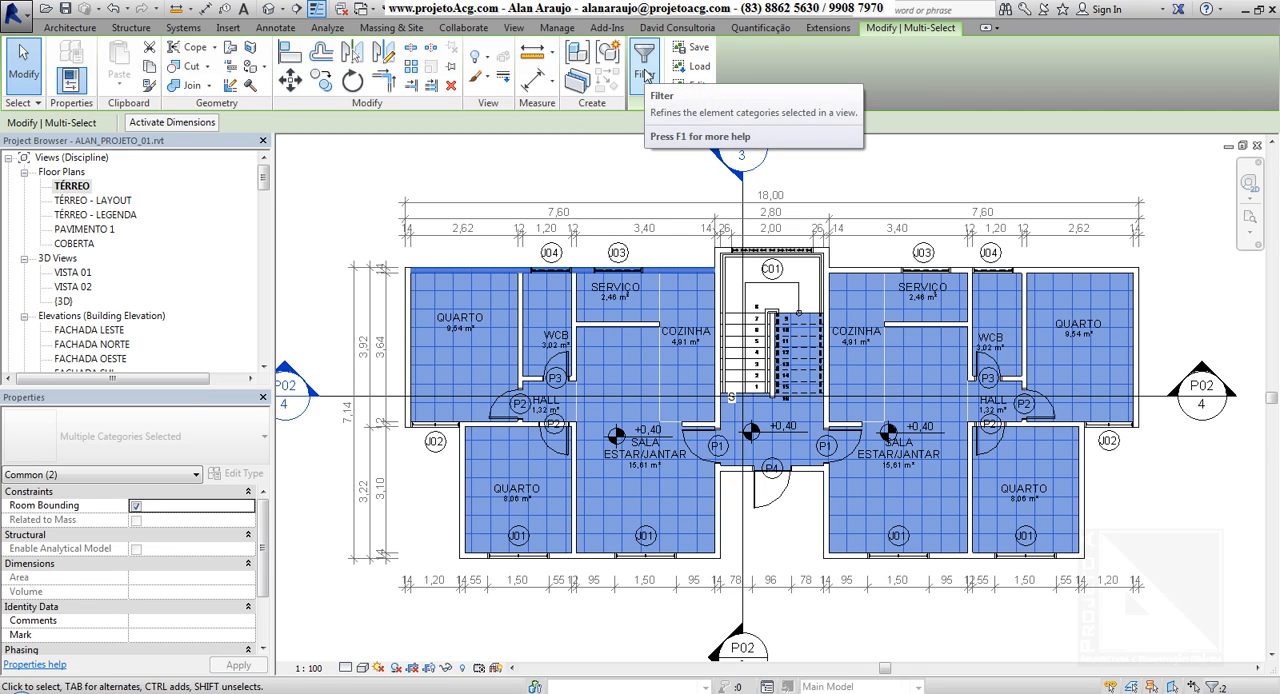
Replace the selection with a crossing window over the left-hand apartment and its dimensions, and examine the element categories in the selection Filter
click(605, 176)
drag(667, 168, 326, 598)
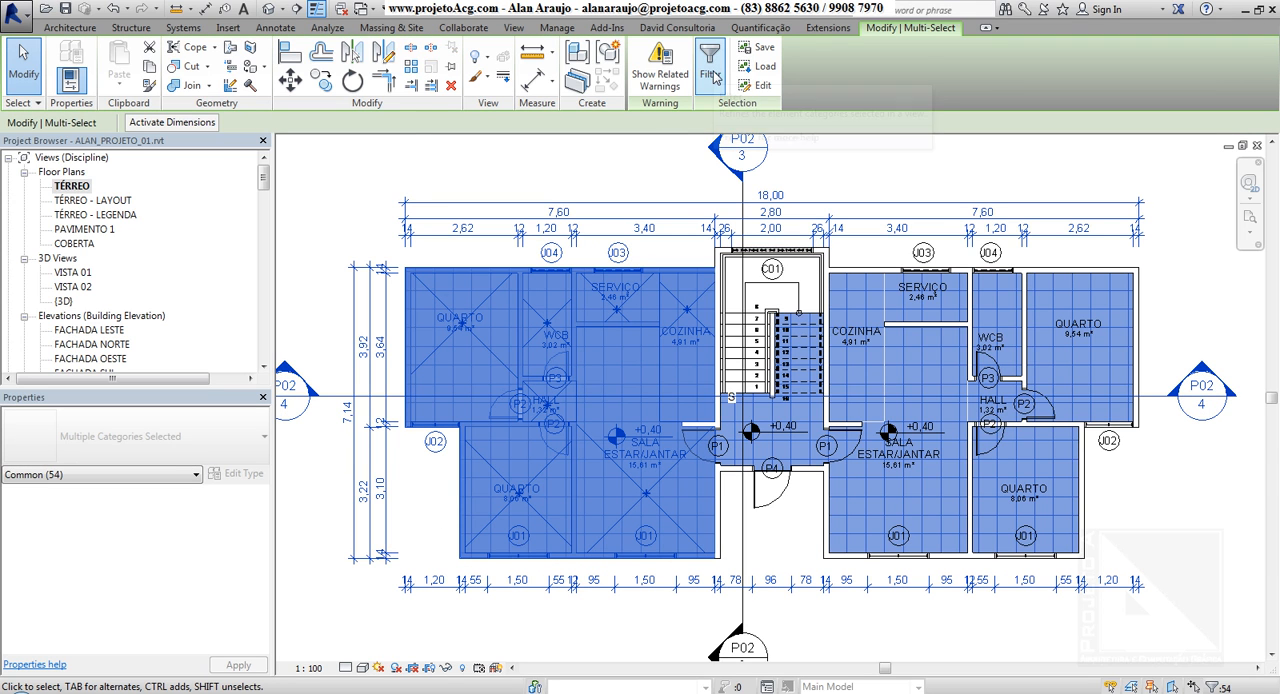
click(712, 75)
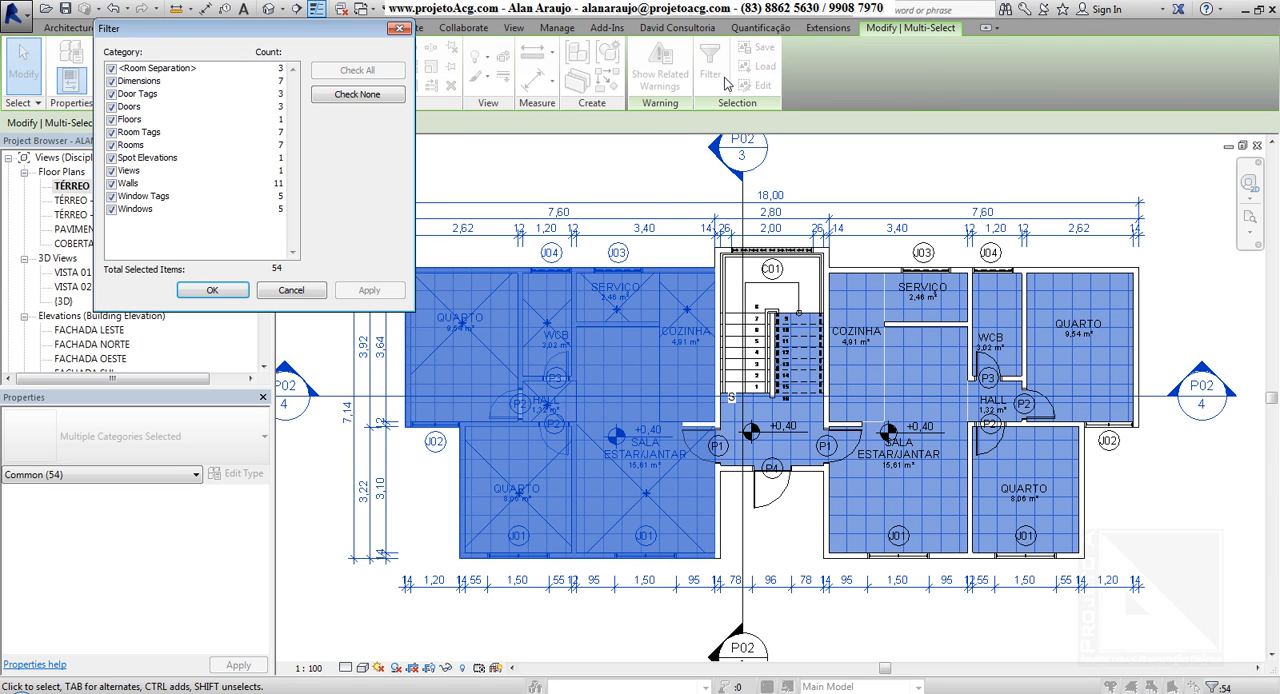
click(166, 72)
drag(158, 74, 148, 228)
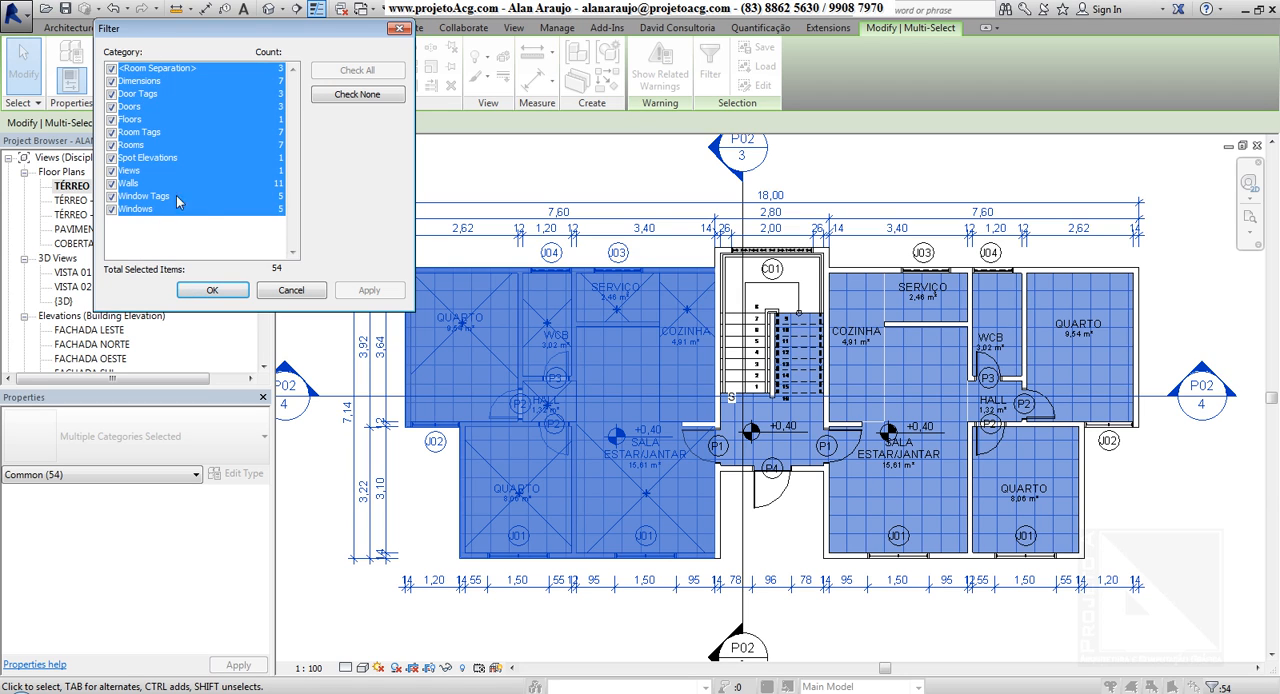
click(204, 96)
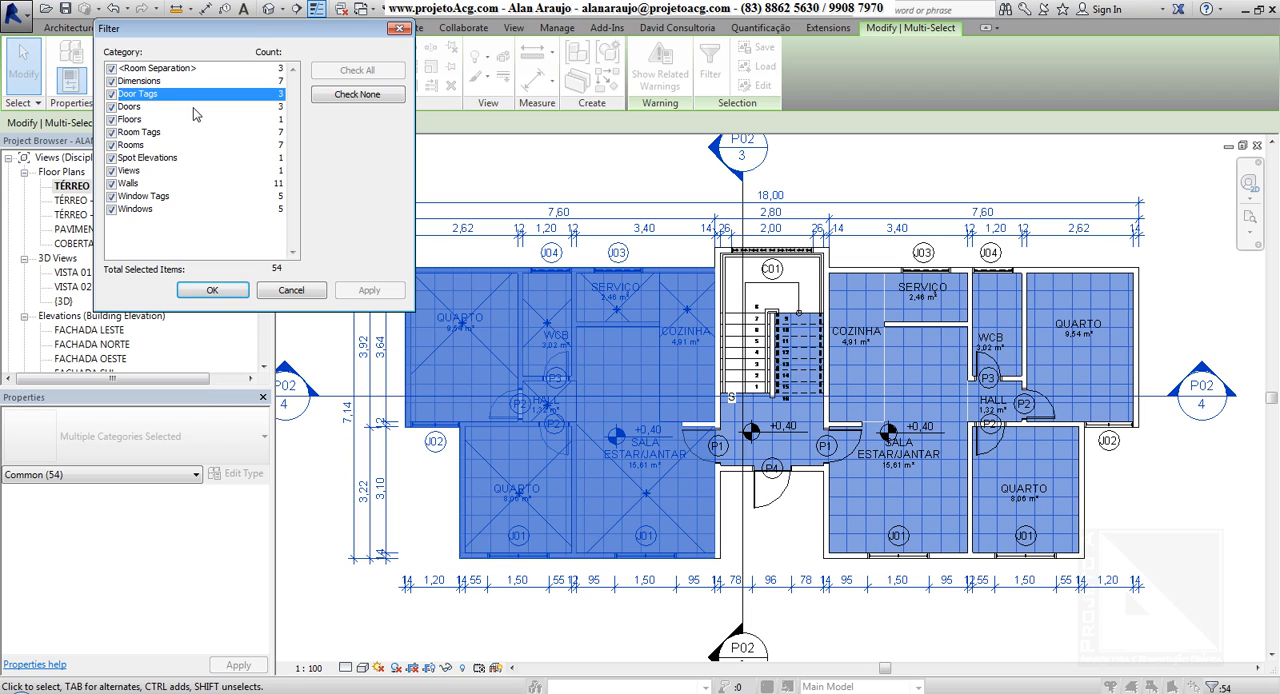
click(137, 107)
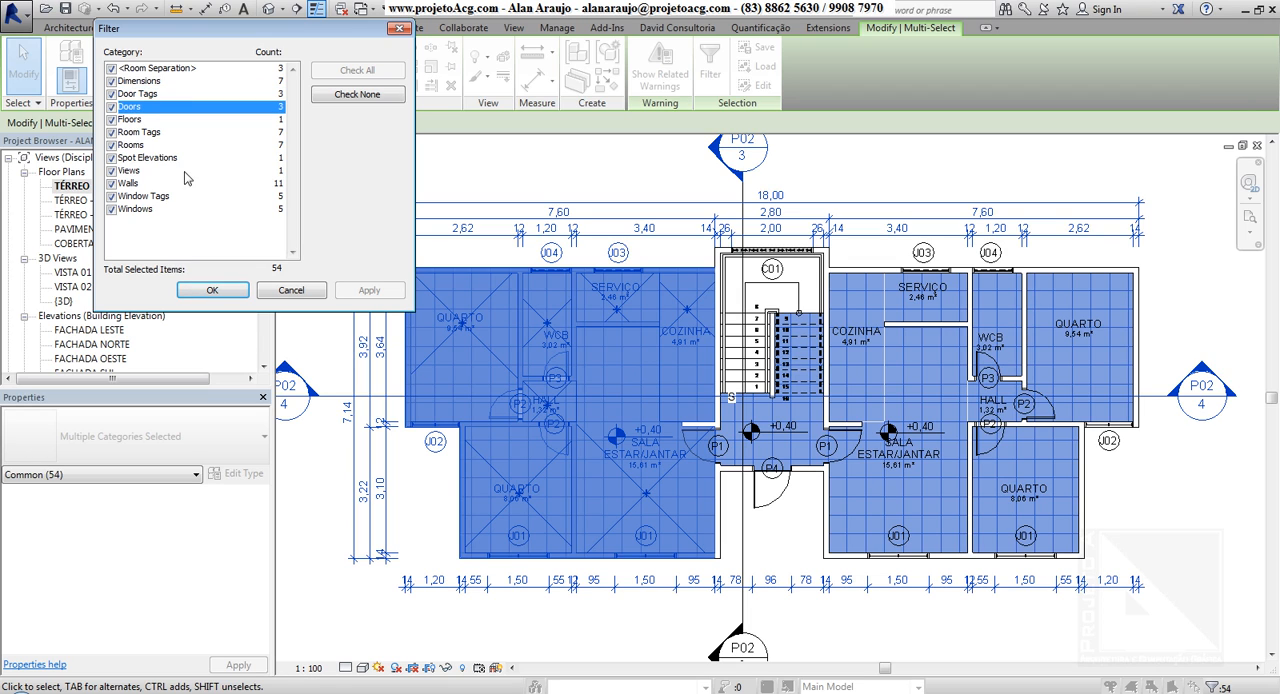
Filter the crossing-window selection down to the Doors and Windows categories only
click(348, 95)
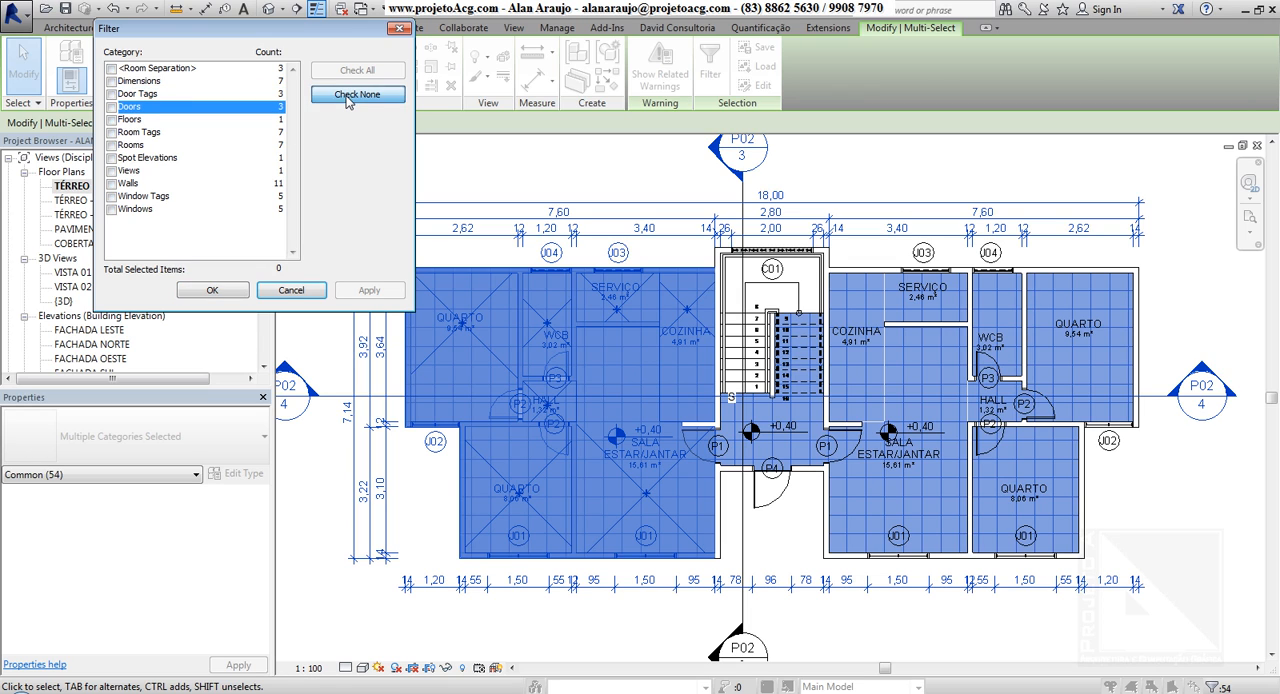
click(356, 74)
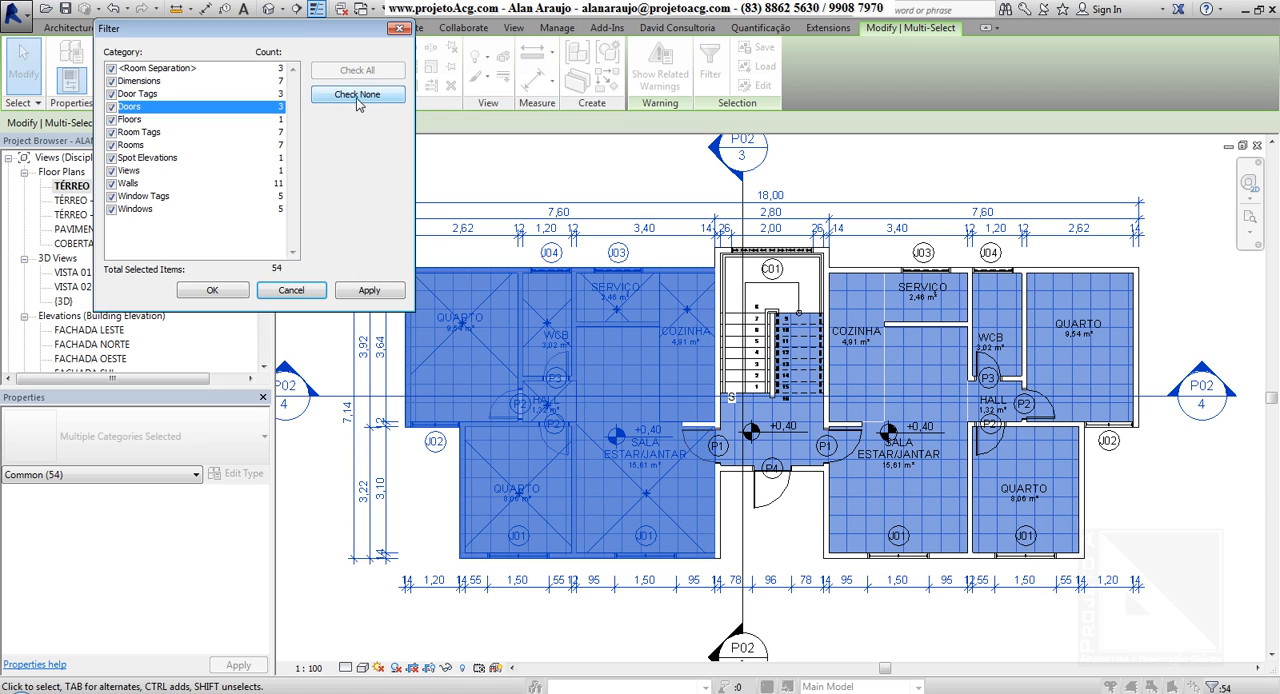
click(358, 99)
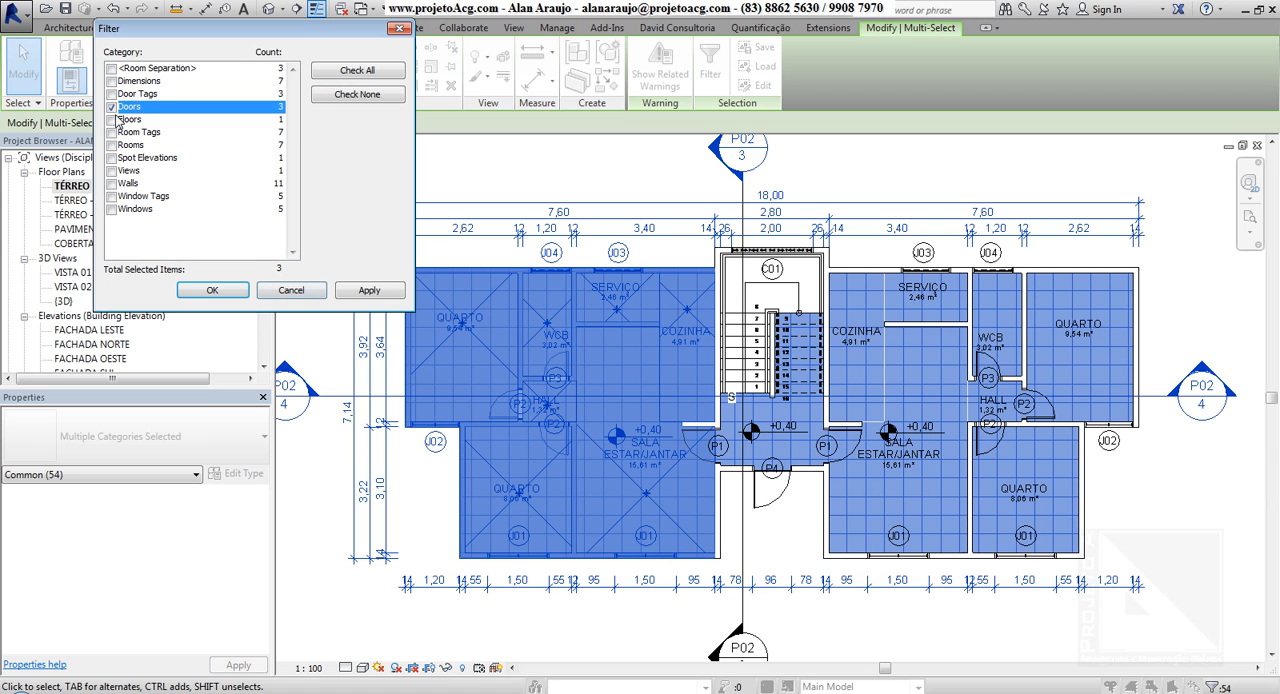
click(112, 210)
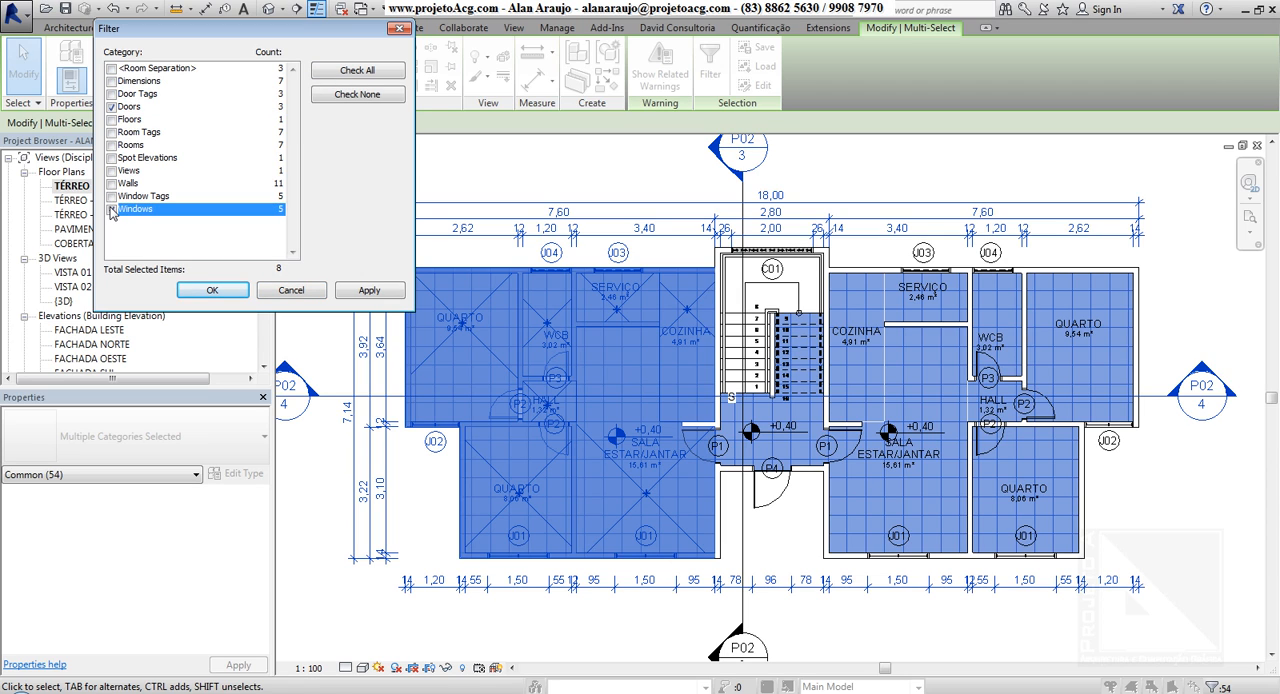
click(209, 107)
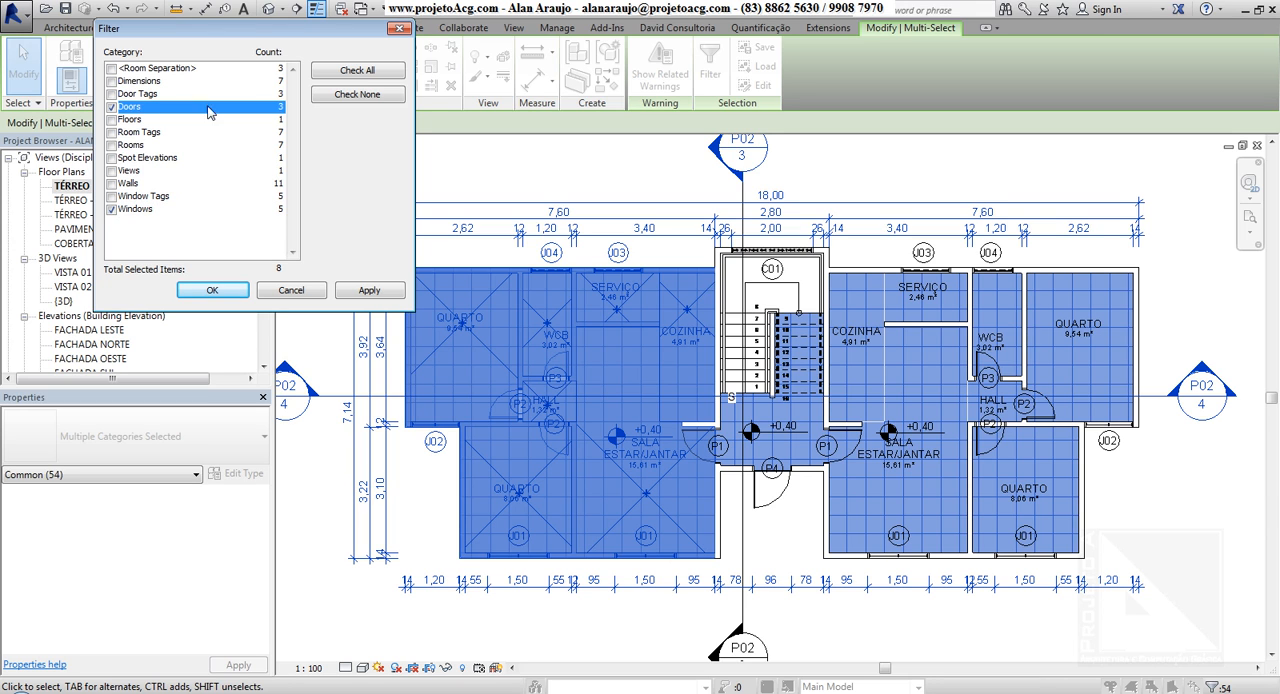
click(156, 211)
click(211, 291)
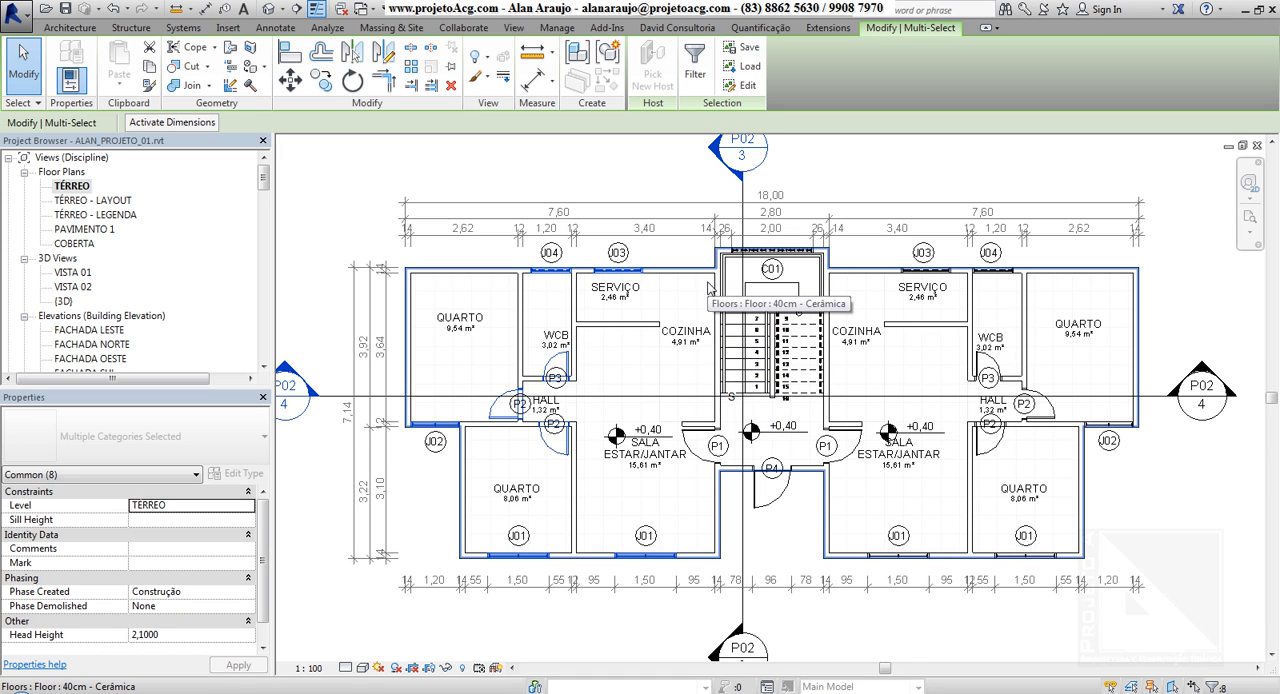
Open the default 3D view, return to the TÉRREO floor plan, and tile all open views
click(268, 10)
shift+middle_drag(586, 351, 913, 456)
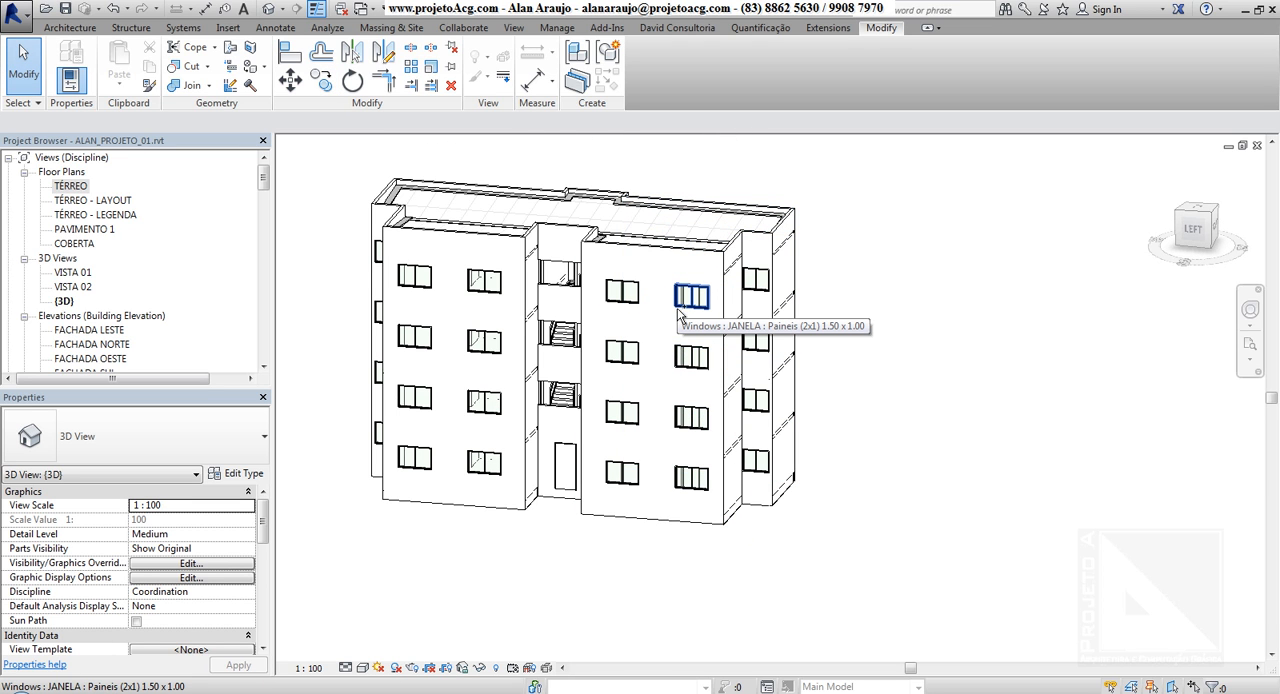
double_click(66, 188)
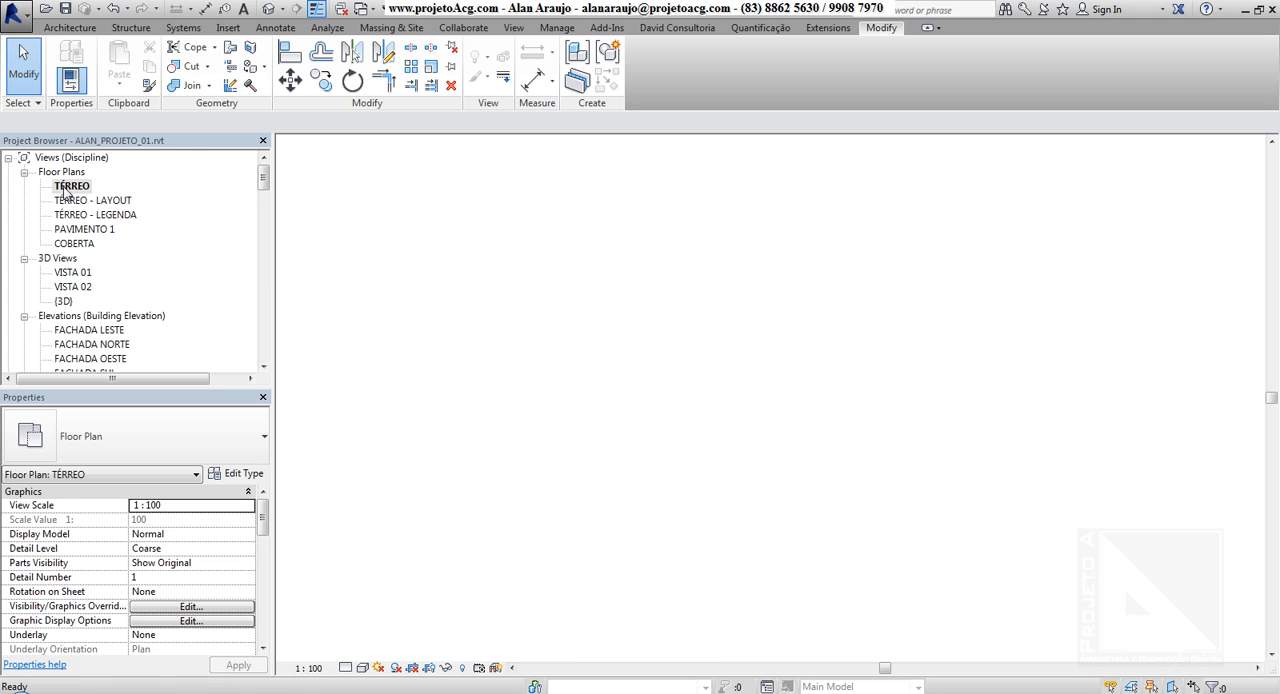
click(514, 28)
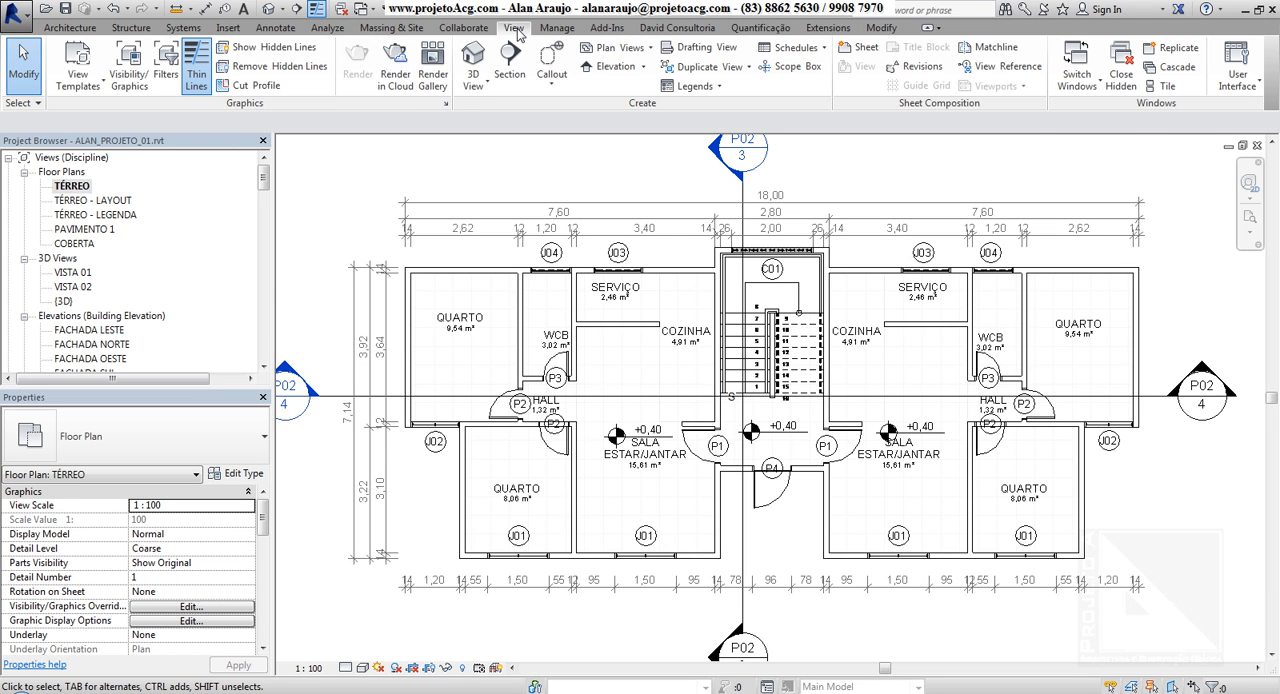
click(1167, 87)
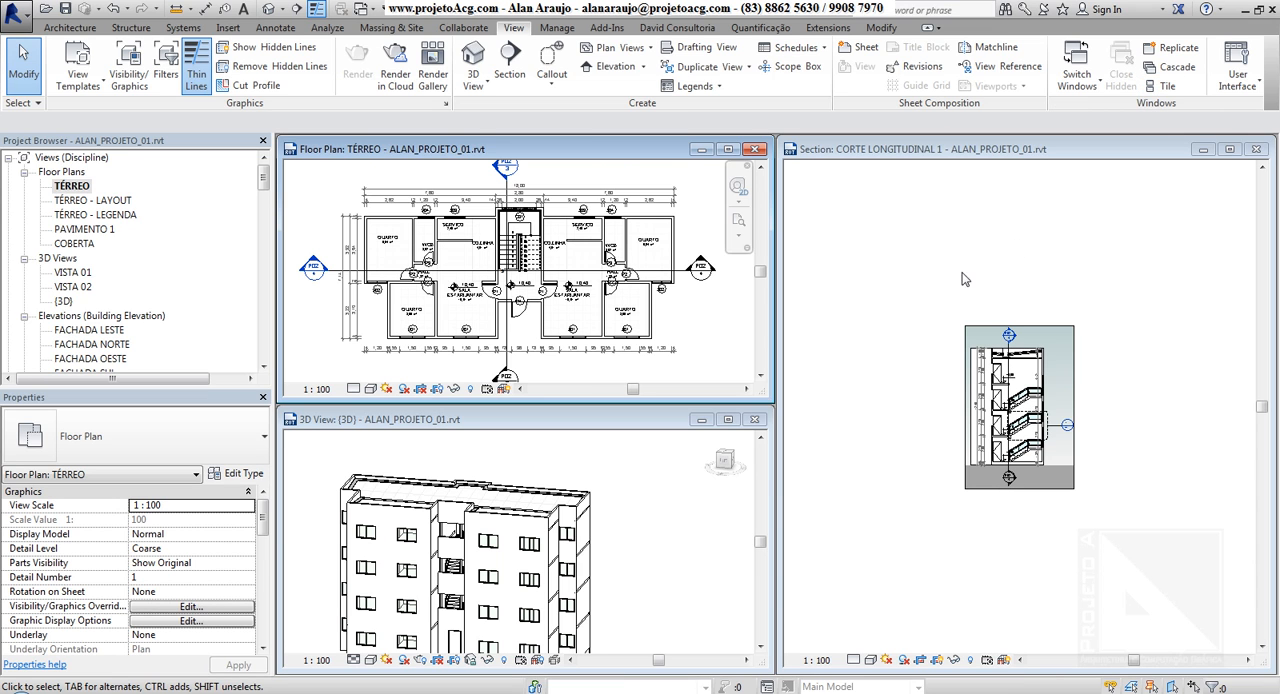
Close the CORTE LONGITUDINAL 1 section and tile the TÉRREO plan and 3D view side by side
click(901, 274)
middle_drag(906, 354, 967, 320)
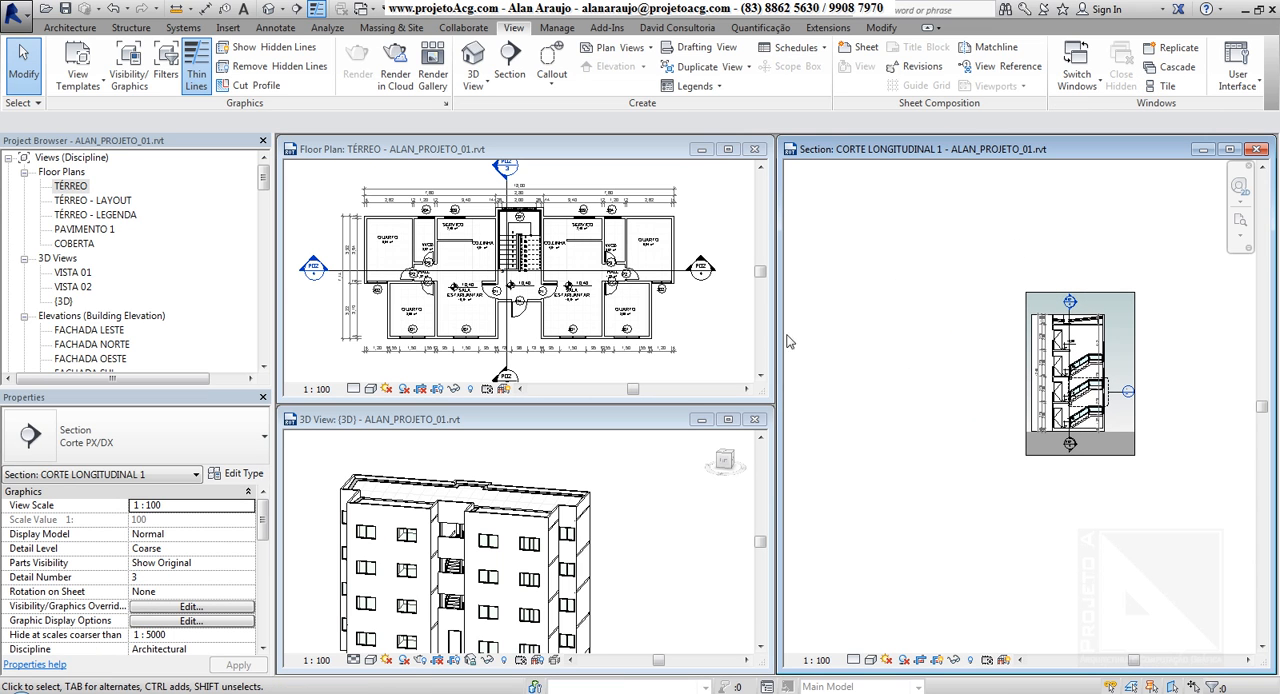
click(1257, 149)
click(1167, 87)
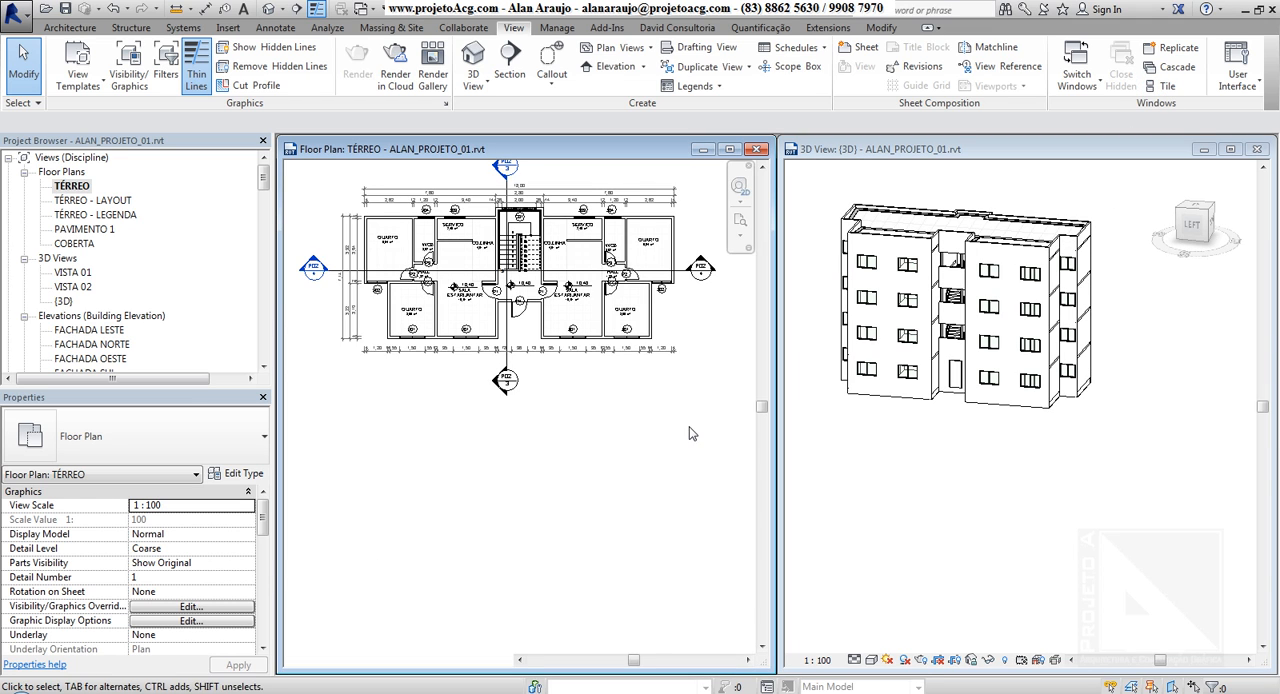
In the 3D view, select the right-hand block's side exterior wall and replace it with the block's front exterior wall
click(652, 305)
middle_drag(672, 428, 655, 504)
click(1003, 256)
click(1005, 257)
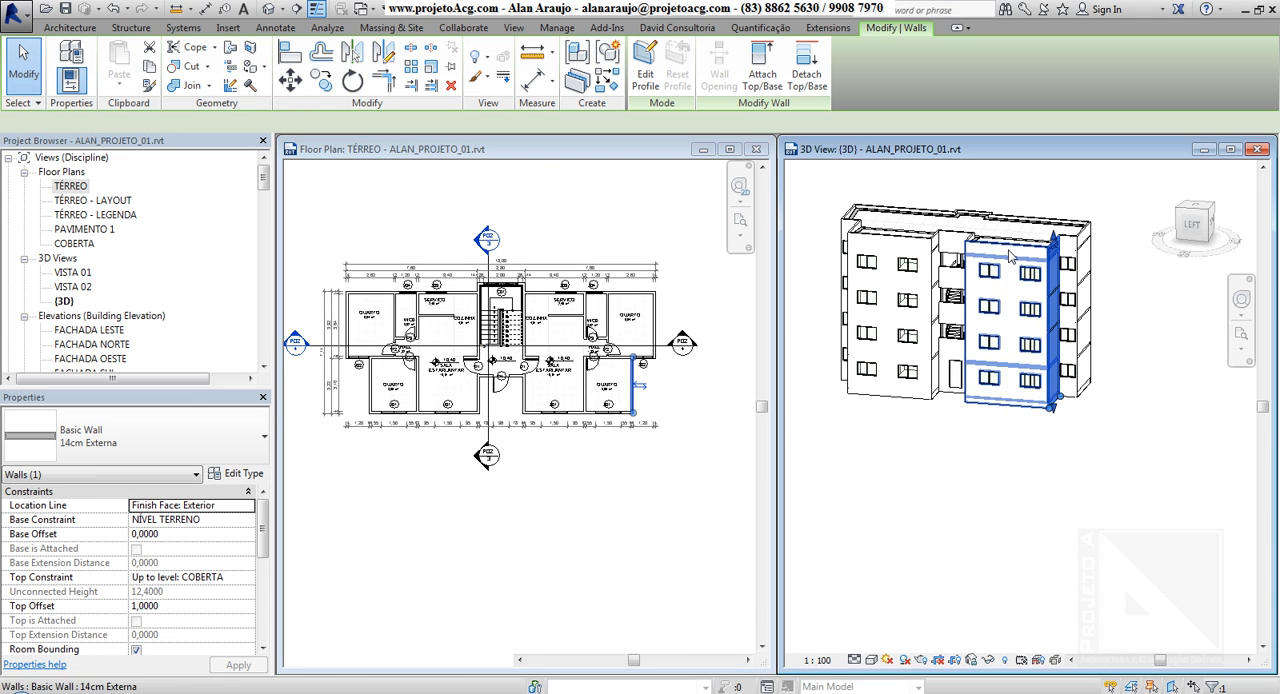
click(577, 440)
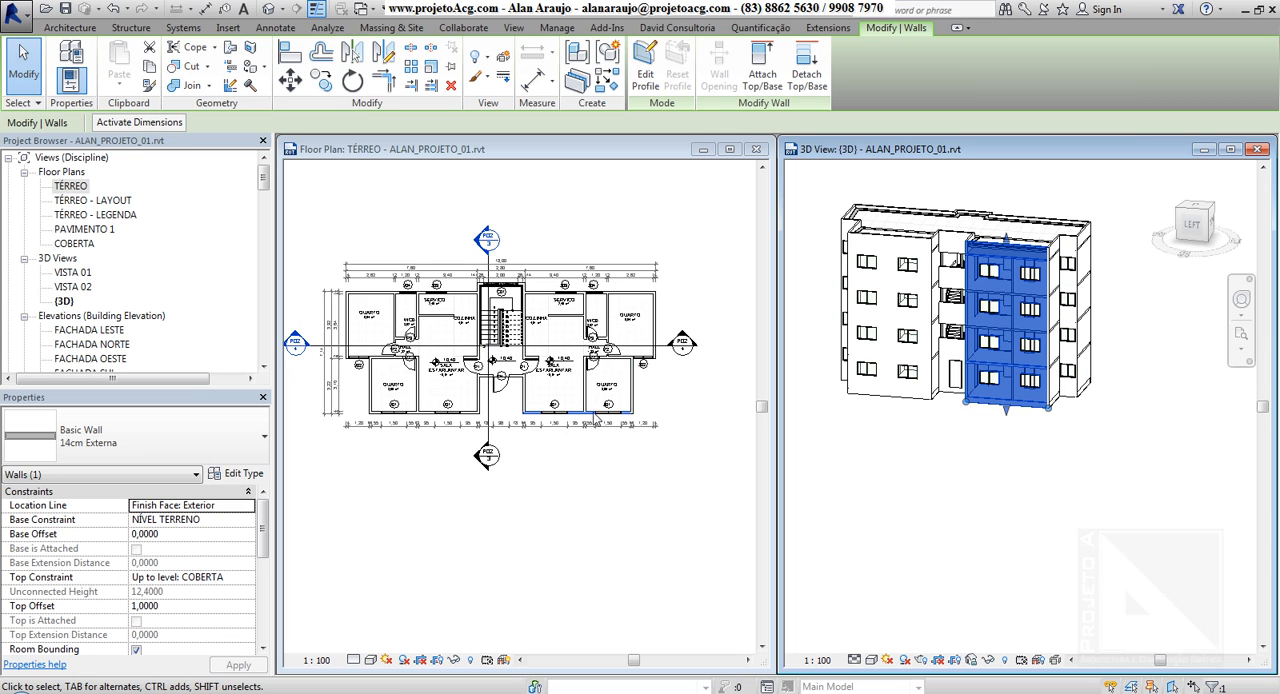
Open the FACHADA LESTE elevation, clear the wall selection, and tile the elevation with the plan and 3D views
double_click(97, 330)
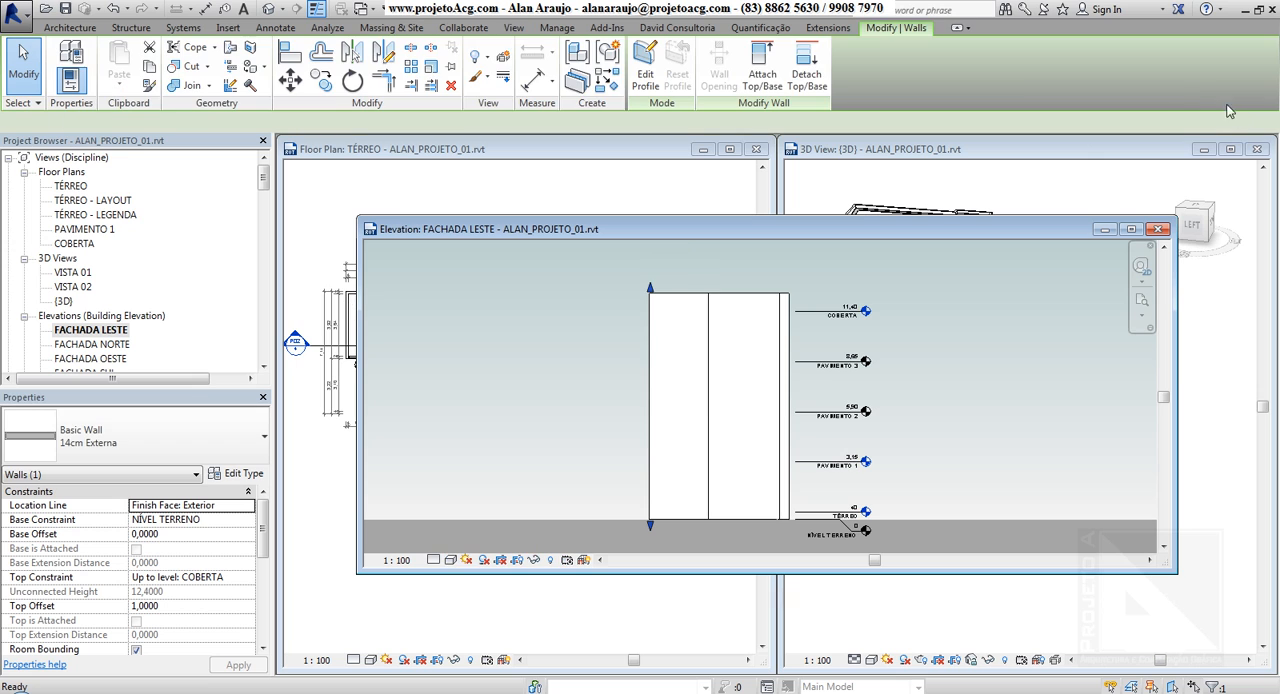
key(Escape)
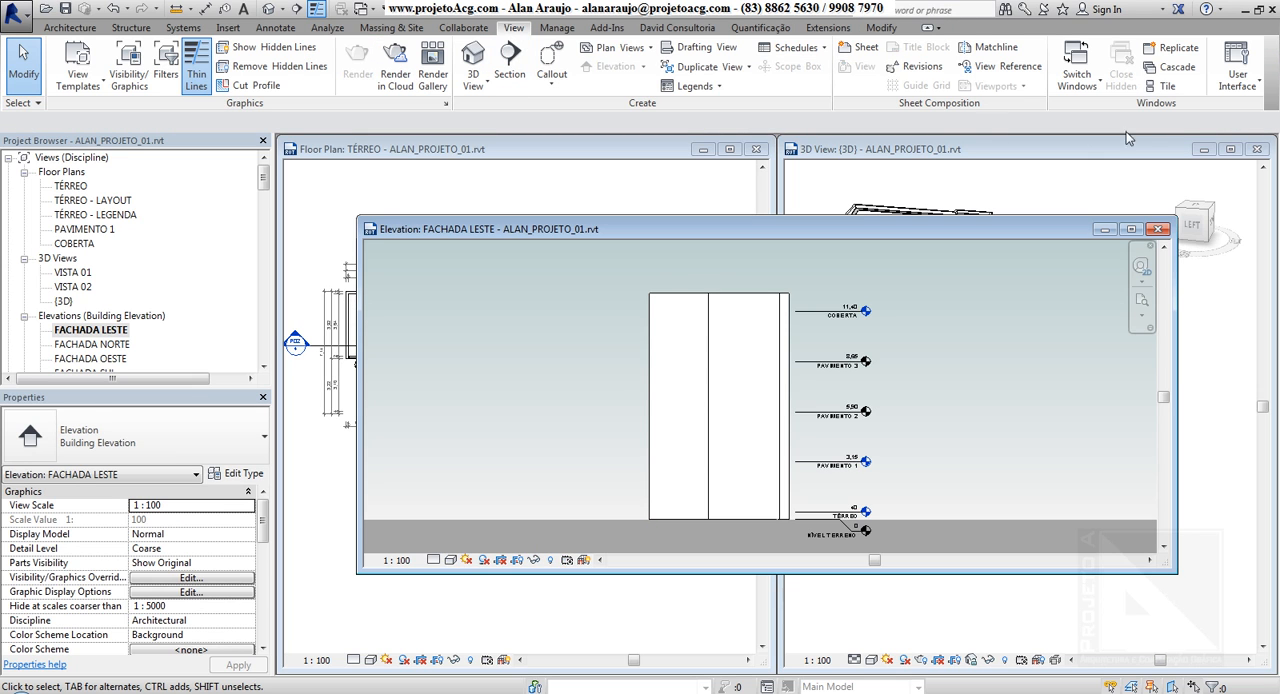
click(1160, 86)
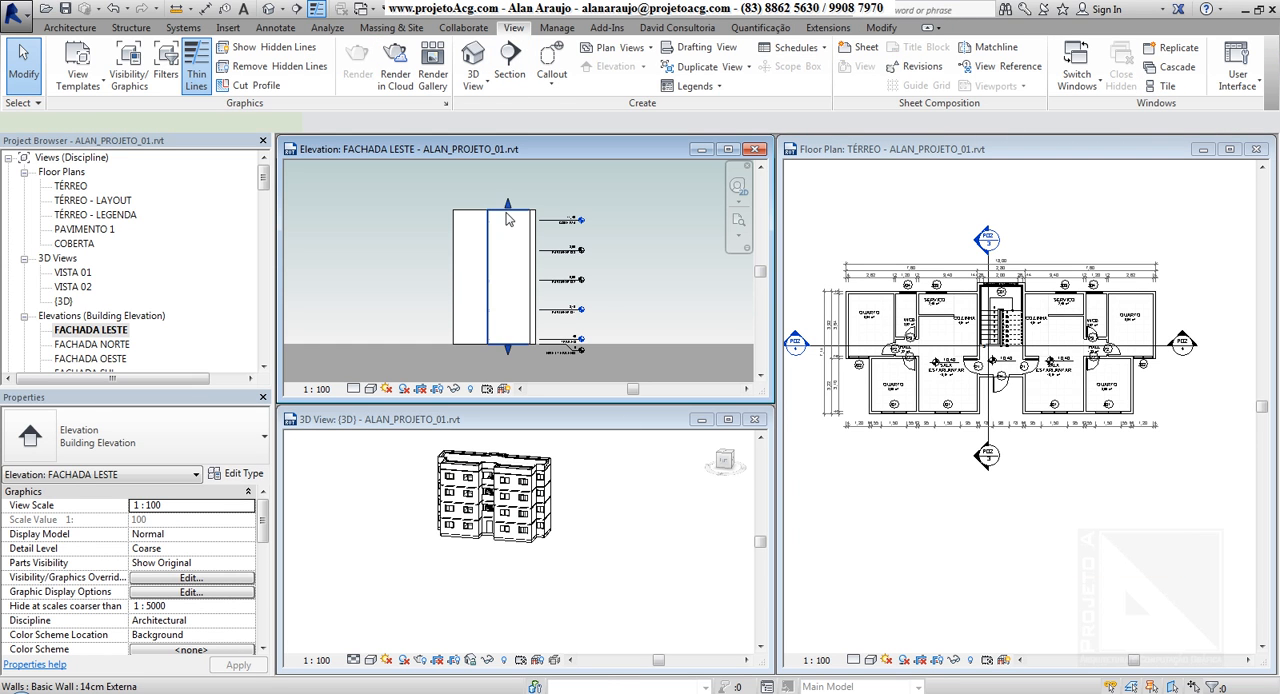
Select the 14cm Externa wall beside the building's center line in the FACHADA LESTE elevation and locate it in the 3D view
click(520, 237)
click(547, 535)
shift+middle_drag(547, 535, 553, 497)
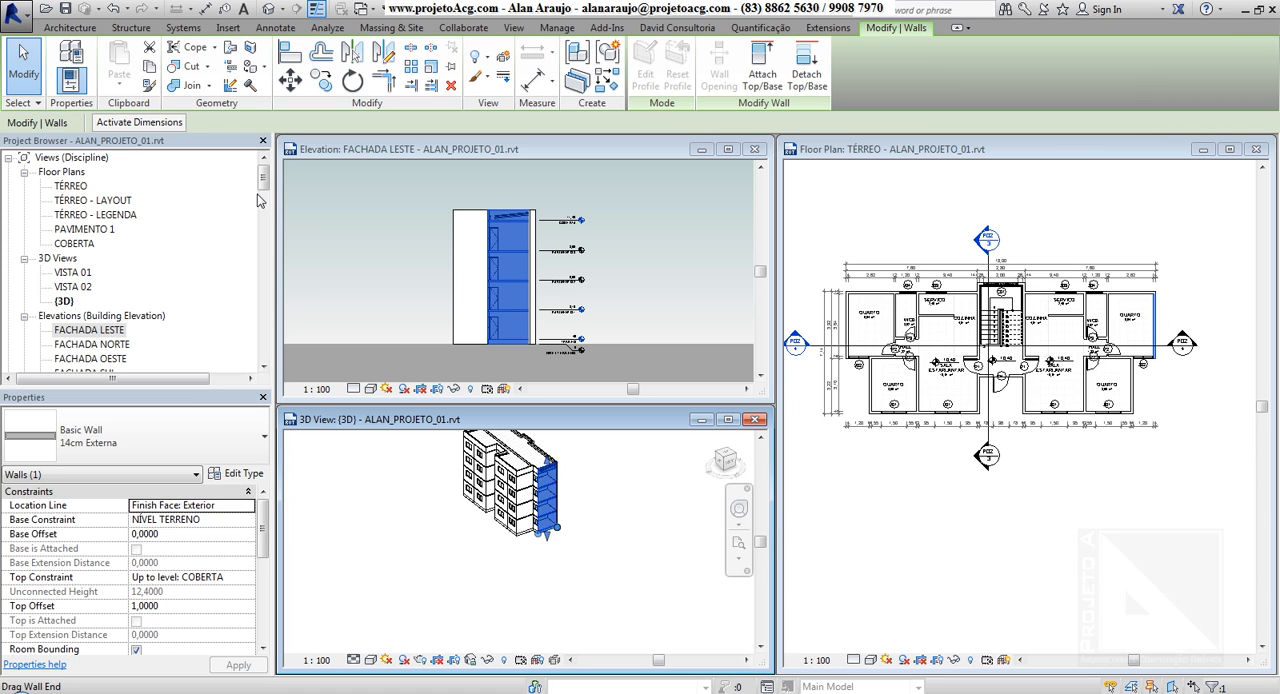
Open the PLANILHA ORÇAMENTÁRIA schedule and tile it with the elevation, 3D, and floor plan views
drag(261, 184, 259, 246)
click(115, 201)
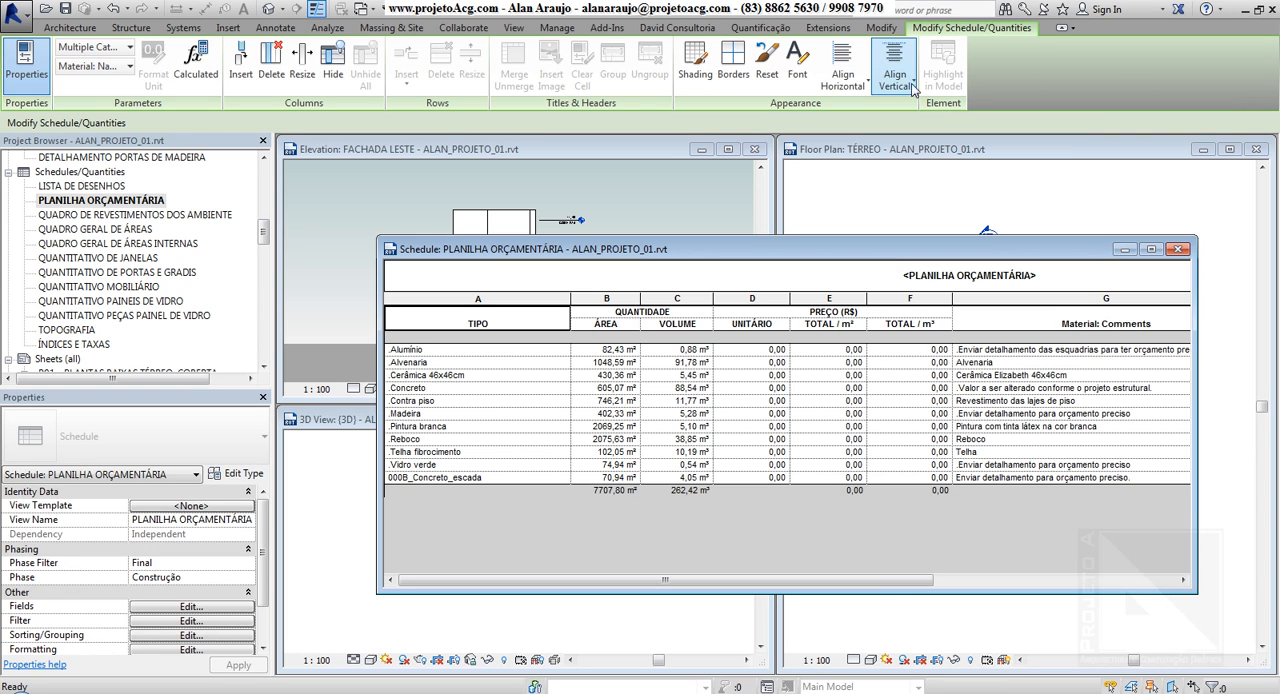
click(513, 27)
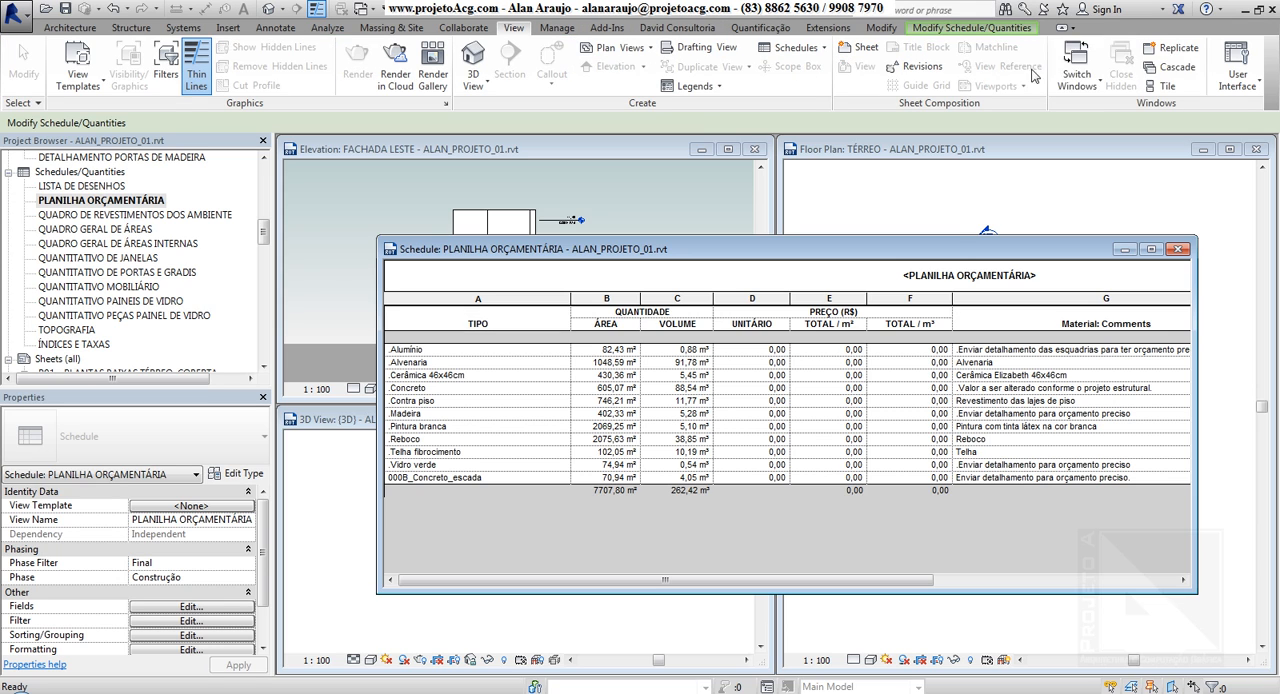
click(1166, 86)
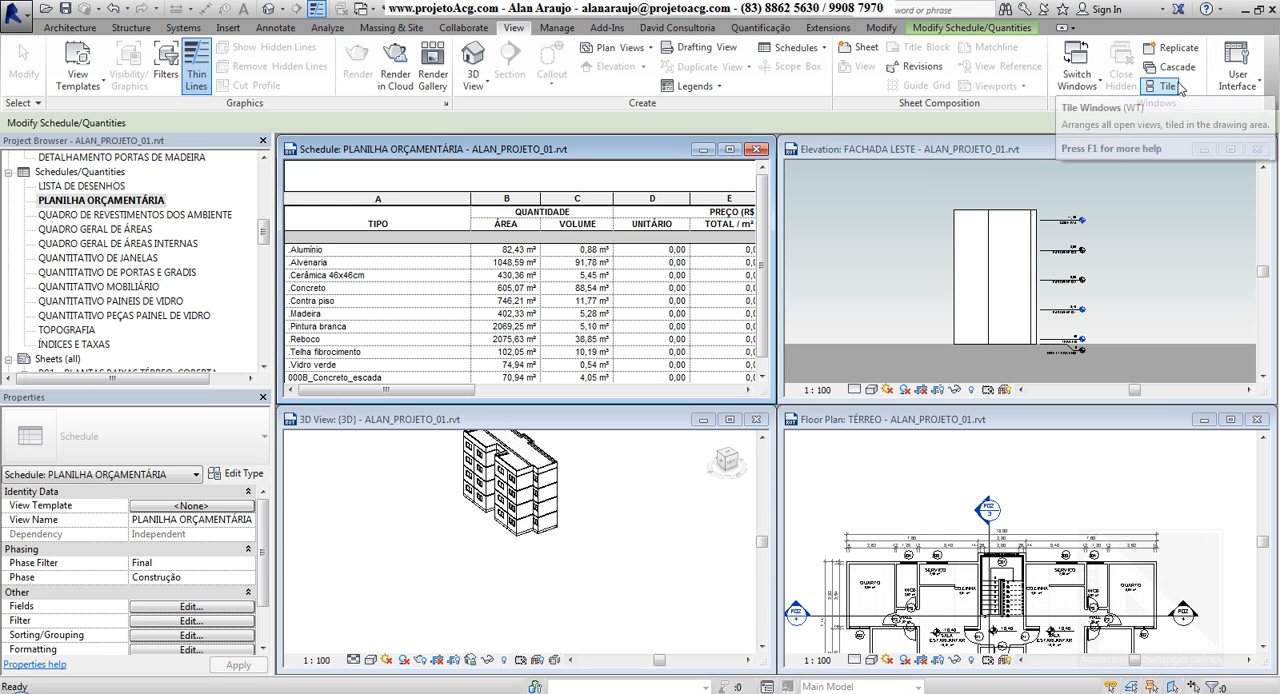
Select model elements by material from the schedule's Alvenaria and Contra piso rows, inspecting each selection in the 3D view
click(418, 263)
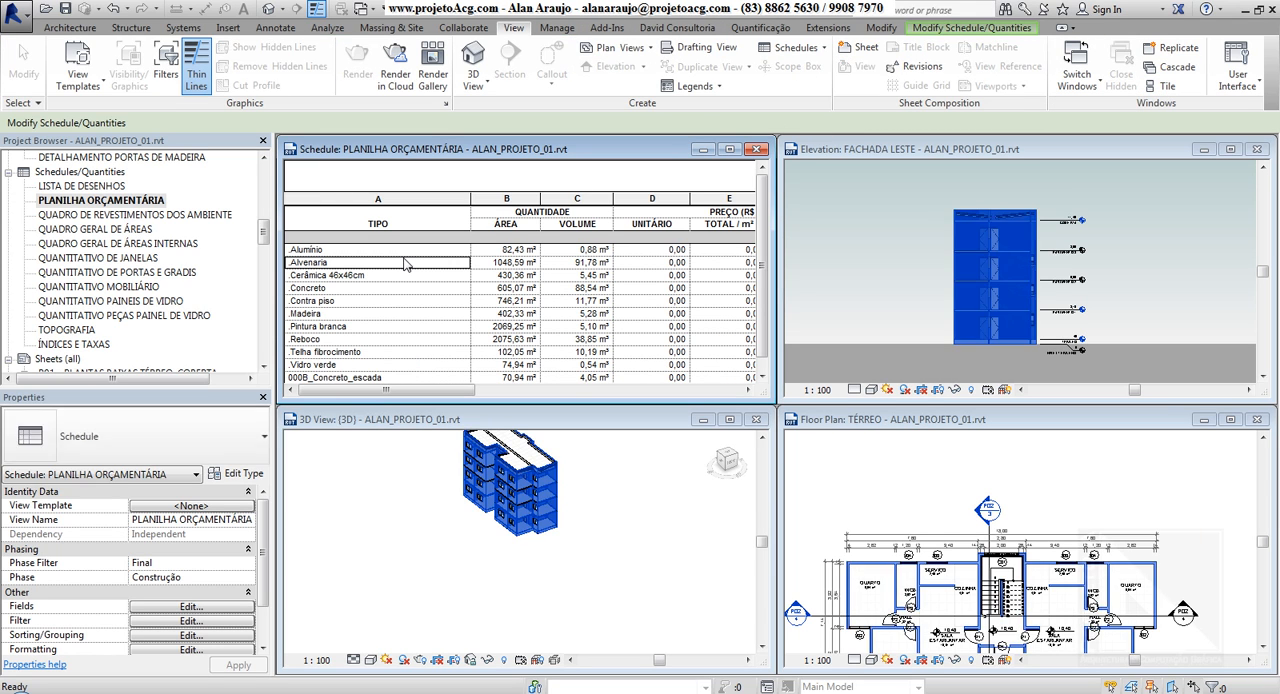
click(613, 517)
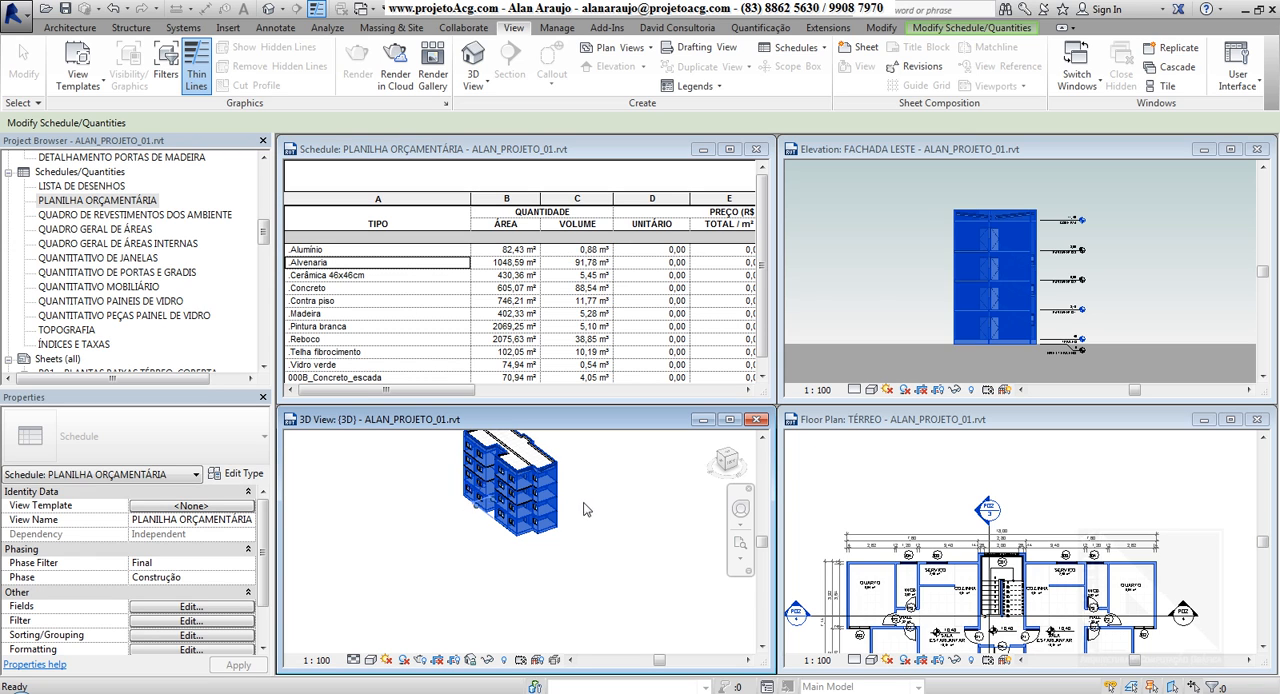
click(333, 303)
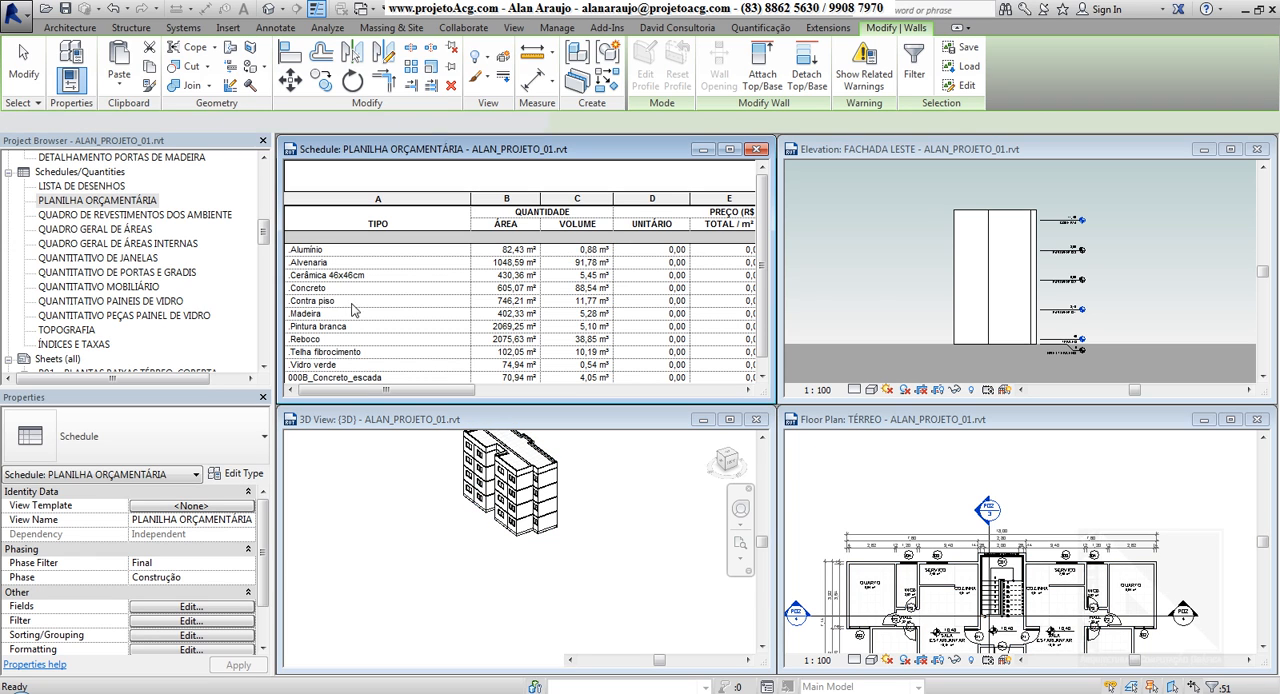
click(339, 264)
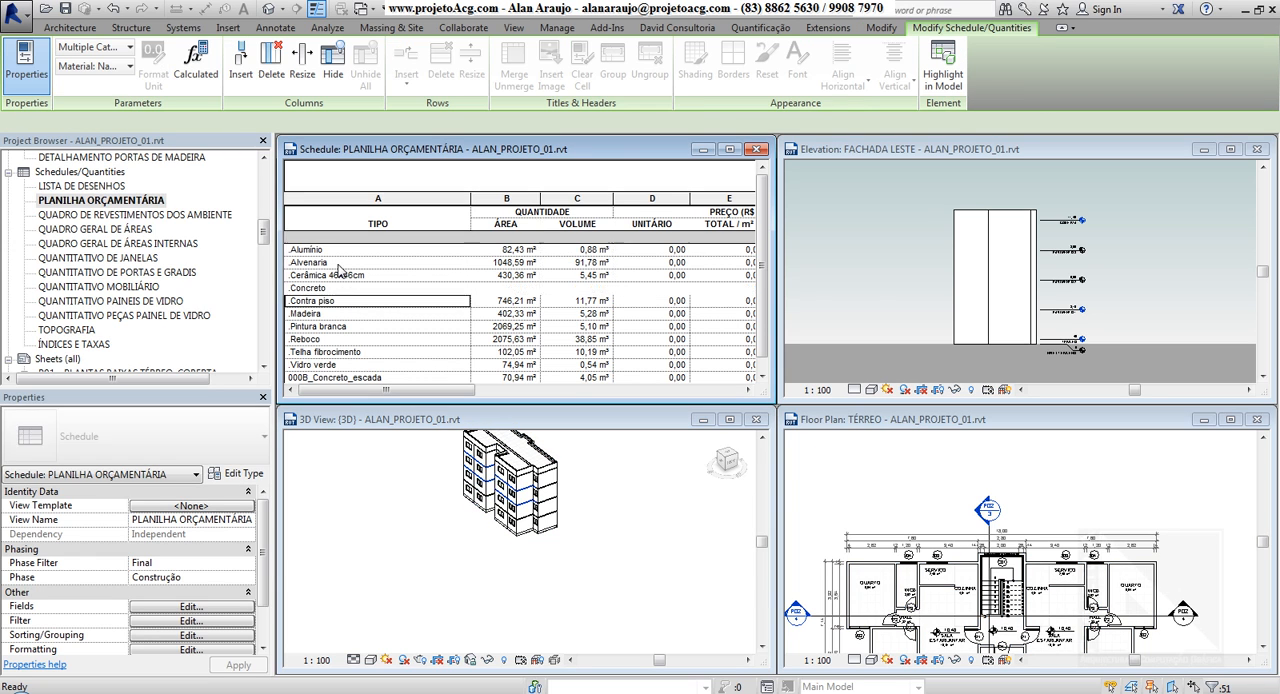
click(368, 475)
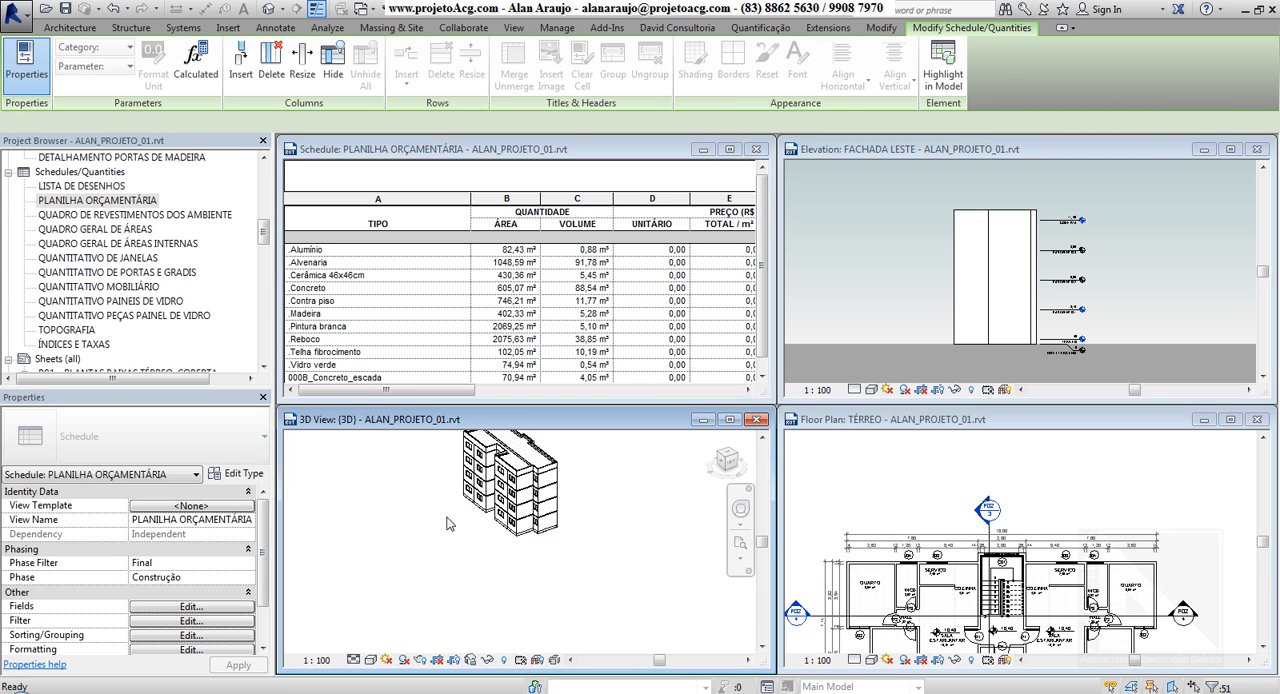
middle_drag(413, 496, 436, 530)
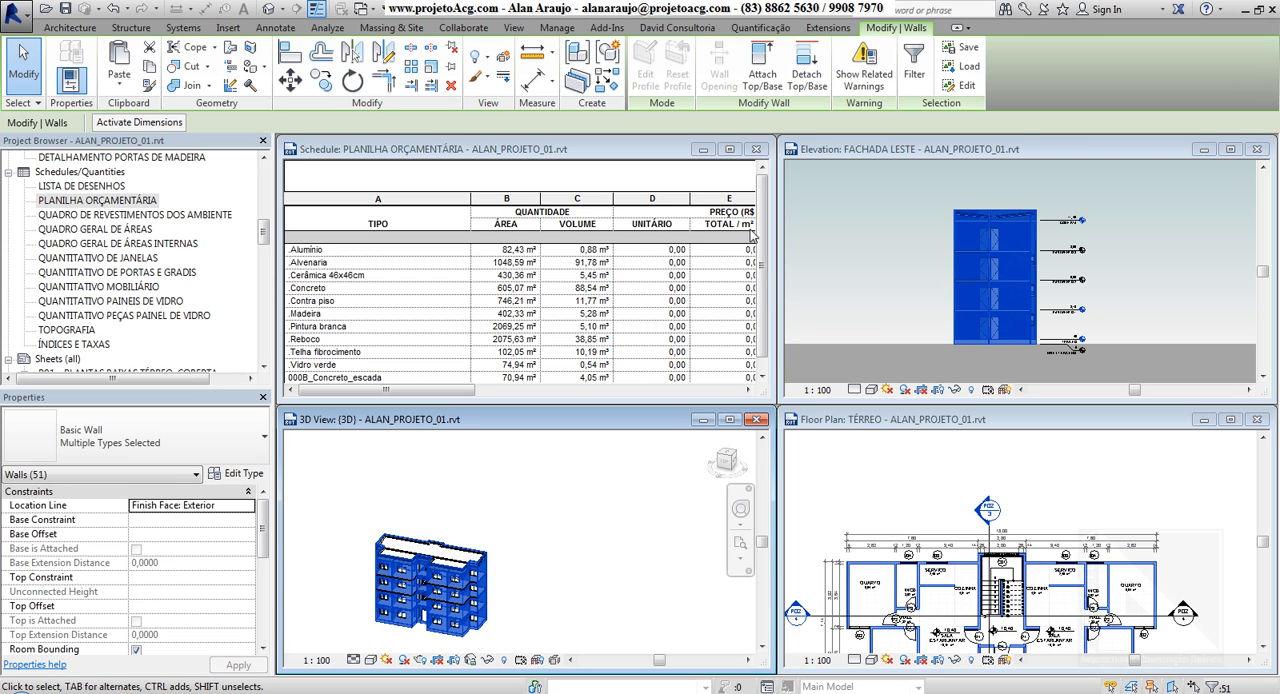
click(357, 296)
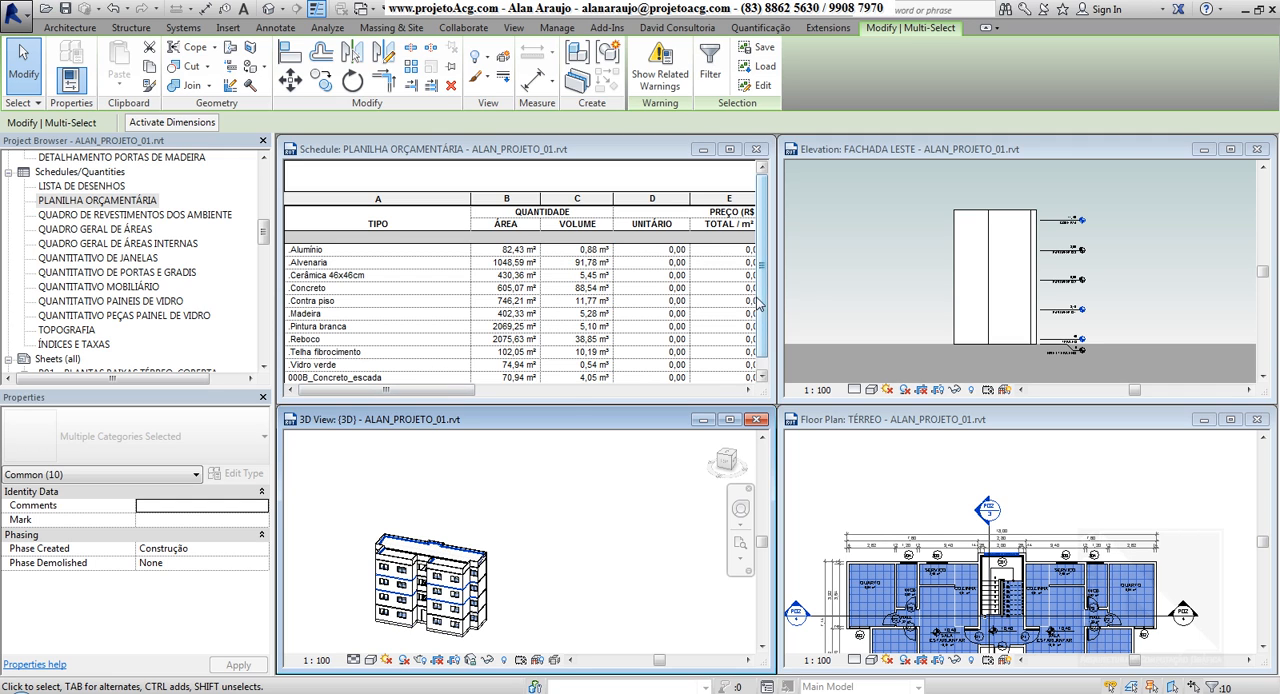
Close the PLANILHA ORÇAMENTÁRIA schedule, open QUANTITATIVO DE JANELAS, and tile it with the other views
click(758, 149)
double_click(127, 259)
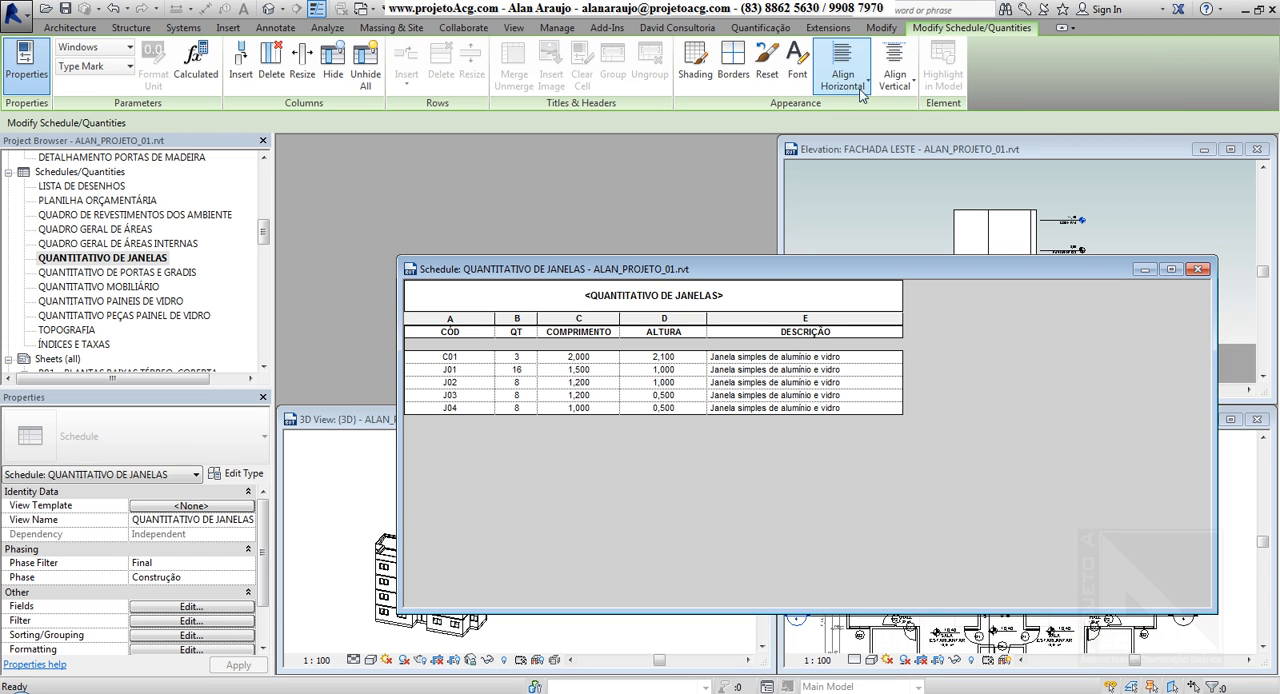
click(512, 28)
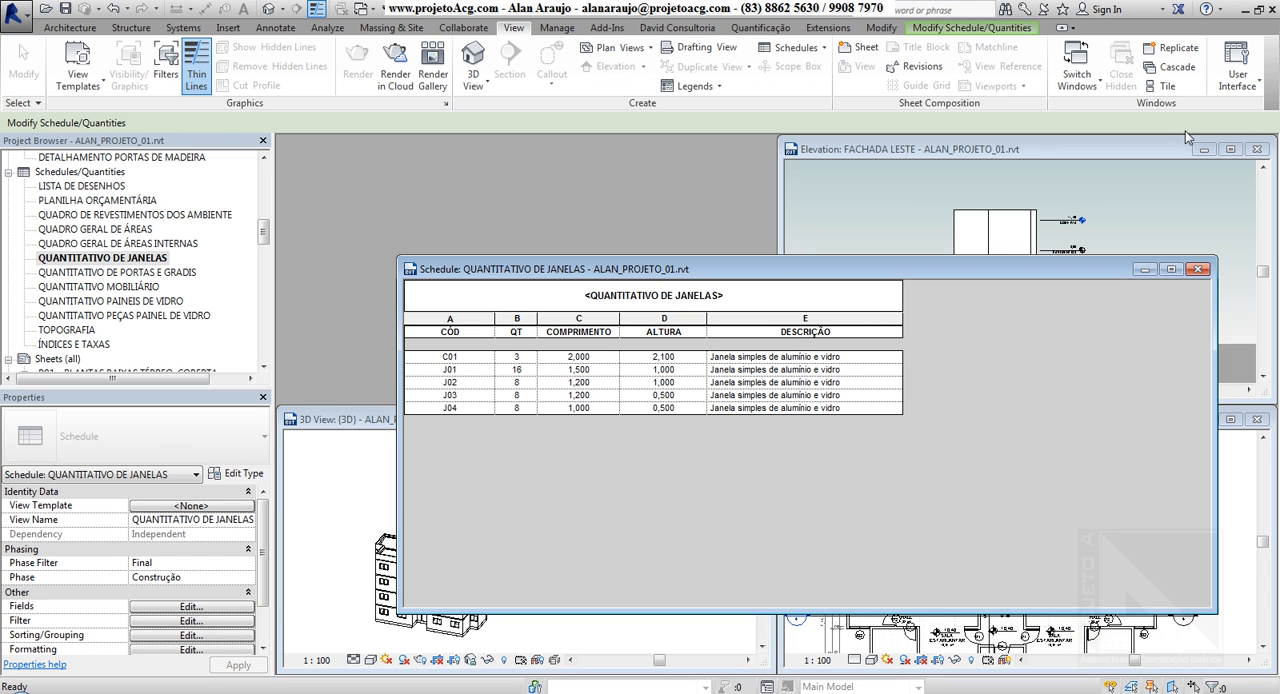
click(1167, 84)
Select the J01 windows from the window schedule, clear and reselect them, and switch the selection to the J02 windows
click(350, 254)
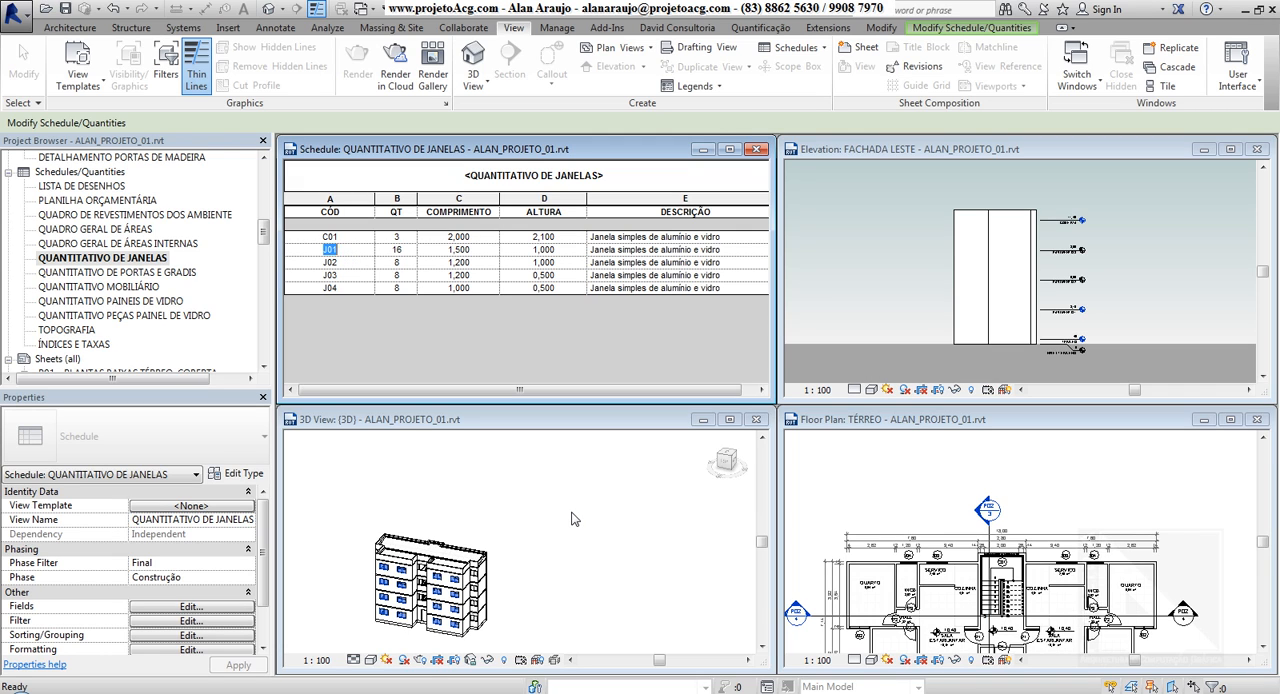
key(Escape)
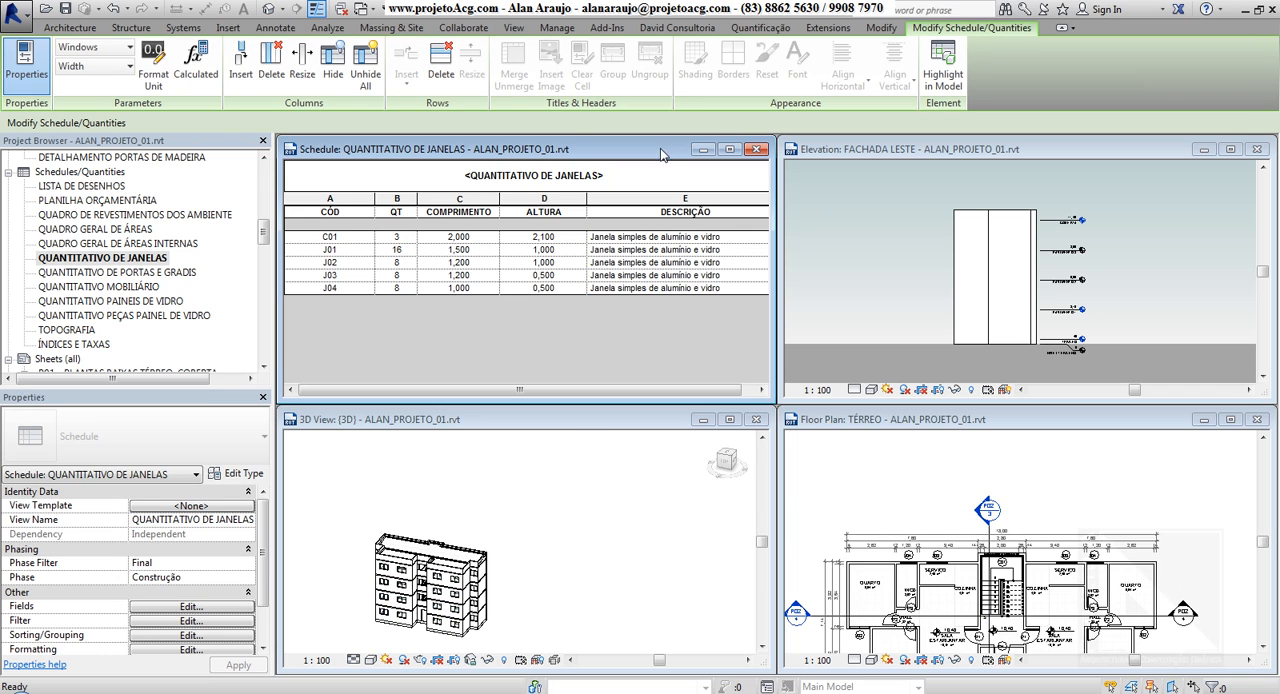
click(341, 249)
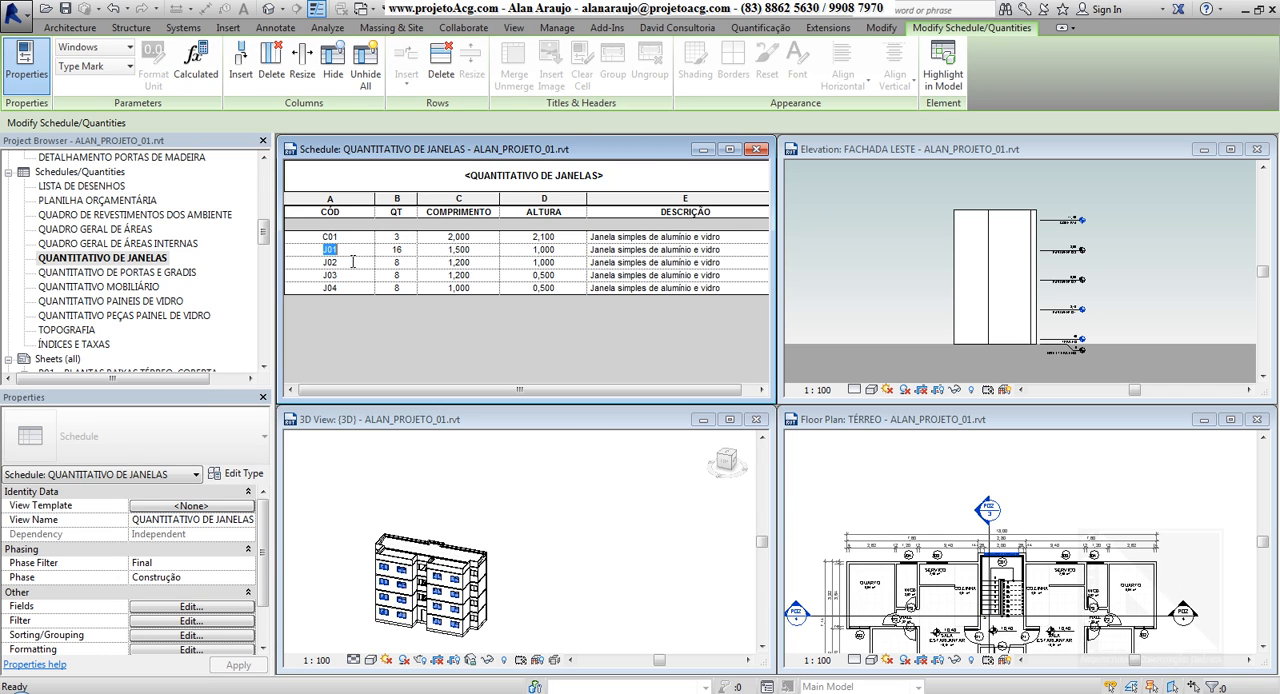
click(344, 263)
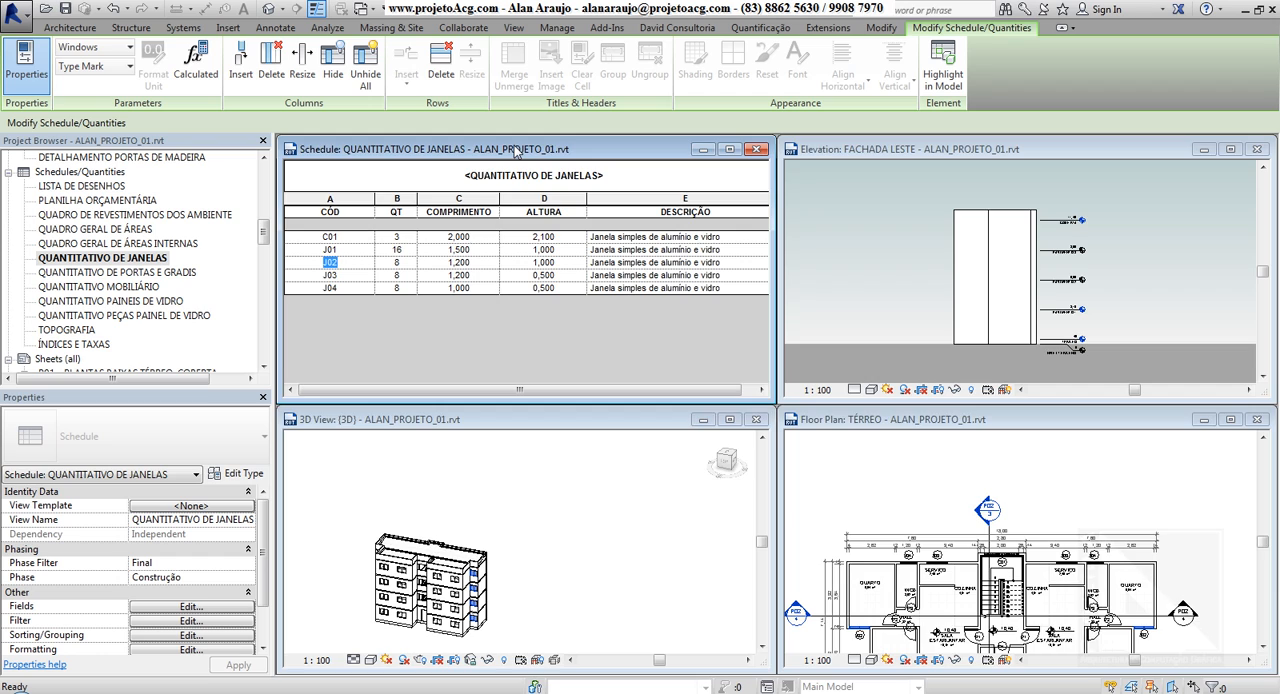
Maximize the window schedule, highlight the J02 windows in the model, and show them in the 3D and TÉRREO plan views
double_click(515, 150)
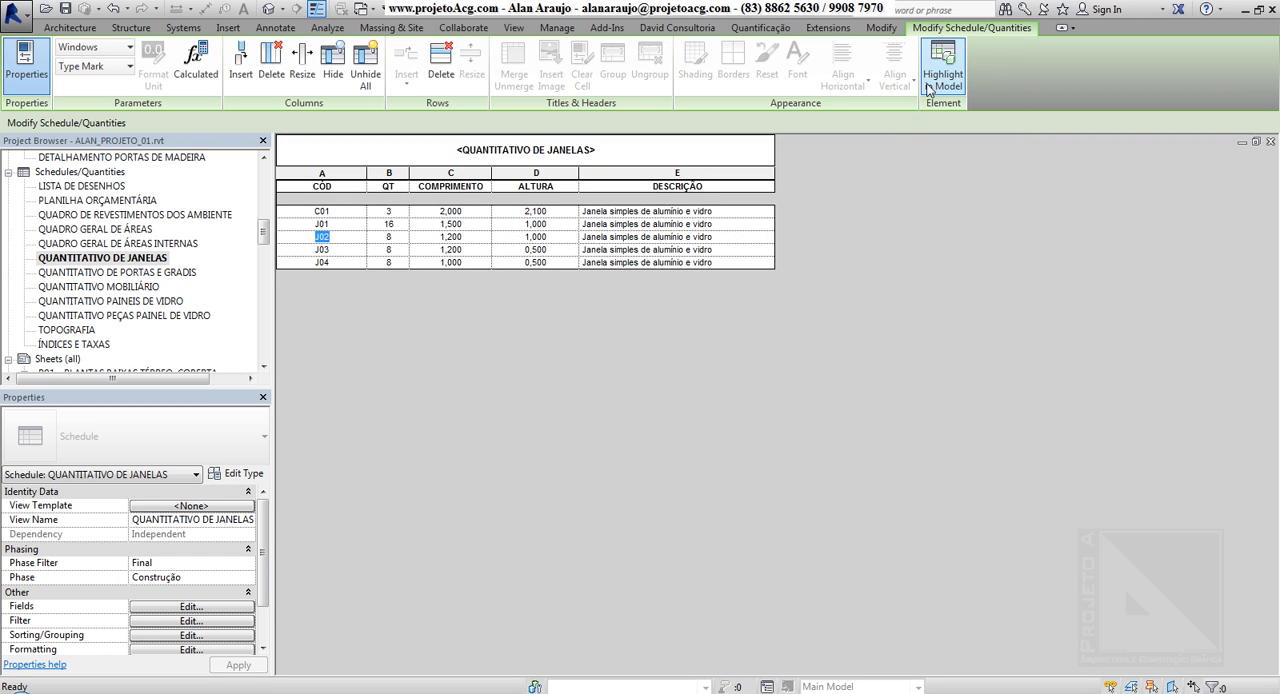
click(945, 74)
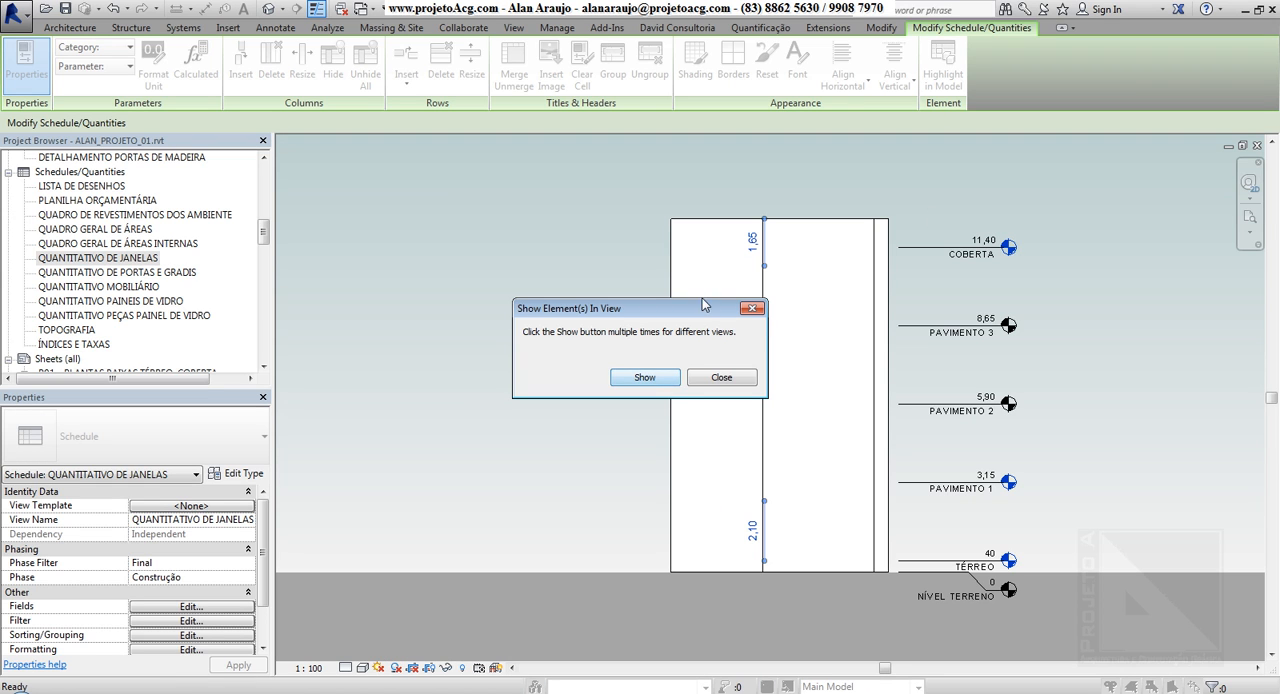
drag(703, 305, 586, 285)
click(526, 358)
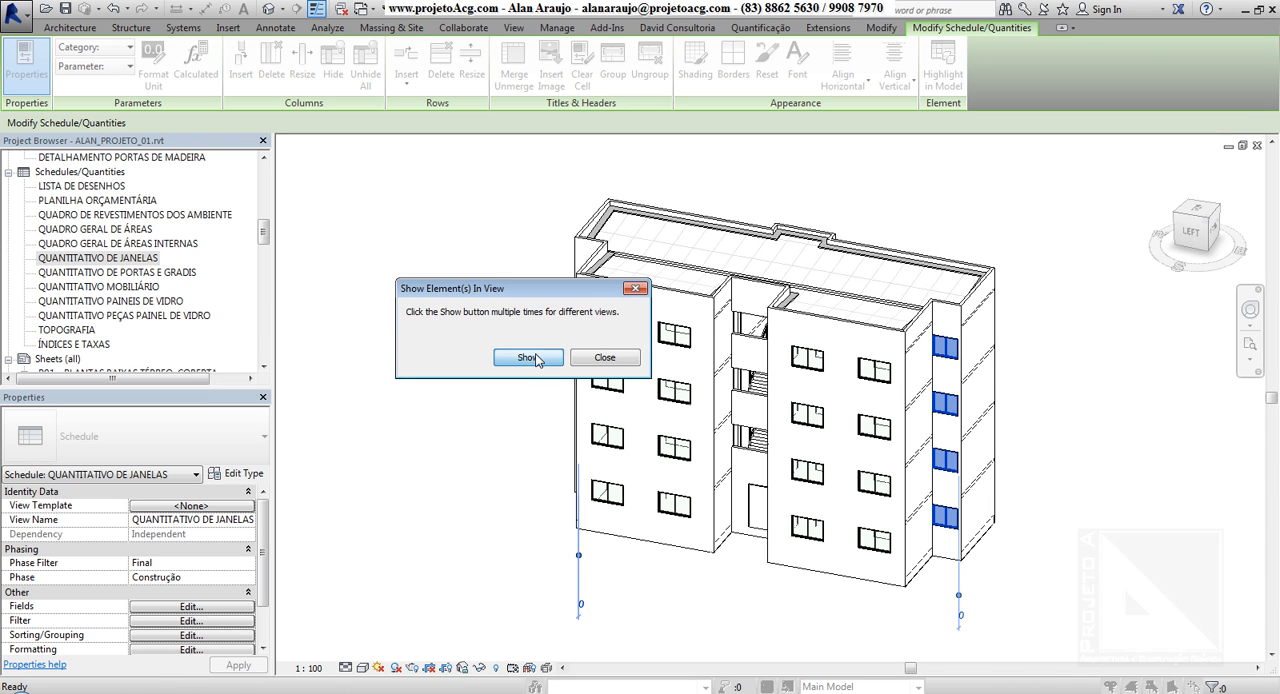
click(535, 358)
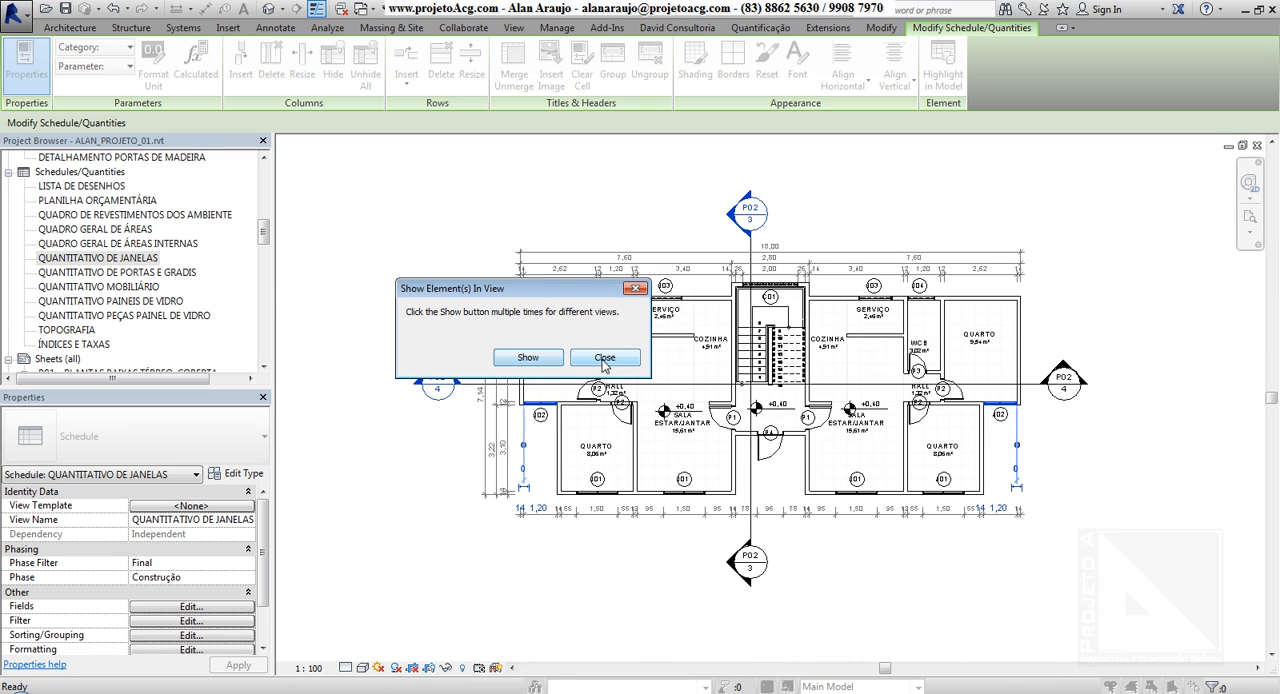
click(636, 290)
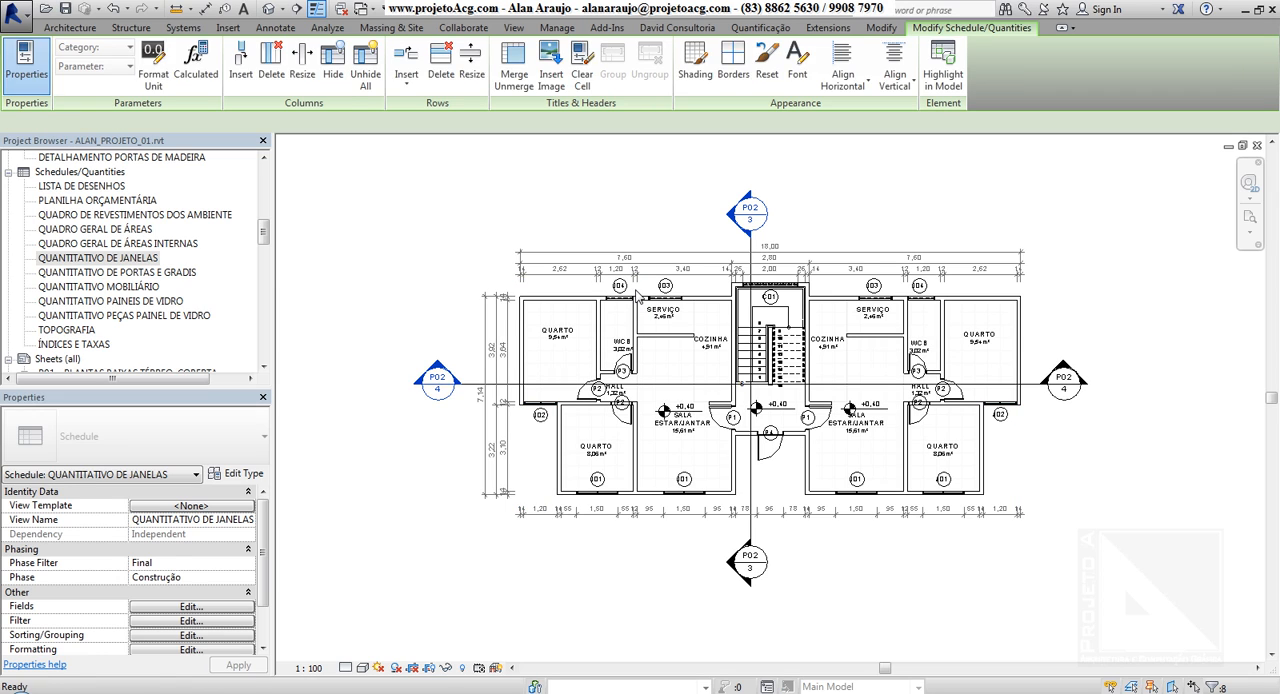